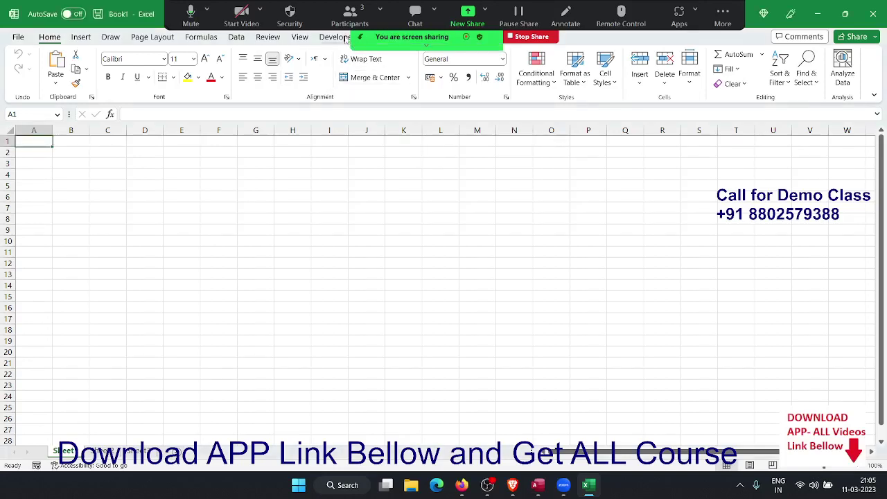
# - Open the Visual Basic editor from the Developer tab and insert a new Module1
pyautogui.click(336, 37)
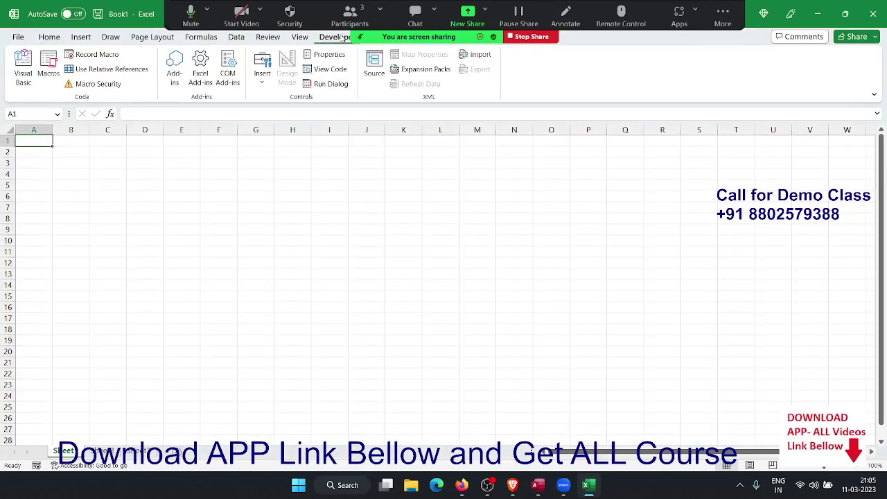
pyautogui.click(25, 75)
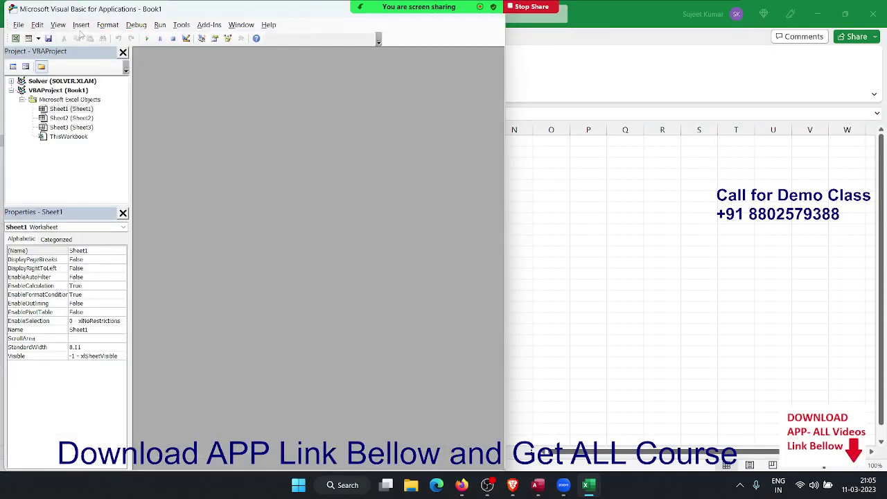
pyautogui.click(81, 24)
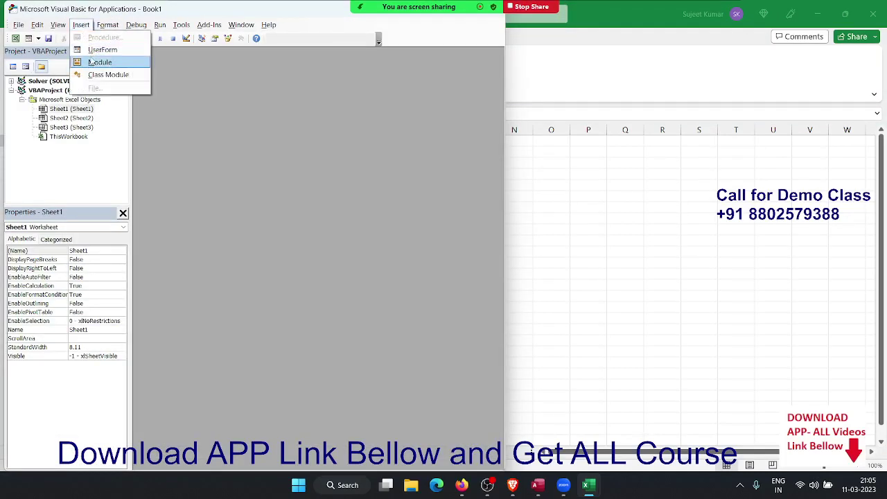
pyautogui.click(100, 62)
# - Create Sub RR() and leave blank lines inside the procedure
pyautogui.write('SUB ')
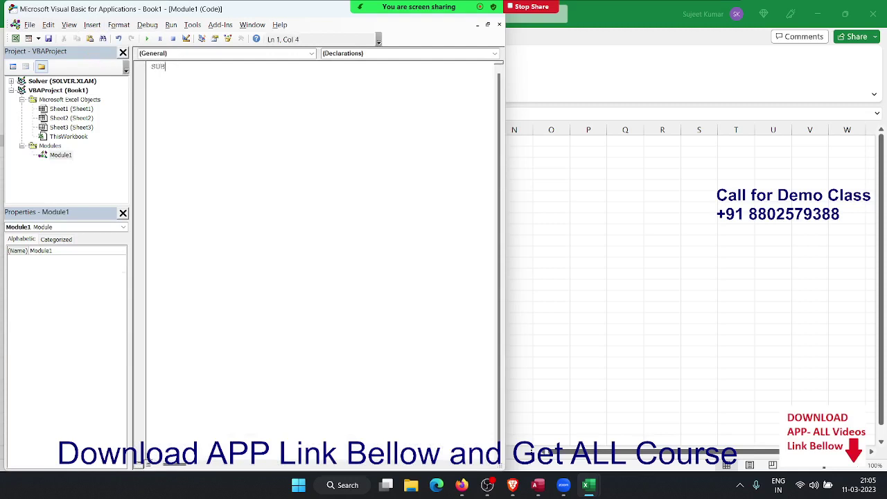
pyautogui.write('RR')
pyautogui.write('()')
pyautogui.press('Return')
pyautogui.press('Return')
pyautogui.press('Return')
pyautogui.press('Return')
pyautogui.press('Return')
pyautogui.press('Up')
pyautogui.press('Return')
pyautogui.press('Up')
pyautogui.press('Return')
pyautogui.press('Up')
pyautogui.press('Up')
pyautogui.press('Up')
# - Type Workbooks, Sheets and Range on separate lines inside RR
pyautogui.write('wor')
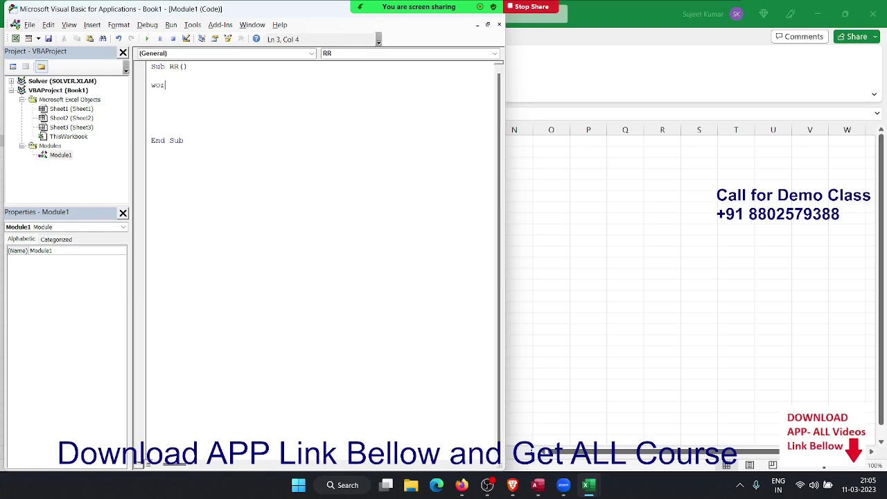
pyautogui.write('kbook')
pyautogui.write('s')
pyautogui.press('Return')
pyautogui.write('sheets')
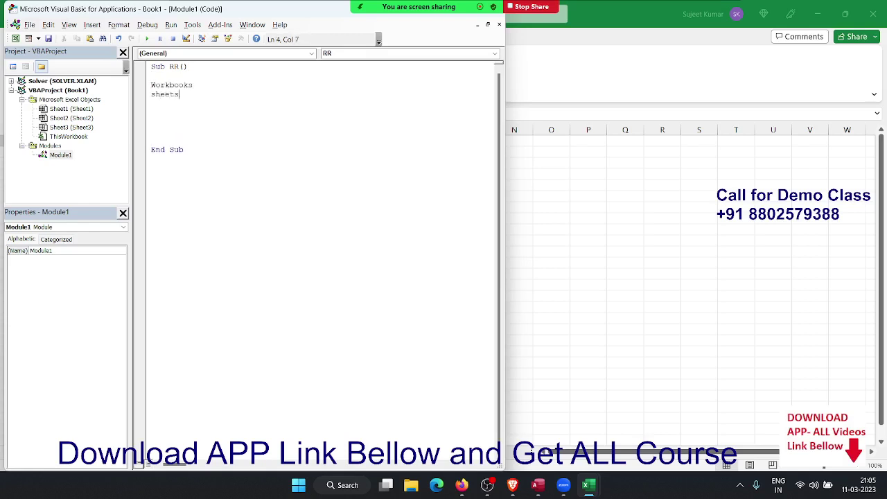
pyautogui.press('Return')
pyautogui.write('ran')
pyautogui.write('ge')
pyautogui.press('Return')
pyautogui.press('Up')
pyautogui.press('Up')
pyautogui.press('Up')
pyautogui.press('Return')
pyautogui.press('Up')
# - Add Application above Workbooks, tidy the blank lines, and begin Workbooks.Add before End Sub
pyautogui.write('a')
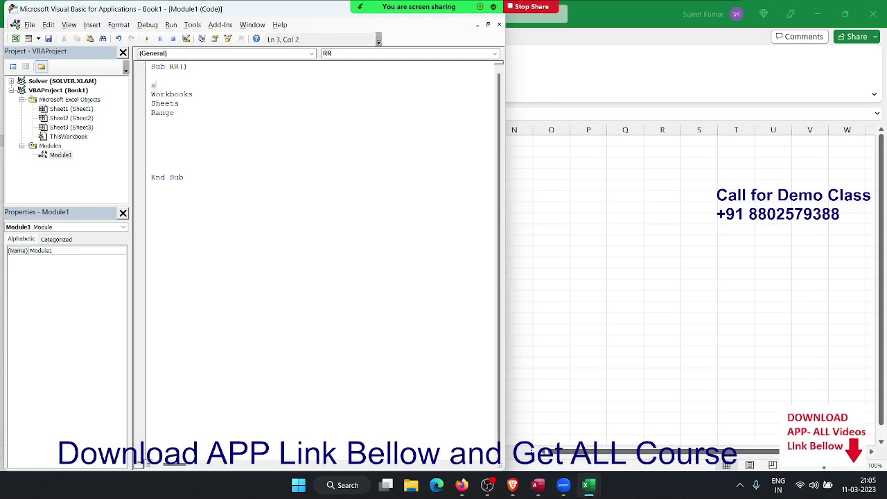
pyautogui.write('pplication')
pyautogui.press('Return')
pyautogui.press('Delete')
pyautogui.hotkey('shift', 'Down')
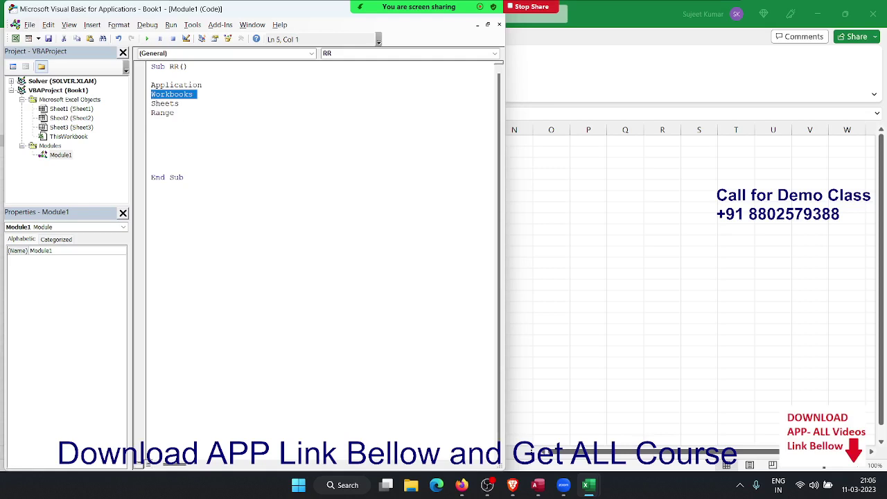
pyautogui.press('Down')
pyautogui.press('Down')
pyautogui.press('Return')
pyautogui.press('Return')
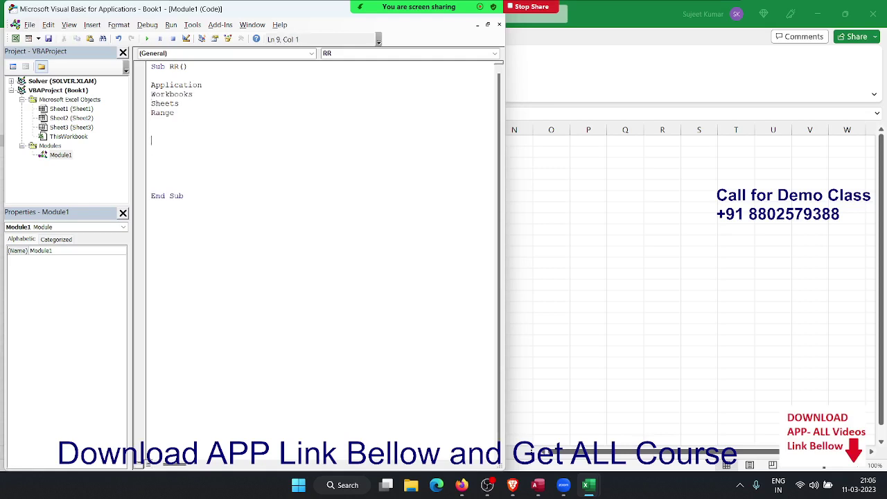
pyautogui.write('workb')
pyautogui.write('ooks')
pyautogui.write('.a')
# - Complete Workbooks.Add, then add Workbooks("Book1.xlsx").SaveAs "D:\\2023\123.xlsx" below it
pyautogui.press('Tab')
pyautogui.press('Return')
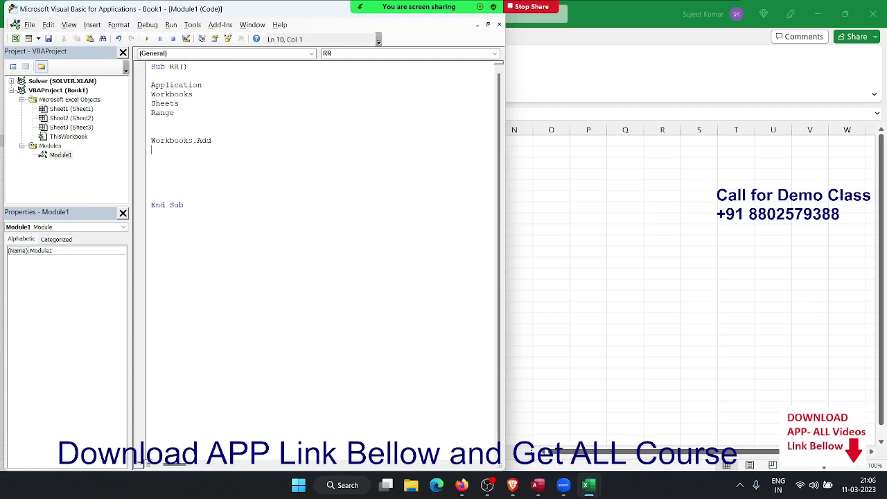
pyautogui.press('Return')
pyautogui.write('shee')
pyautogui.write('ts')
pyautogui.press('BackSpace')
pyautogui.press('BackSpace')
pyautogui.press('BackSpace')
pyautogui.press('BackSpace')
pyautogui.press('BackSpace')
pyautogui.press('BackSpace')
pyautogui.write('workb')
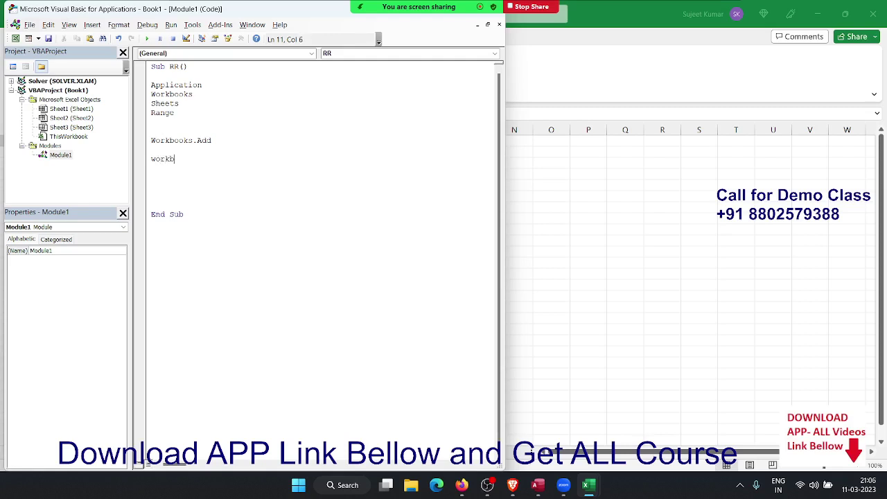
pyautogui.write('ooks(')
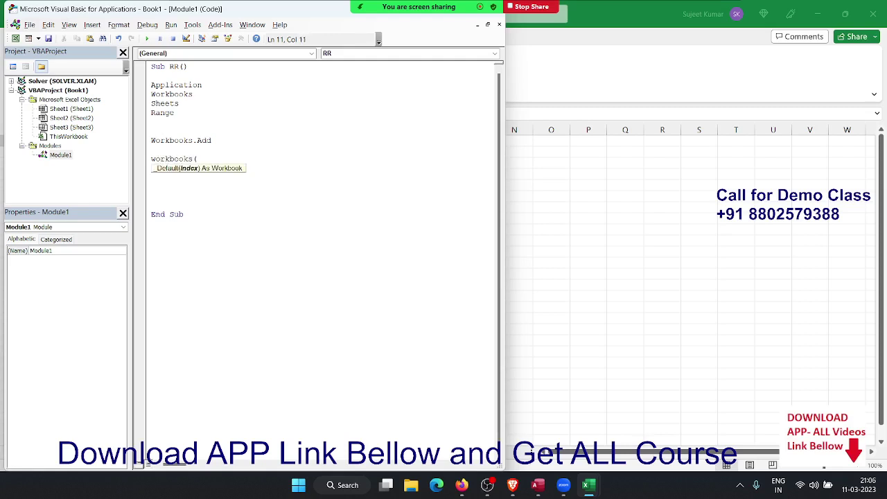
pyautogui.write('"Book')
pyautogui.write('1.xlsx')
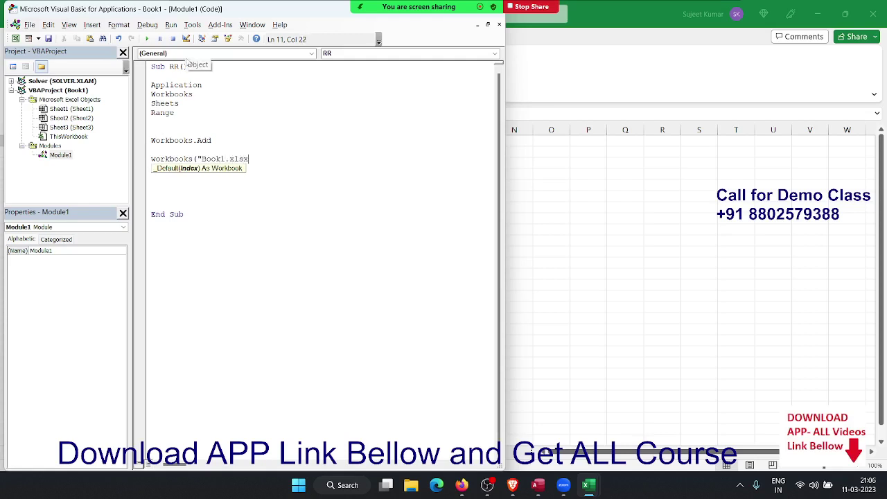
pyautogui.write('").')
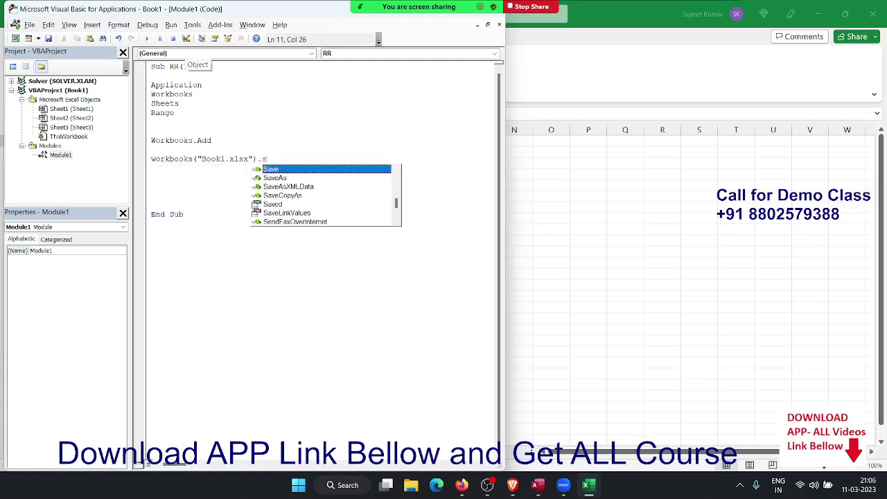
pyautogui.write('saveas ')
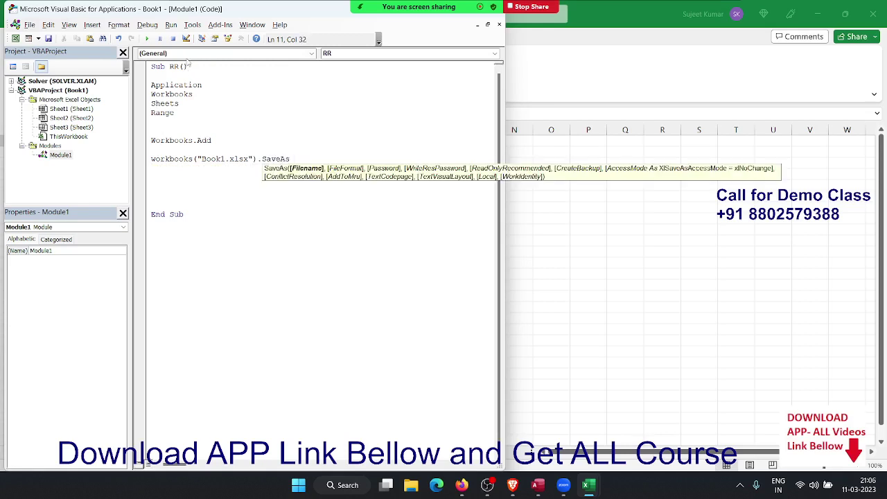
pyautogui.write('"D')
pyautogui.write(':2')
pyautogui.write('023\\')
pyautogui.write('123.')
pyautogui.write('xlsx')
# - Fix the save path, then select Book1 and the SaveAs call with its path
pyautogui.click(298, 159)
pyautogui.write('\\')
pyautogui.click(389, 158)
pyautogui.write('"')
pyautogui.press('Up')
pyautogui.press('Up')
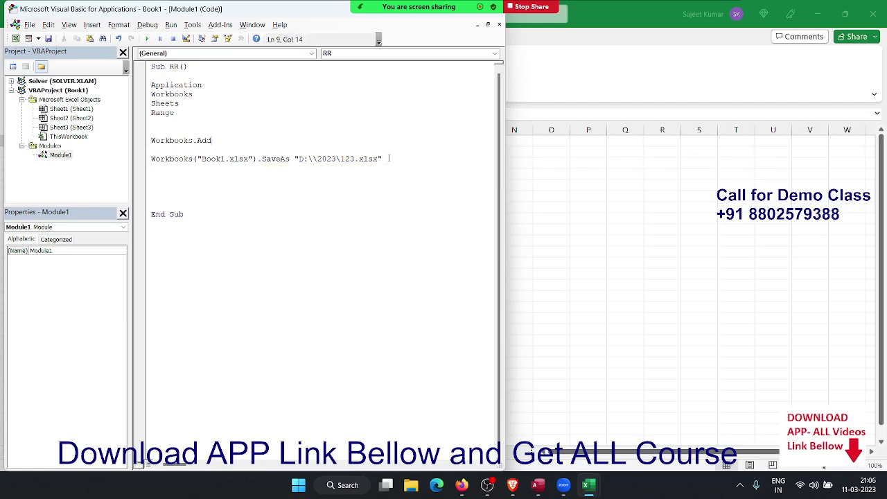
pyautogui.click(389, 159)
pyautogui.doubleClick(217, 160)
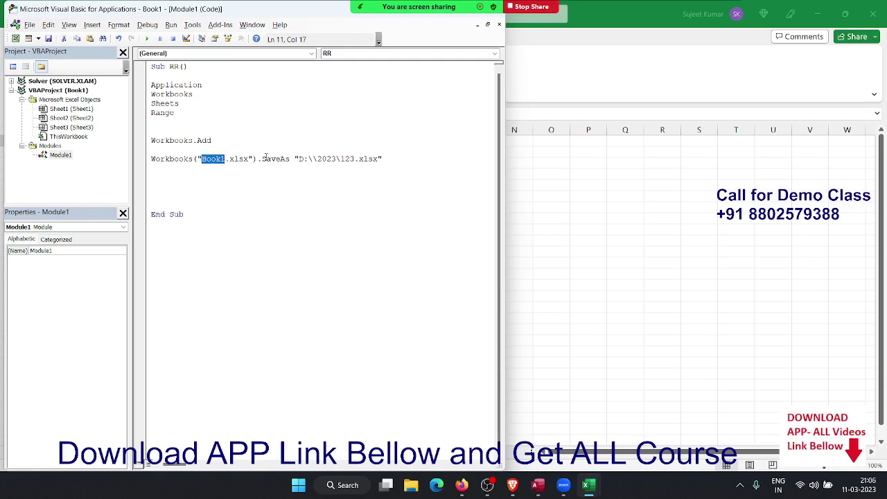
pyautogui.moveTo(269, 160); pyautogui.dragTo(368, 172)
pyautogui.click(368, 172)
pyautogui.moveTo(258, 159); pyautogui.dragTo(364, 169)
pyautogui.hotkey('ctrl', 'c')
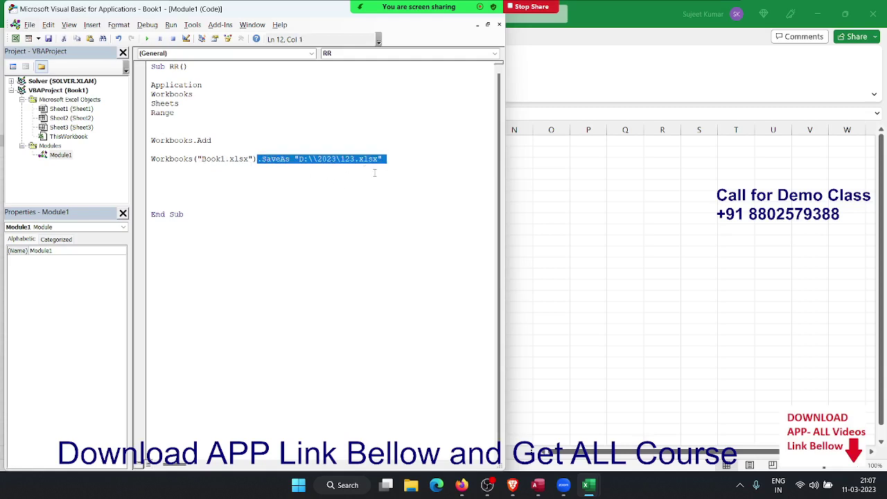
pyautogui.click(208, 149)
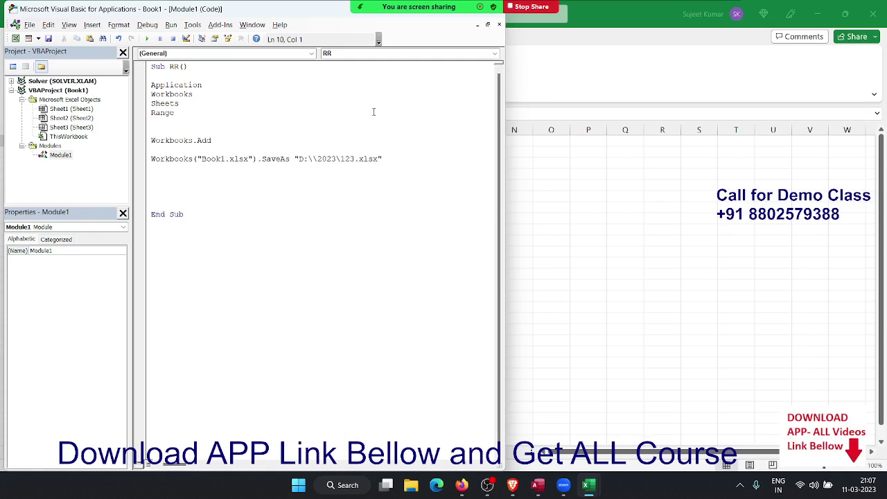
# - Add ActiveWorkbook.SaveAs "D:\\2023\123.xlsx" under Workbooks.Add by pasting the copied call and removing the doubled dot
pyautogui.write('wor')
pyautogui.write('kb')
pyautogui.write('ooks')
pyautogui.press('BackSpace')
pyautogui.press('BackSpace')
pyautogui.press('BackSpace')
pyautogui.press('BackSpace')
pyautogui.press('BackSpace')
pyautogui.press('BackSpace')
pyautogui.press('BackSpace')
pyautogui.press('BackSpace')
pyautogui.press('BackSpace')
pyautogui.write('active')
pyautogui.write('workbook')
pyautogui.write('s')
pyautogui.press('BackSpace')
pyautogui.write('.')
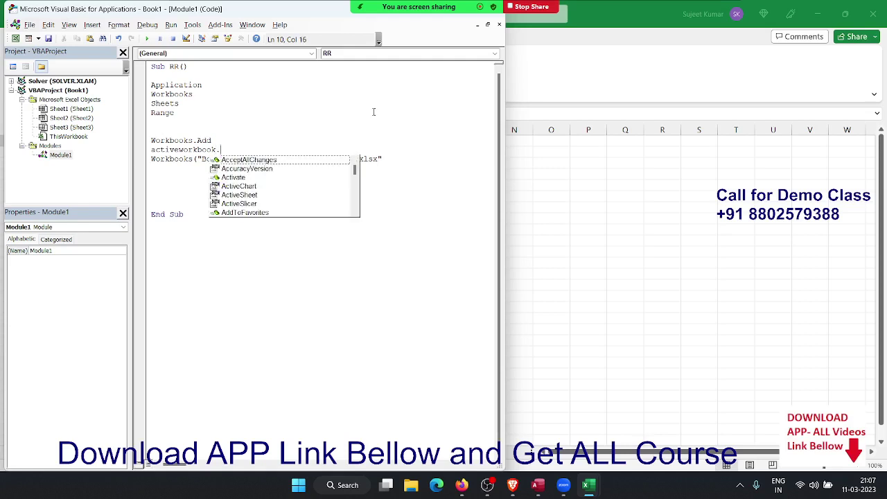
pyautogui.hotkey('ctrl', 'v')
pyautogui.press('Return')
pyautogui.click(323, 205)
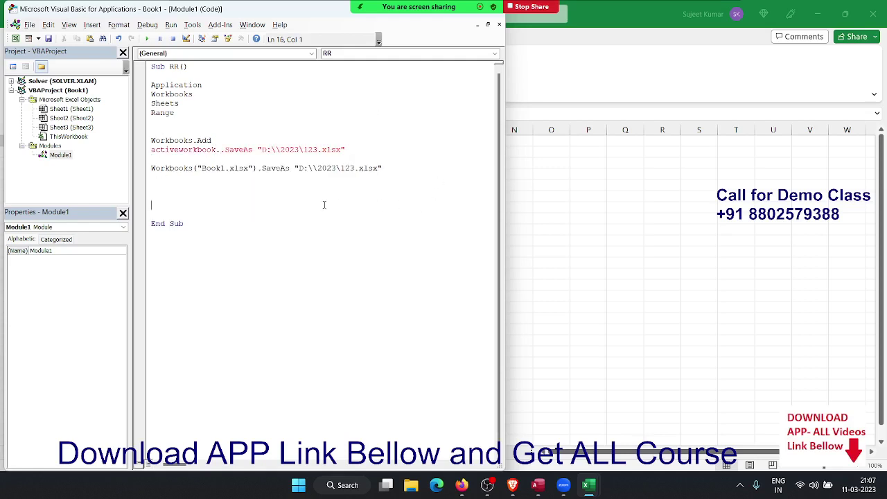
pyautogui.press('Delete')
pyautogui.press('Down')
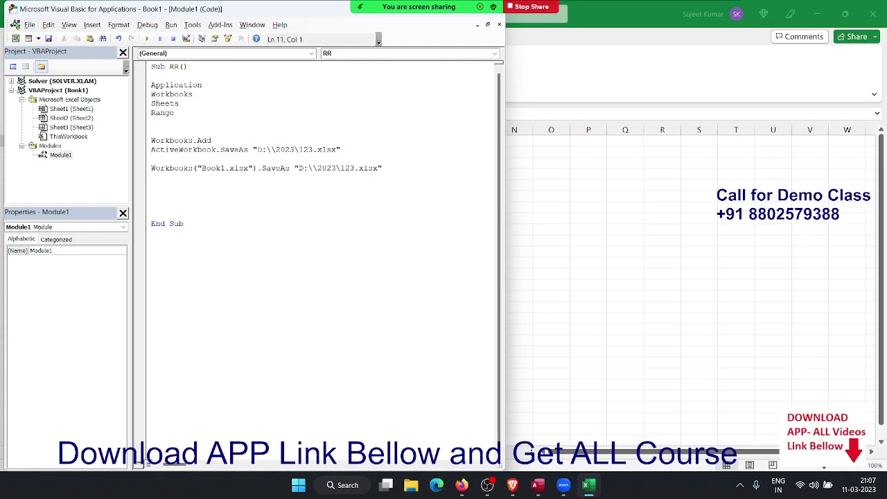
pyautogui.click(211, 140)
pyautogui.hotkey('shift', 'Left')
pyautogui.hotkey('shift', 'Left')
pyautogui.hotkey('shift', 'Left')
pyautogui.hotkey('shift', 'Left')
pyautogui.hotkey('shift', 'Left')
pyautogui.hotkey('shift', 'Left')
pyautogui.hotkey('shift', 'Left')
pyautogui.hotkey('shift', 'Left')
pyautogui.hotkey('shift', 'Left')
pyautogui.hotkey('shift', 'Left')
pyautogui.hotkey('shift', 'Left')
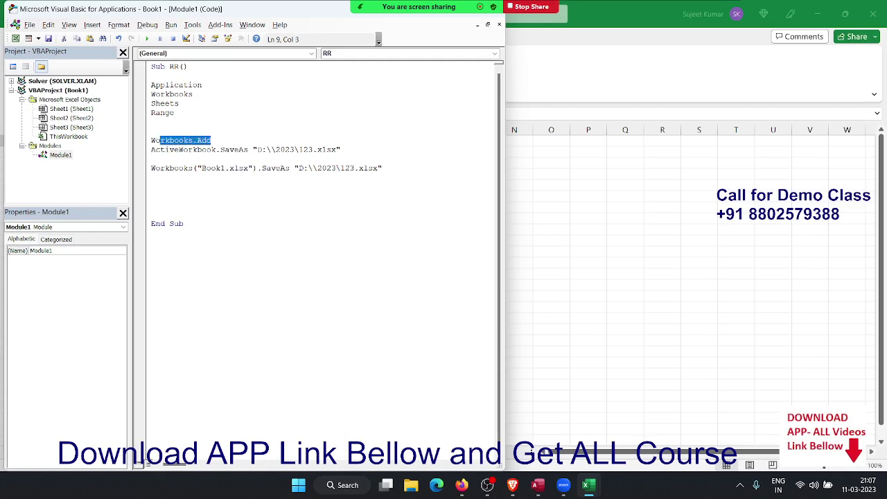
pyautogui.hotkey('shift', 'Left')
pyautogui.hotkey('shift', 'Left')
# - Create blank workbook Book2 from the File menu, then Alt+Tab back to the code editor
pyautogui.click(587, 274)
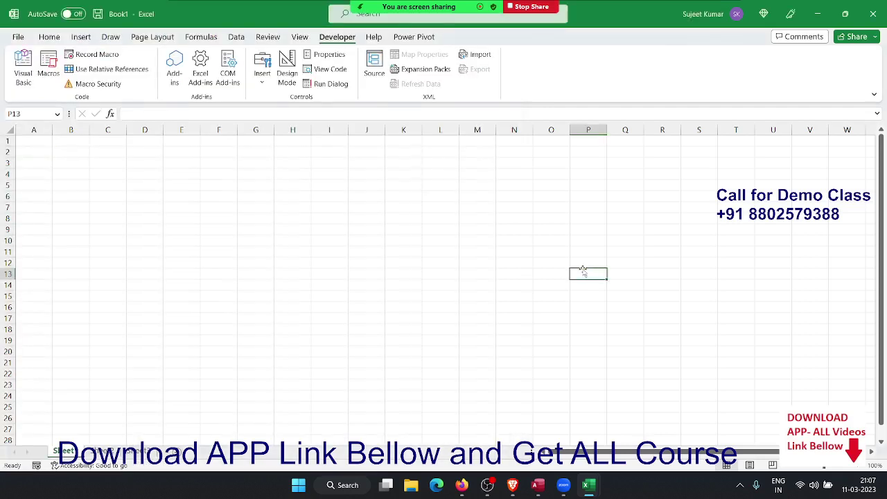
pyautogui.click(17, 38)
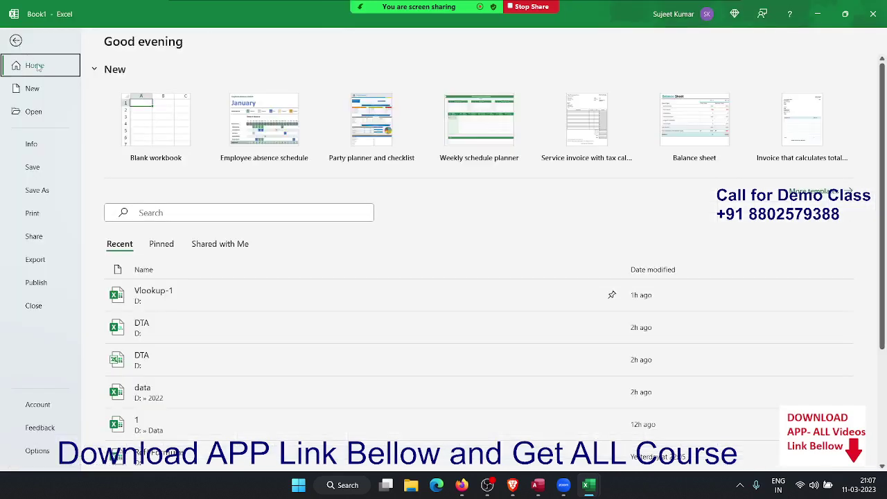
pyautogui.click(147, 122)
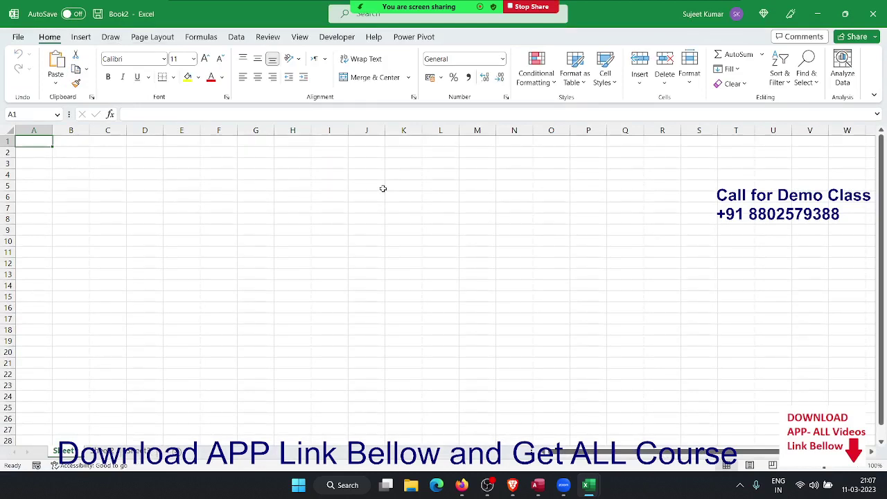
pyautogui.press('ctrl')
pyautogui.hotkey('alt', 'Tab')
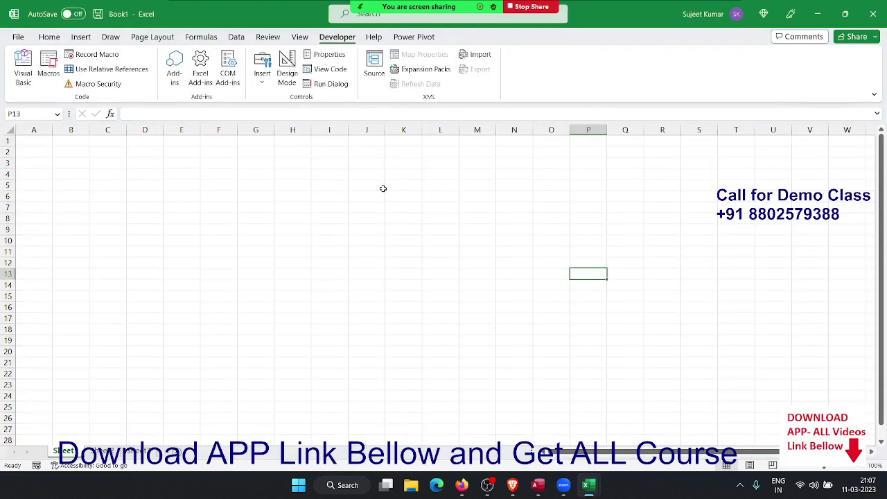
pyautogui.hotkey('alt', 'Tab')
pyautogui.press('Tab')
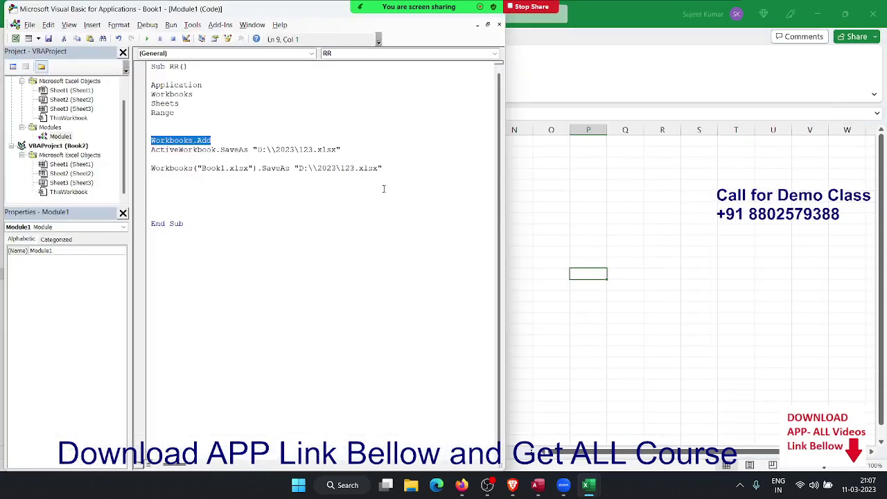
# - Highlight Workbooks, Book1, SaveAs and the D:\2023 path in the Book1 SaveAs line
pyautogui.click(220, 168)
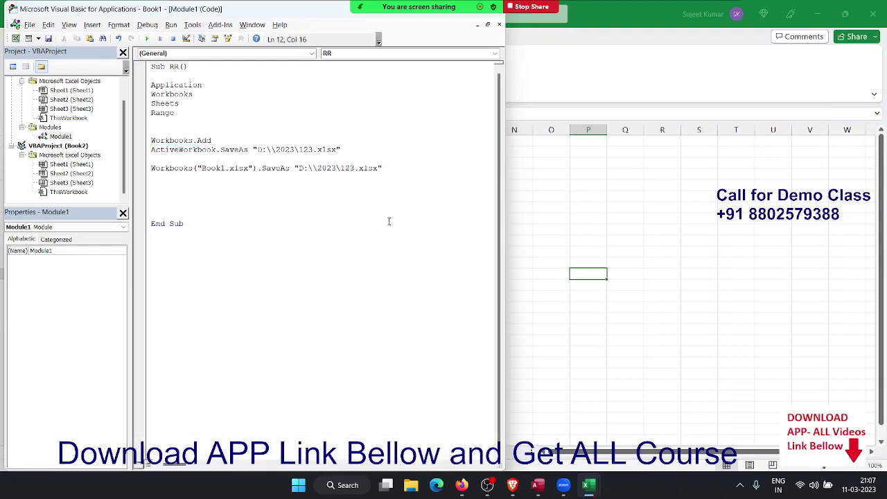
pyautogui.press('Up')
pyautogui.press('Up')
pyautogui.press('Up')
pyautogui.press('Down')
pyautogui.press('Down')
pyautogui.press('Down')
pyautogui.doubleClick(188, 170)
pyautogui.click(213, 171)
pyautogui.doubleClick(214, 171)
pyautogui.doubleClick(275, 171)
pyautogui.moveTo(302, 170); pyautogui.dragTo(315, 172)
pyautogui.doubleClick(170, 169)
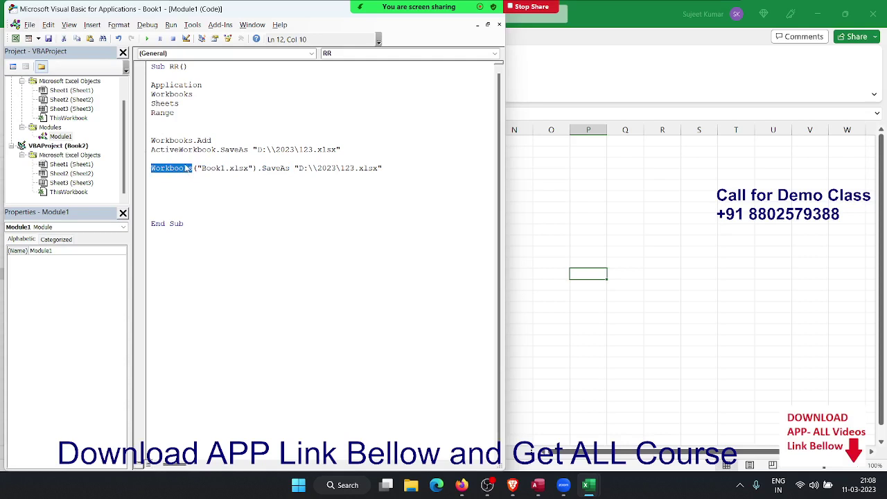
pyautogui.moveTo(202, 168); pyautogui.dragTo(225, 169)
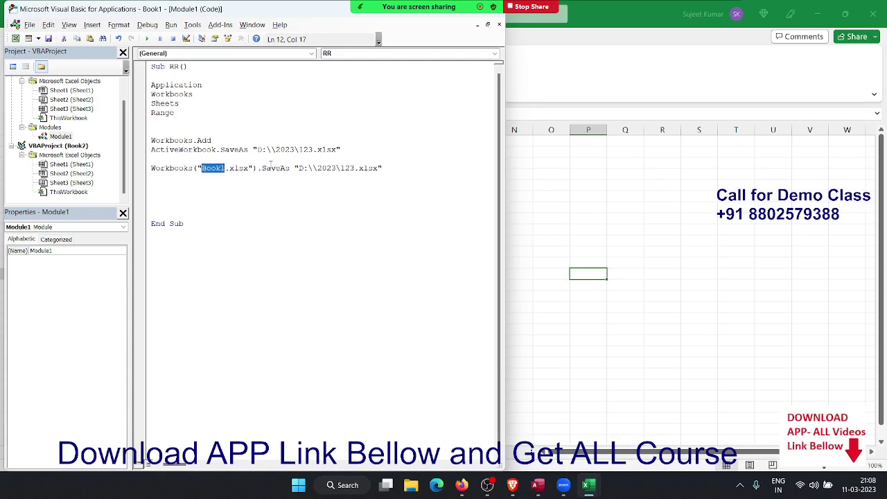
pyautogui.doubleClick(275, 168)
pyautogui.click(277, 177)
pyautogui.doubleClick(327, 168)
pyautogui.click(216, 168)
# - Highlight Workbooks.Add and the ActiveWorkbook.SaveAs call, then add a blank line above End Sub
pyautogui.moveTo(212, 140); pyautogui.dragTo(152, 131)
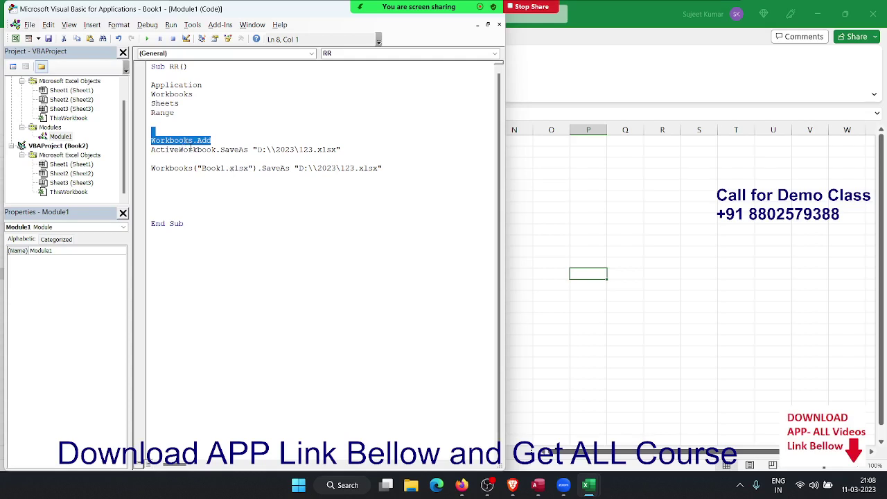
pyautogui.doubleClick(192, 150)
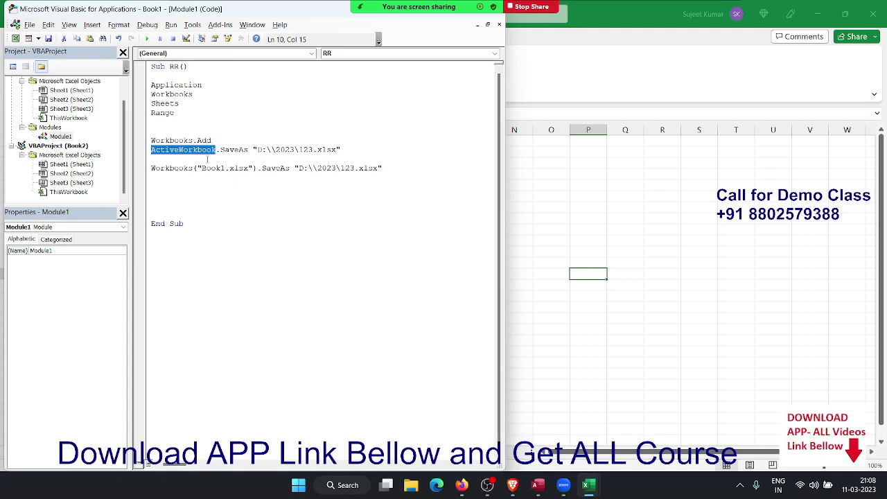
pyautogui.press('ctrl')
pyautogui.doubleClick(235, 151)
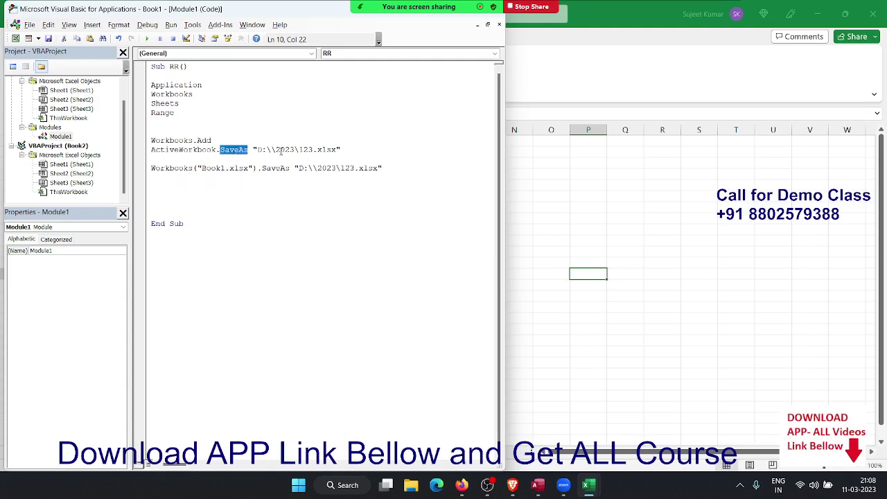
pyautogui.doubleClick(284, 149)
pyautogui.moveTo(220, 150); pyautogui.dragTo(344, 156)
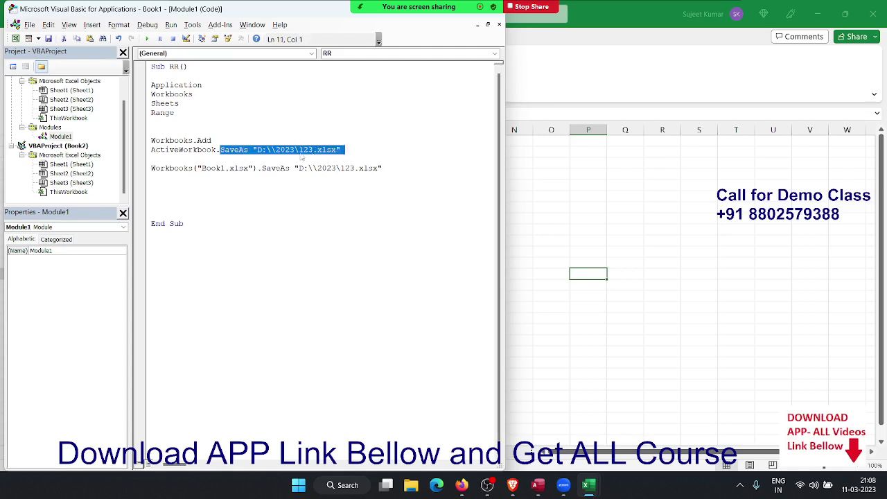
pyautogui.click(210, 178)
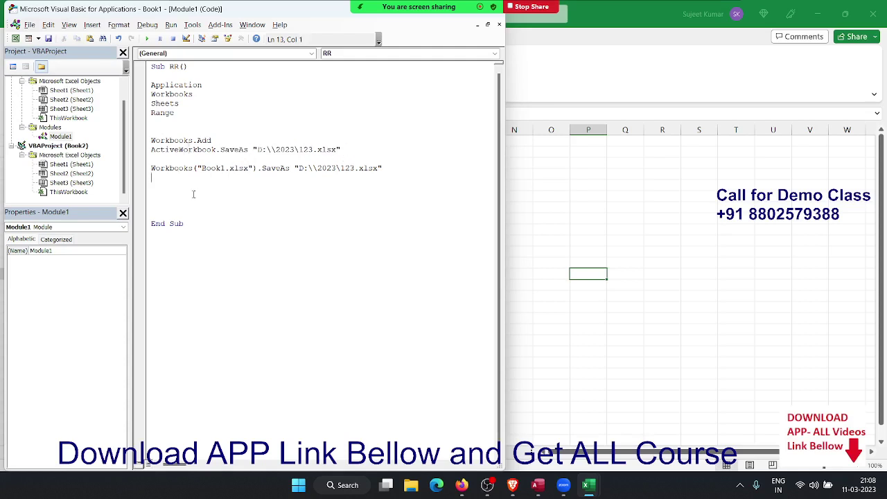
pyautogui.press('Return')
# - Write Workbooks.Add.SaveAs "D:\\2023\123.xlsx" on the new line, dismissing an accidental Save As dialog
pyautogui.write('wor')
pyautogui.write('kbooks')
pyautogui.write('.')
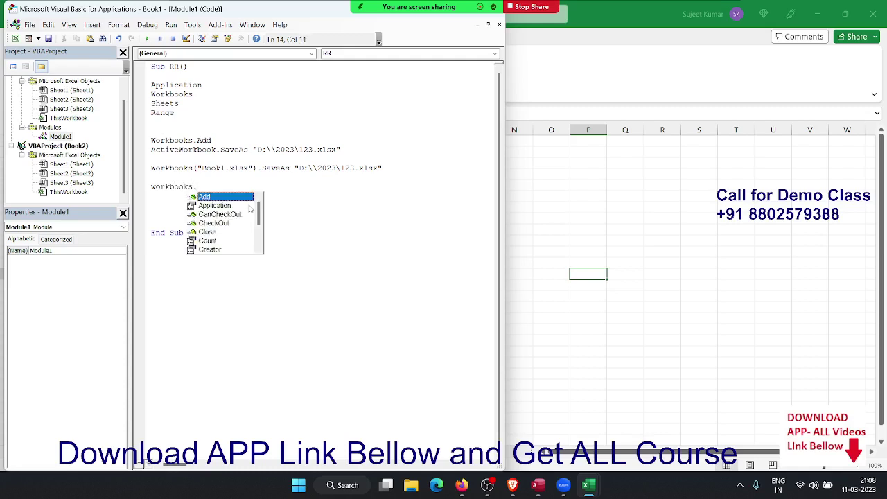
pyautogui.press('Tab')
pyautogui.write('.')
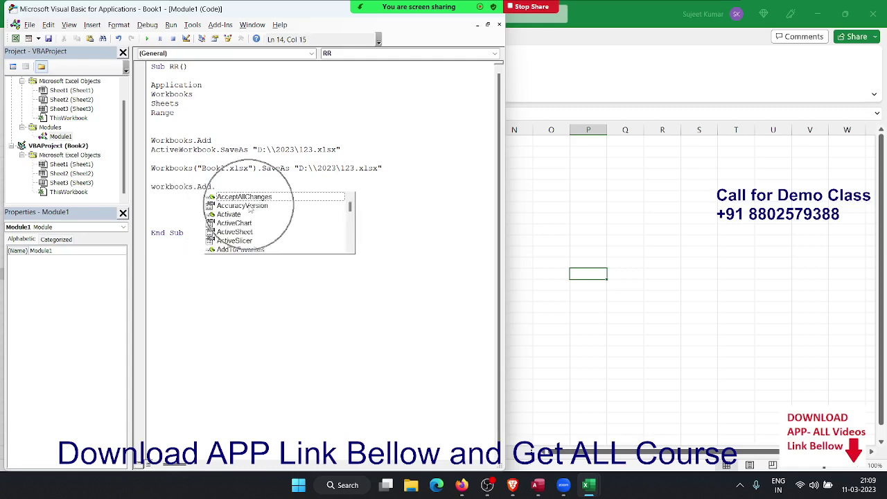
pyautogui.hotkey('ctrl', 's')
pyautogui.press('Escape')
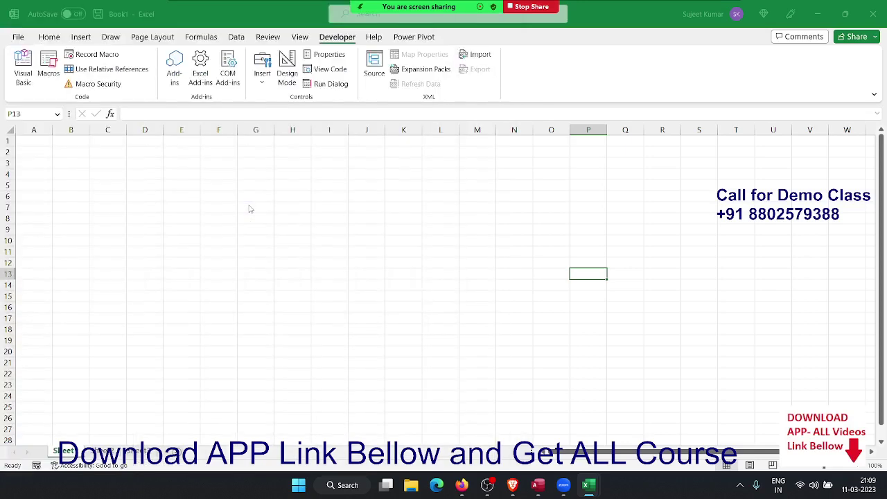
pyautogui.write('SaveAs "D:\\\\2023\\123.xlsx"')
pyautogui.press('Return')
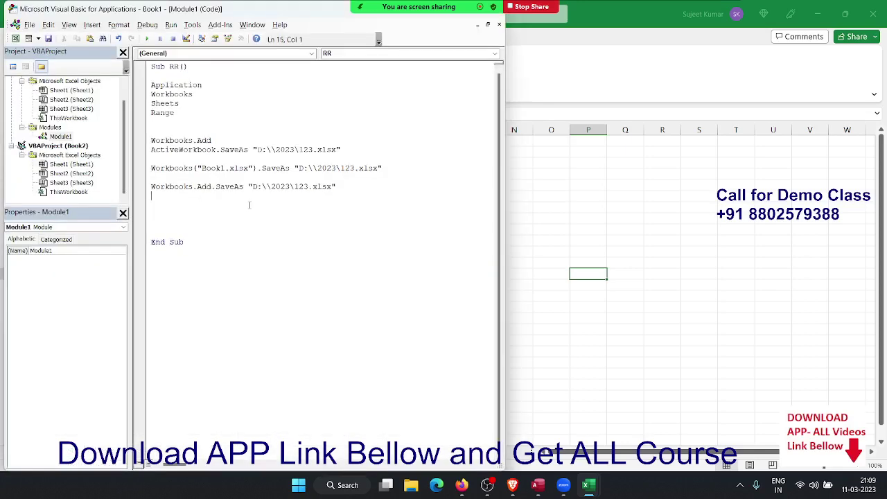
pyautogui.doubleClick(228, 188)
# - Insert blank lines below Workbooks.Add, pushing the ActiveWorkbook.SaveAs line down
pyautogui.click(228, 132)
pyautogui.click(224, 140)
pyautogui.press('Return')
pyautogui.press('Up')
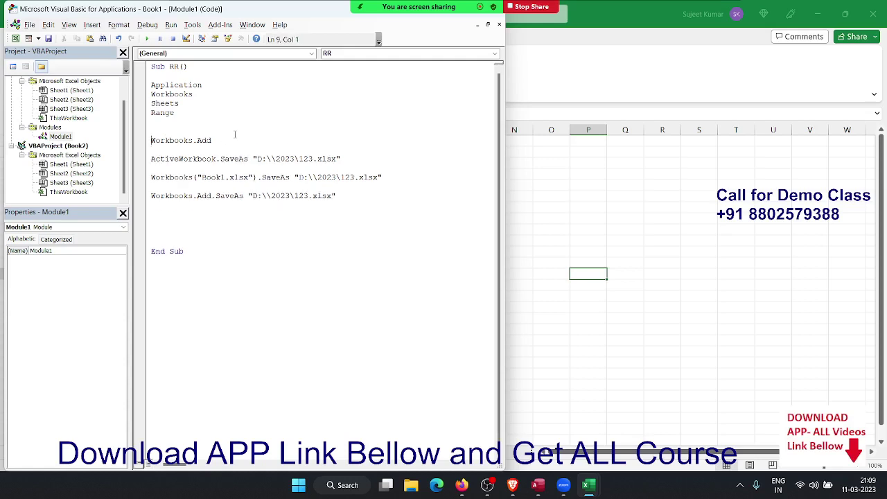
pyautogui.hotkey('shift', 'End')
pyautogui.press('Down')
pyautogui.press('Return')
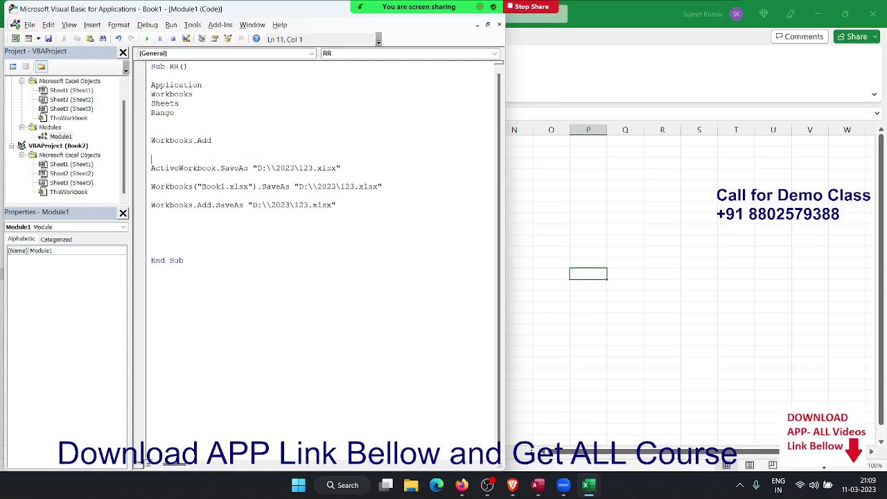
pyautogui.press('Return')
pyautogui.press('Return')
pyautogui.press('Return')
pyautogui.press('Down')
pyautogui.hotkey('shift', 'Down')
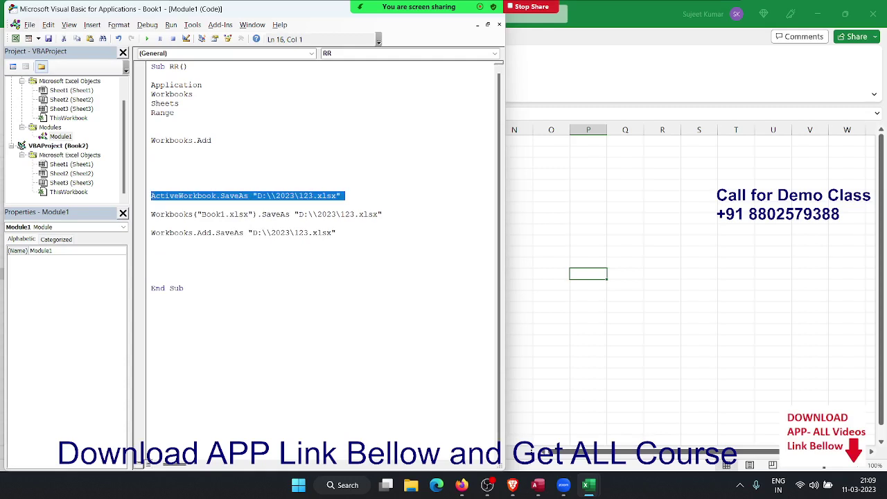
pyautogui.press('Up')
pyautogui.press('Up')
pyautogui.press('Up')
pyautogui.press('Up')
pyautogui.press('Up')
pyautogui.press('Up')
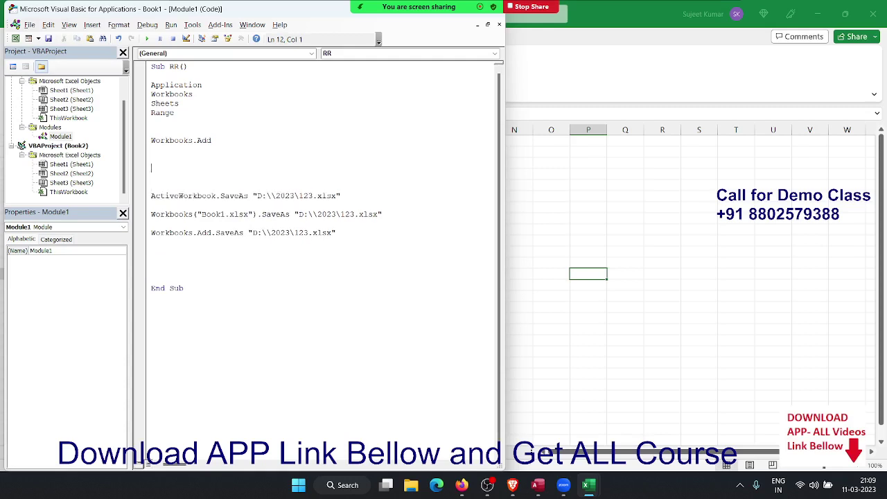
# - Select the Book1 and Workbooks.Add.SaveAs lines, then delete the blank lines between statements
pyautogui.press('Down')
pyautogui.press('Down')
pyautogui.press('Down')
pyautogui.hotkey('shift', 'Down')
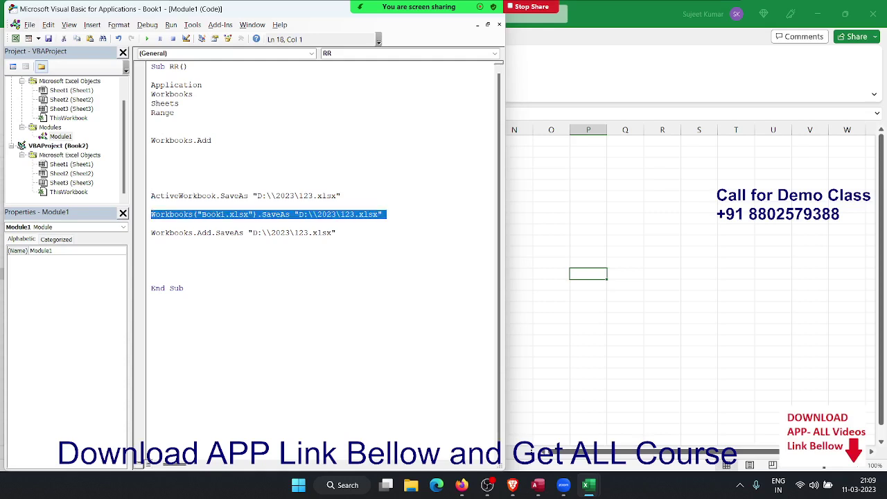
pyautogui.press('Down')
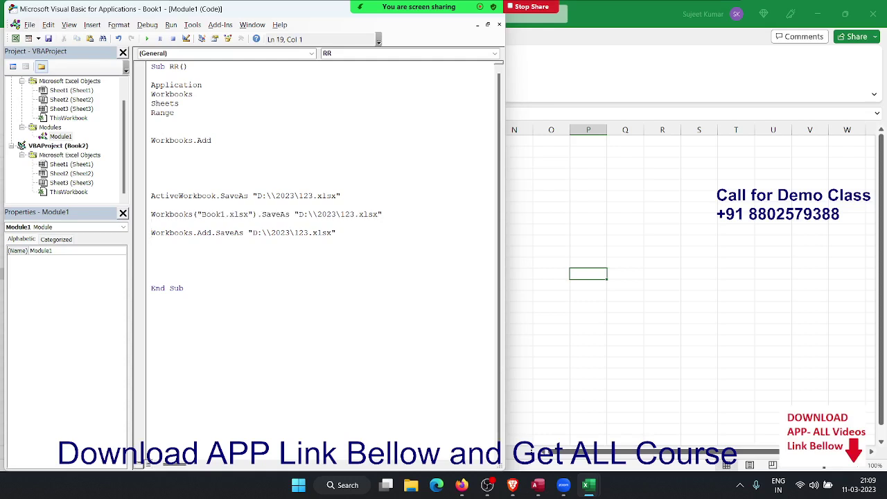
pyautogui.hotkey('shift', 'Down')
pyautogui.hotkey('shift', 'Down')
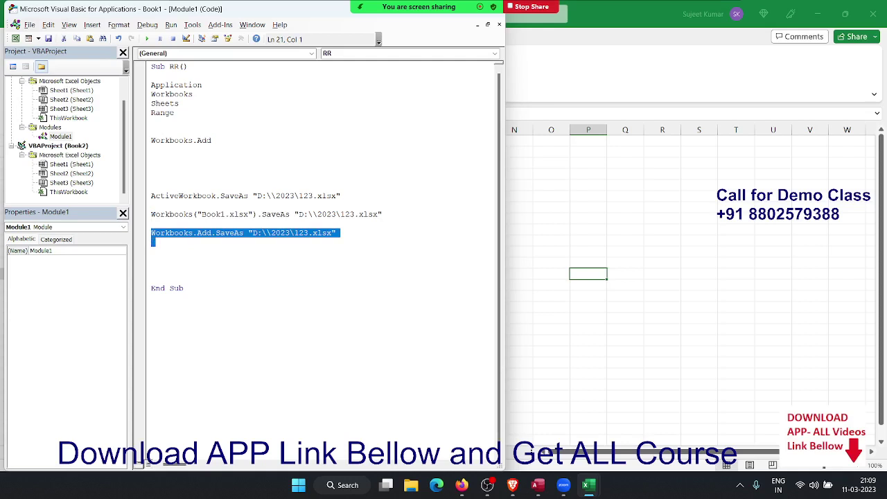
pyautogui.click(151, 214)
pyautogui.click(151, 149)
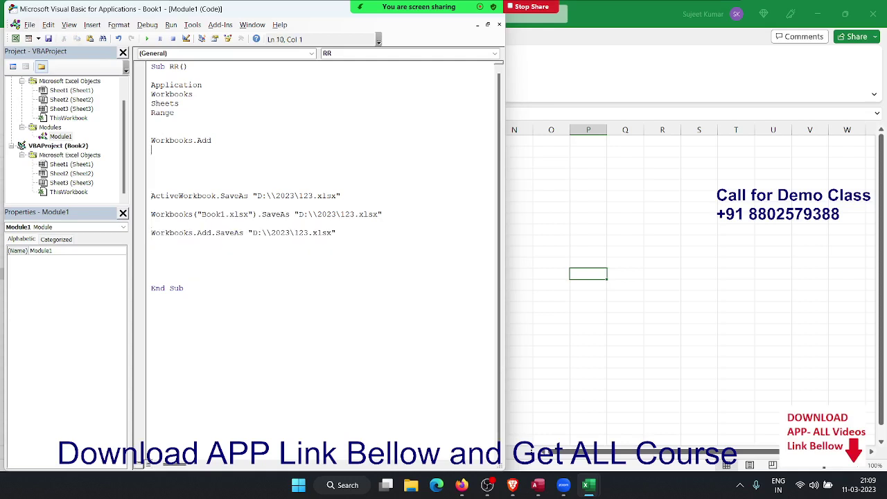
pyautogui.press('Delete')
pyautogui.press('Delete')
pyautogui.press('Delete')
pyautogui.press('Delete')
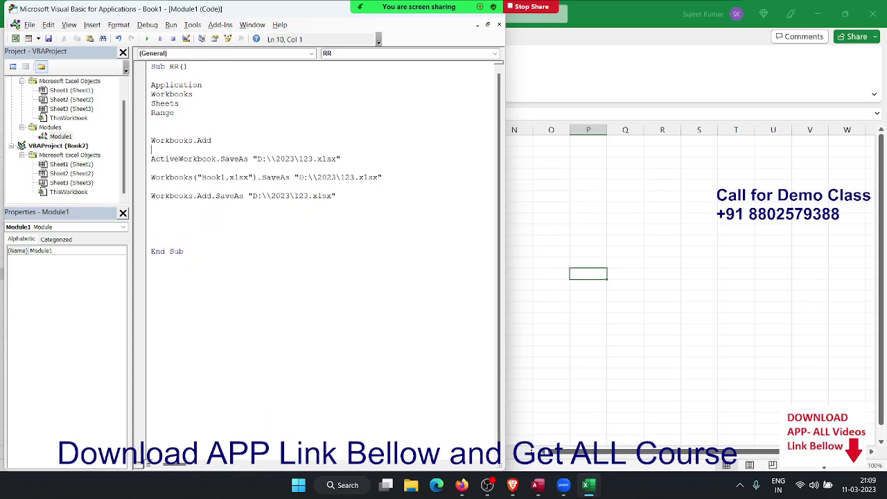
pyautogui.press('Delete')
pyautogui.click(151, 159)
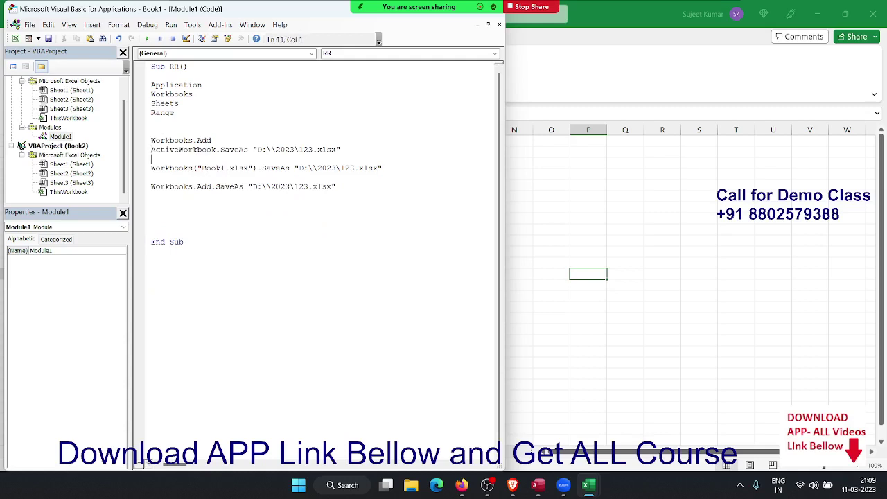
pyautogui.press('Delete')
pyautogui.click(151, 168)
pyautogui.press('Delete')
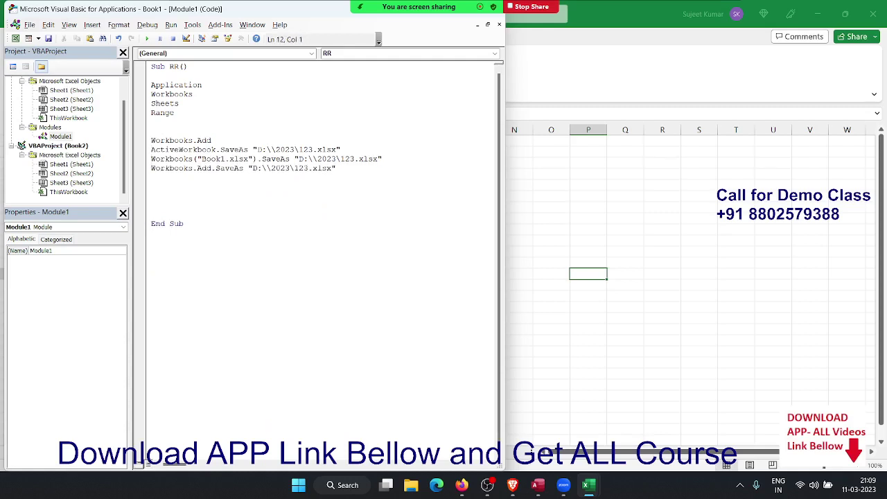
# - Highlight Workbooks.Add and each SaveAs line in turn, then add a blank line below them
pyautogui.click(152, 140)
pyautogui.hotkey('shift', 'Down')
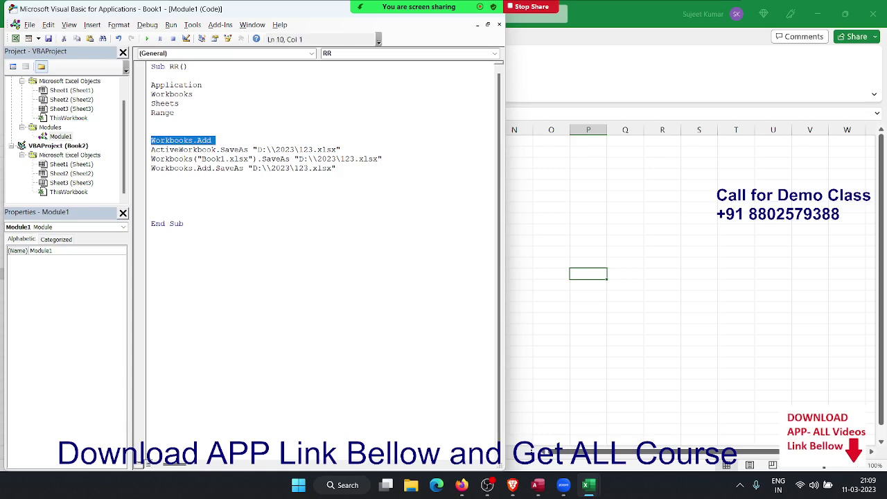
pyautogui.click(151, 149)
pyautogui.hotkey('shift', 'Down')
pyautogui.hotkey('shift', 'Down')
pyautogui.hotkey('shift', 'Down')
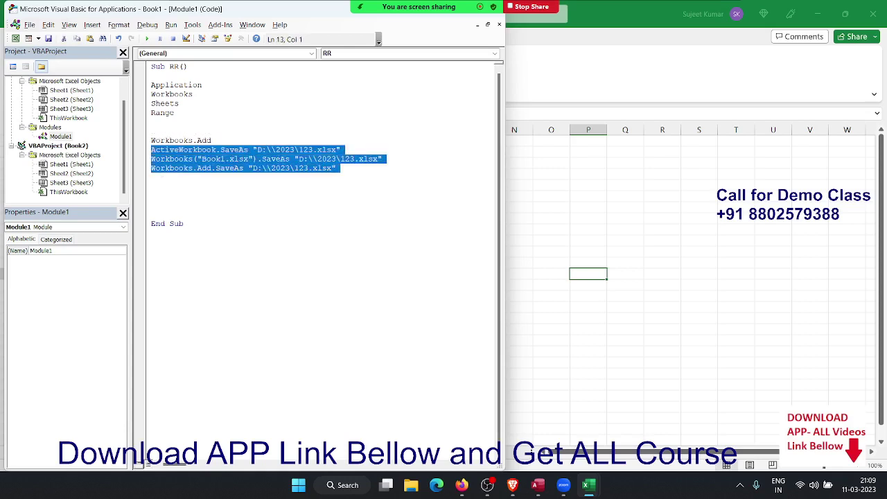
pyautogui.click(151, 149)
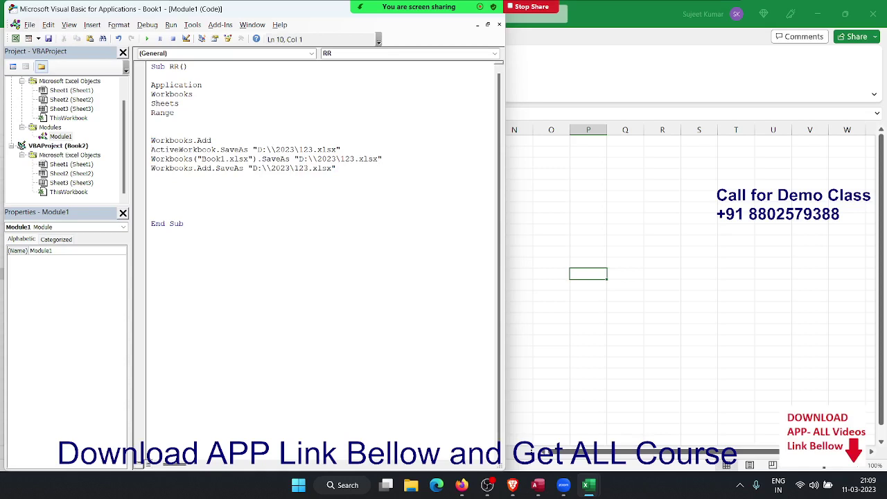
pyautogui.hotkey('shift', 'Down')
pyautogui.click(151, 159)
pyautogui.hotkey('shift', 'Down')
pyautogui.click(151, 168)
pyautogui.hotkey('shift', 'Down')
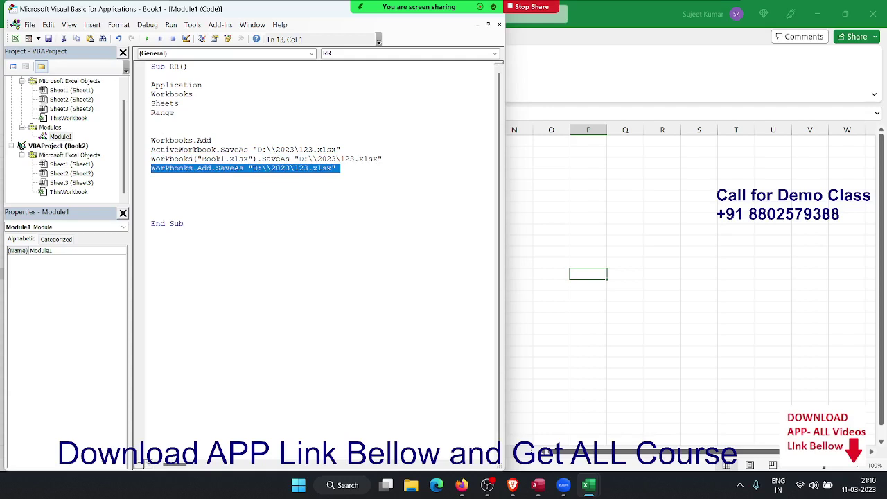
pyautogui.click(152, 176)
pyautogui.press('Return')
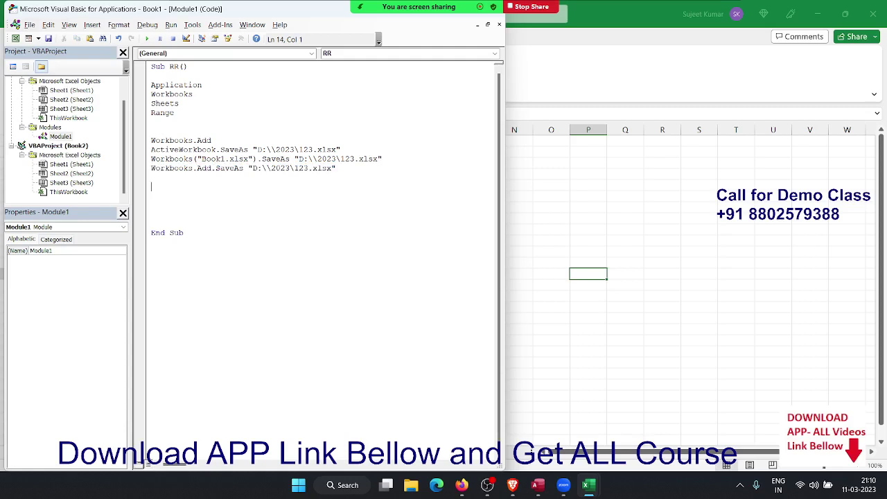
# - Add a Workbooks("book1.xlsx").Save statement to Sub RR
pyautogui.write('work')
pyautogui.write('boo')
pyautogui.write('ks("')
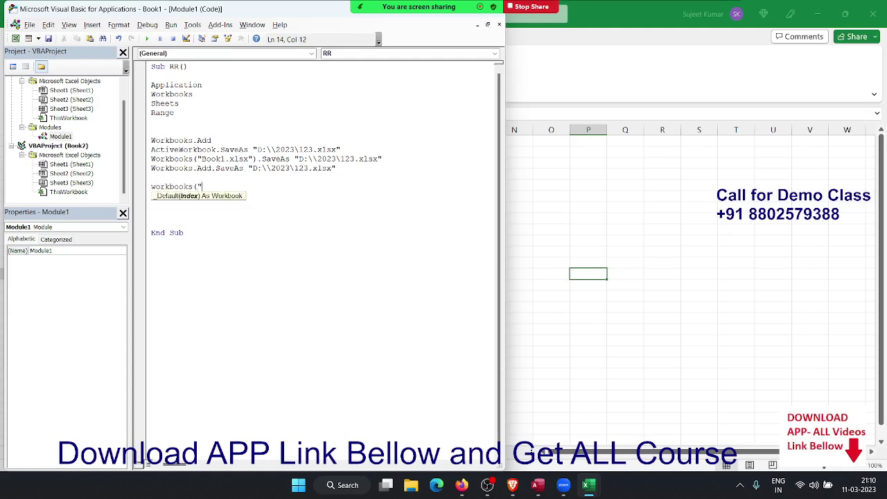
pyautogui.write('boo')
pyautogui.write('k1')
pyautogui.write('.xlsx')
pyautogui.write('").s')
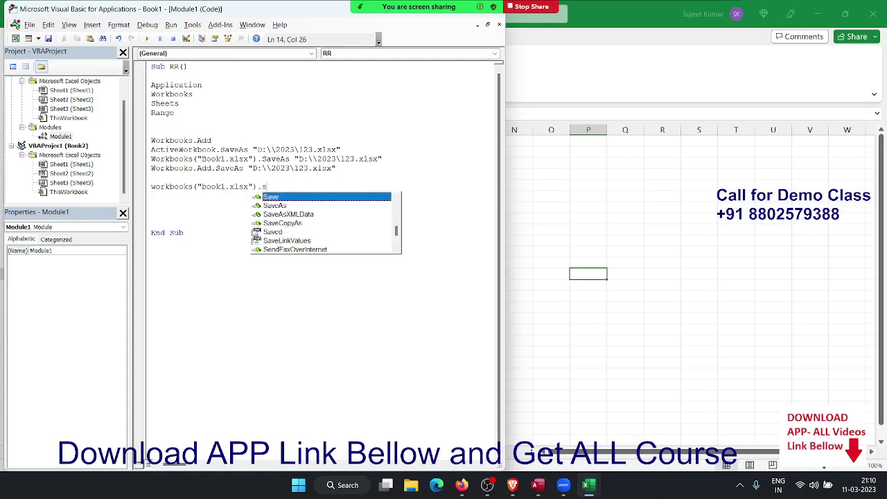
pyautogui.write('a')
pyautogui.press('Tab')
pyautogui.press('Return')
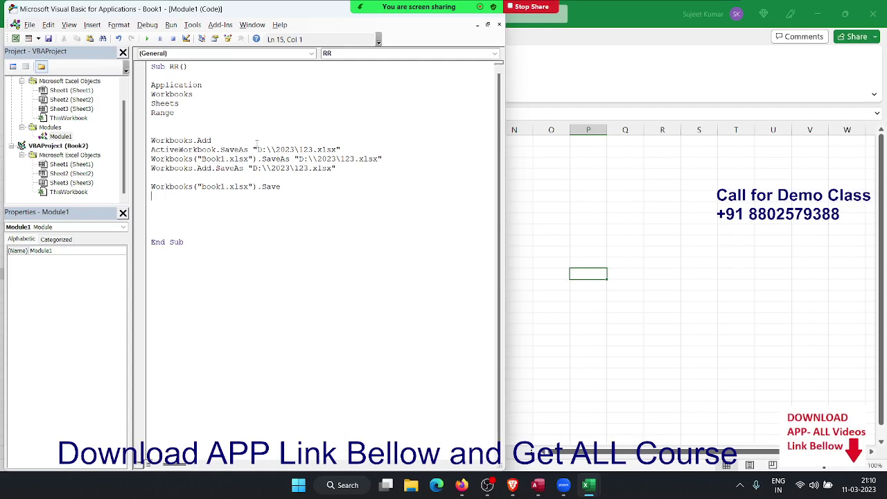
# - Copy the ActiveWorkbook.Save text from line 10 and paste it beneath the book1 Save line
pyautogui.moveTo(239, 150); pyautogui.dragTo(151, 149)
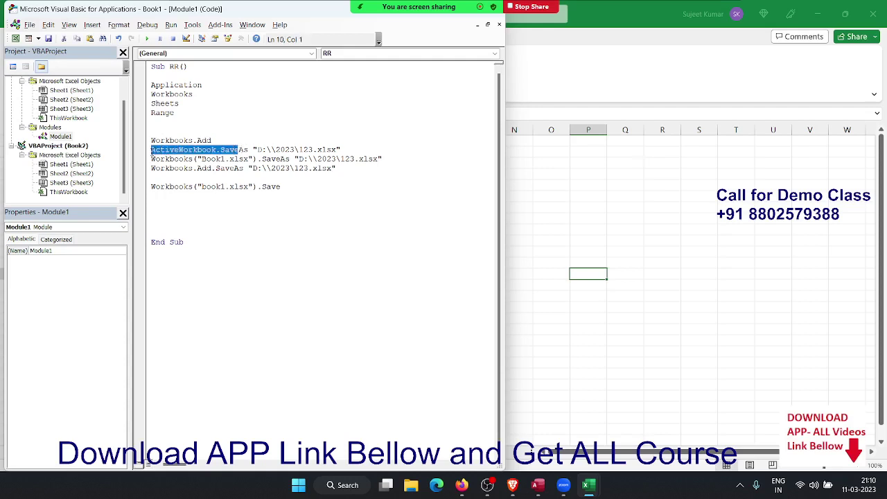
pyautogui.hotkey('ctrl', 'c')
pyautogui.click(151, 205)
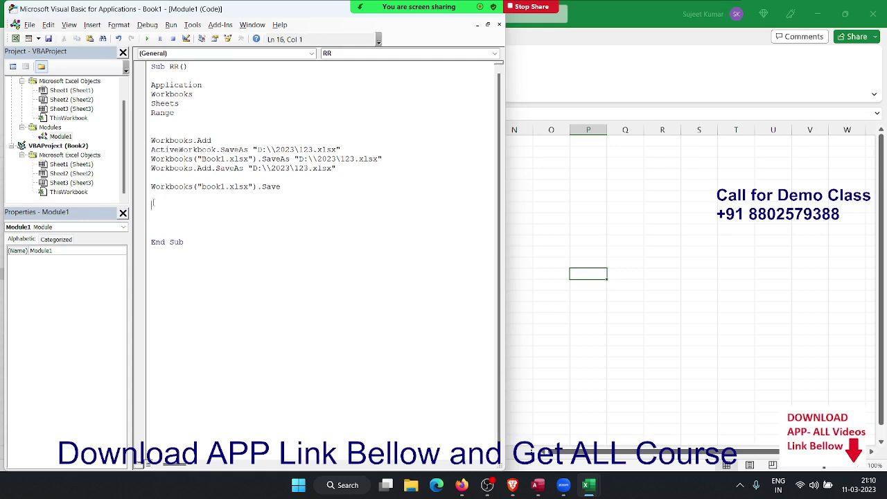
pyautogui.hotkey('ctrl', 'v')
pyautogui.click(239, 233)
pyautogui.click(244, 226)
# - Compare the two save references, then remove the blank line between them and add blank lines below
pyautogui.moveTo(262, 187); pyautogui.dragTo(165, 187)
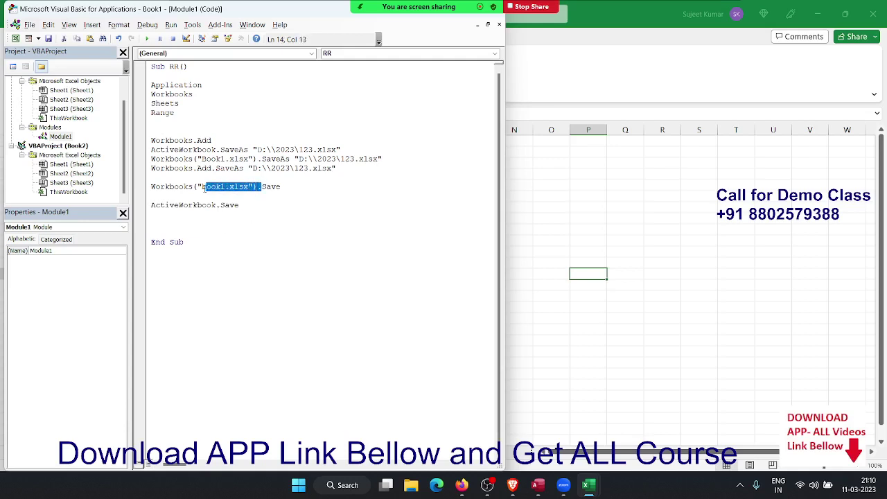
pyautogui.doubleClick(182, 206)
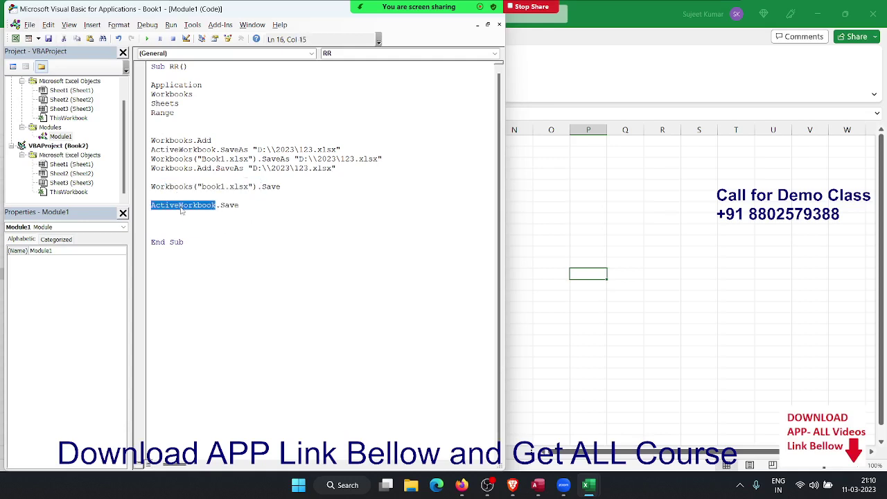
pyautogui.click(211, 187)
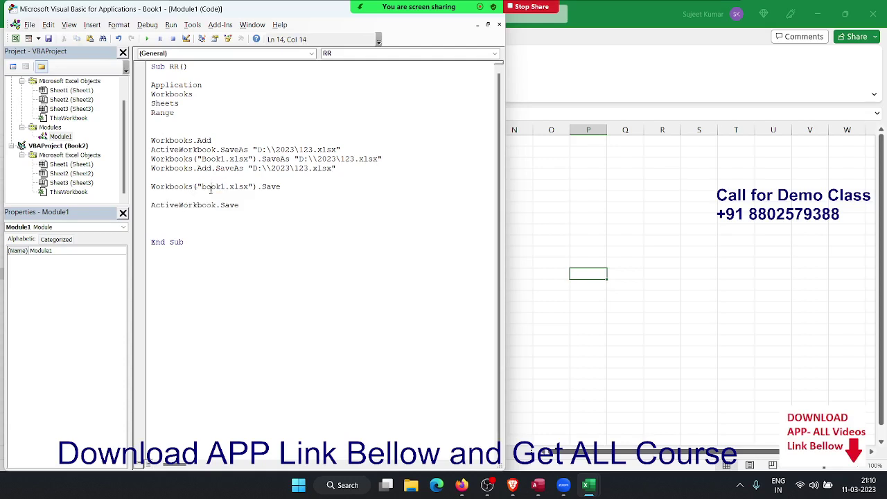
pyautogui.doubleClick(202, 205)
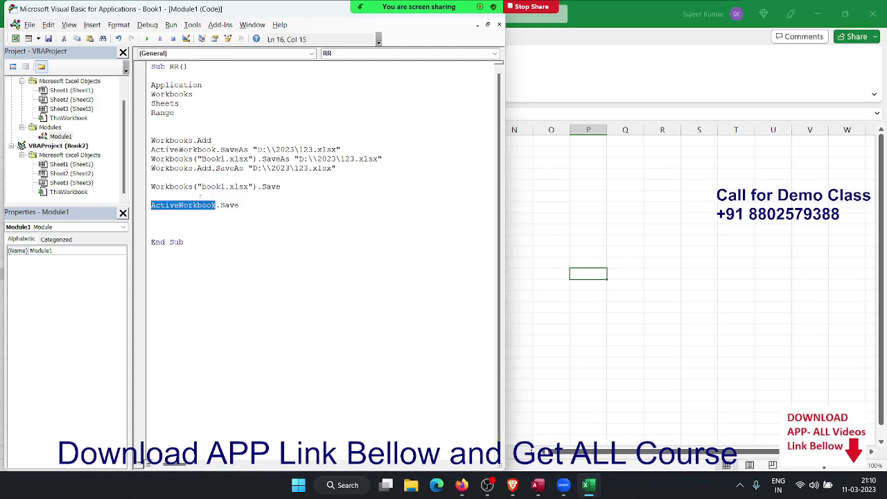
pyautogui.click(196, 188)
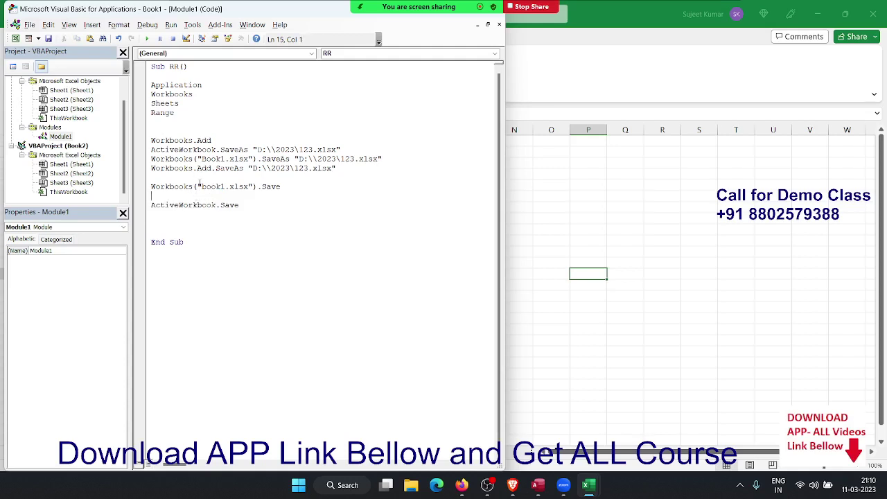
pyautogui.press('Delete')
pyautogui.press('End')
pyautogui.press('Return')
pyautogui.press('Return')
pyautogui.press('Return')
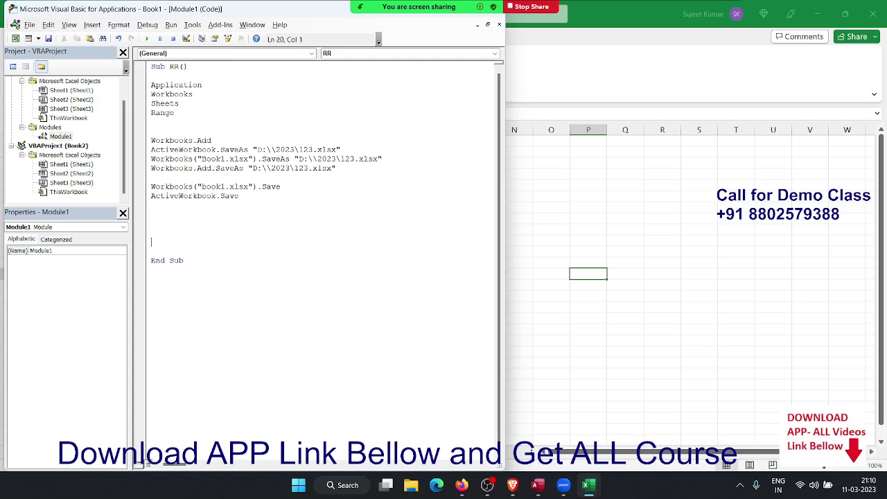
# - Add Workbooks.Open "D:\2023\DT.xlsx", then begin a Workbooks("book1.xlsx").Close line below it
pyautogui.press('Up')
pyautogui.write('wor')
pyautogui.write('kbooks')
pyautogui.write('.op')
pyautogui.press('Tab')
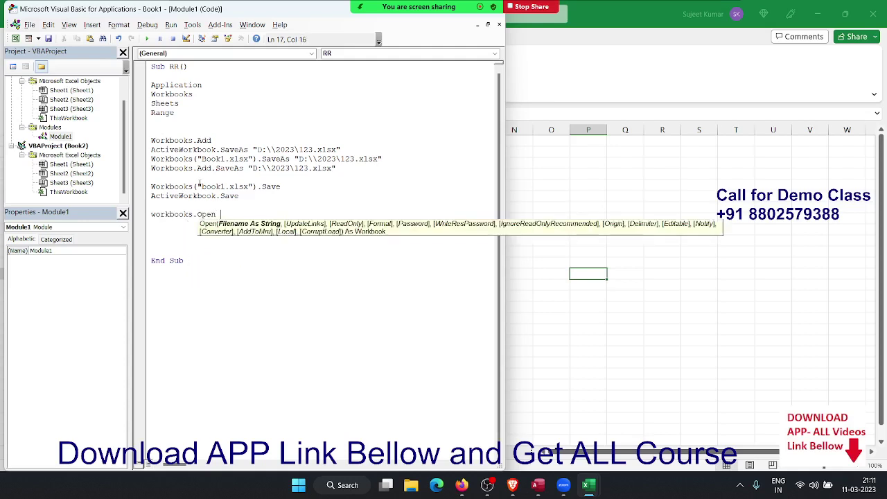
pyautogui.write('"D')
pyautogui.write(':20')
pyautogui.press('BackSpace')
pyautogui.press('BackSpace')
pyautogui.write('\\')
pyautogui.write('2023')
pyautogui.write('\\')
pyautogui.write('DT.xls')
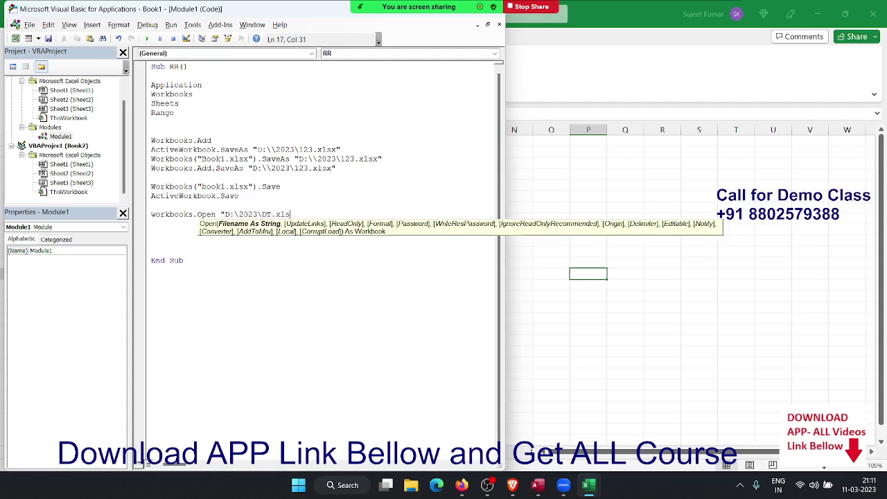
pyautogui.write('x"')
pyautogui.press('Return')
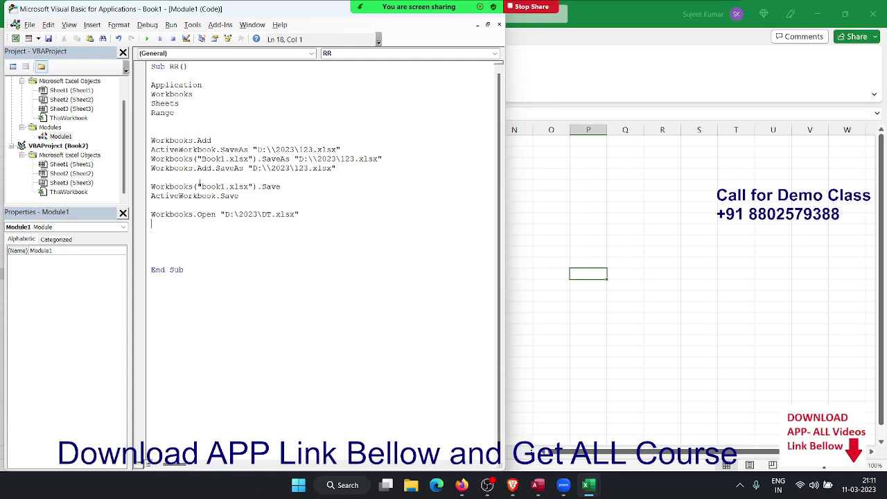
pyautogui.press('Return')
pyautogui.write('workb')
pyautogui.write('ooks')
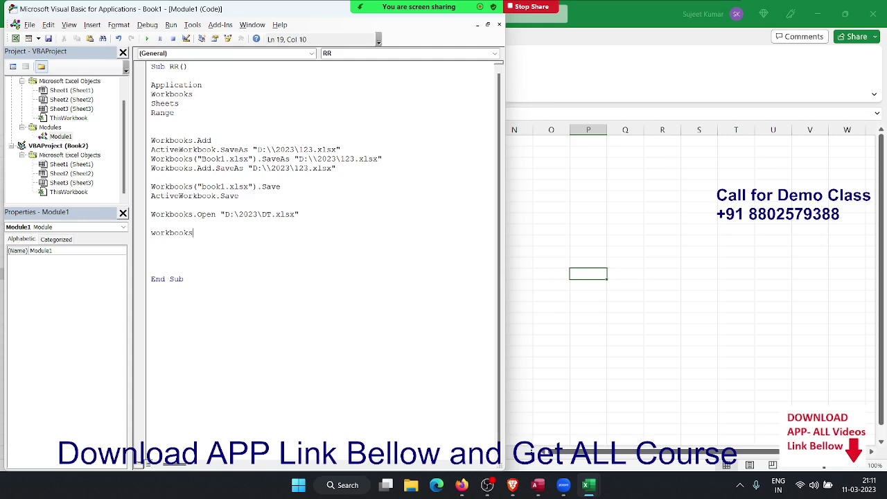
pyautogui.write('("book')
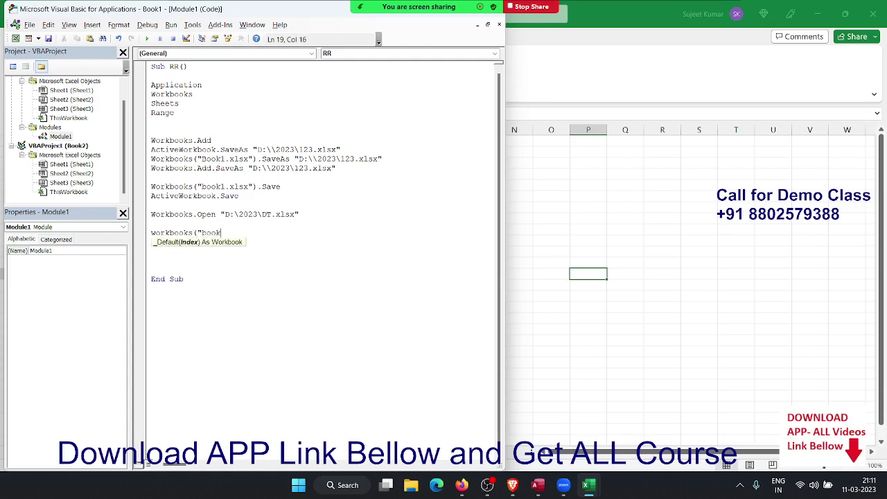
pyautogui.write('1.')
pyautogui.write('xlsx")')
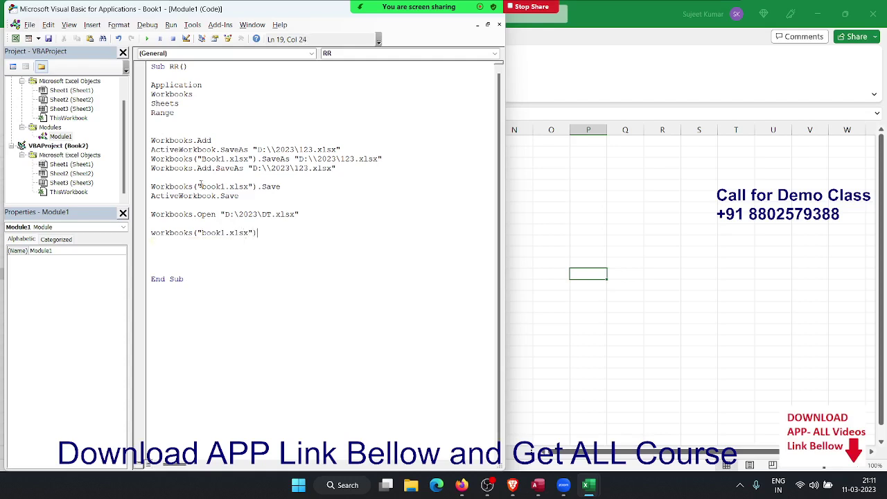
pyautogui.write('.clo')
# - Complete the Workbooks("book1.xlsx").Close statement, then enter 'ads' in Book1's cell Q4
pyautogui.press('Tab')
pyautogui.click(619, 172)
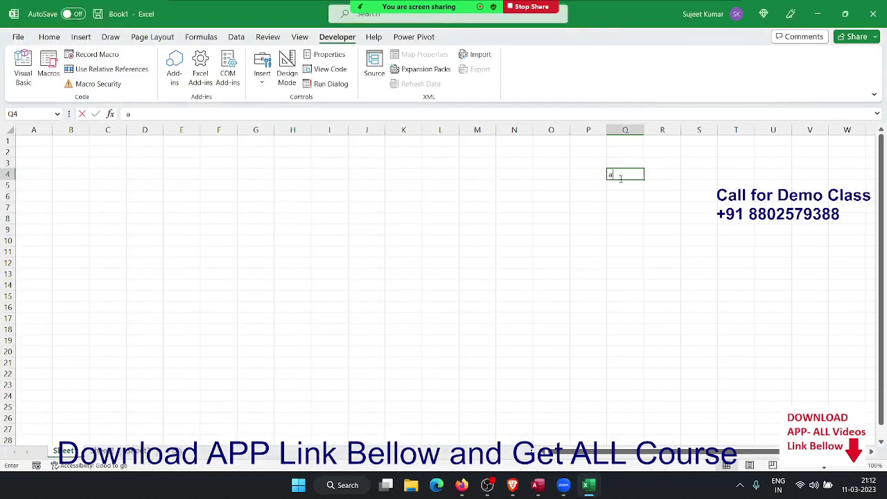
pyautogui.write('ads')
pyautogui.click(652, 240)
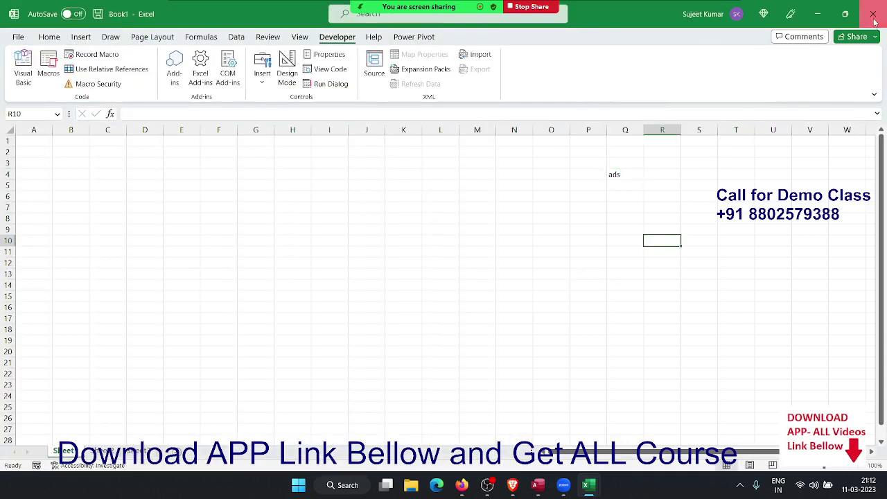
# - Trigger the unsaved-changes prompt, dismiss it keeping the workbook open, and return to Module1
pyautogui.click(873, 14)
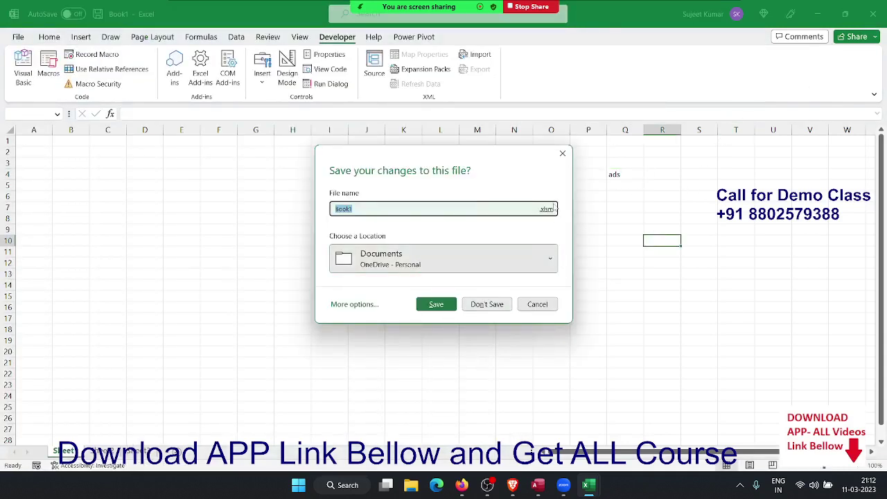
pyautogui.click(562, 154)
pyautogui.click(536, 217)
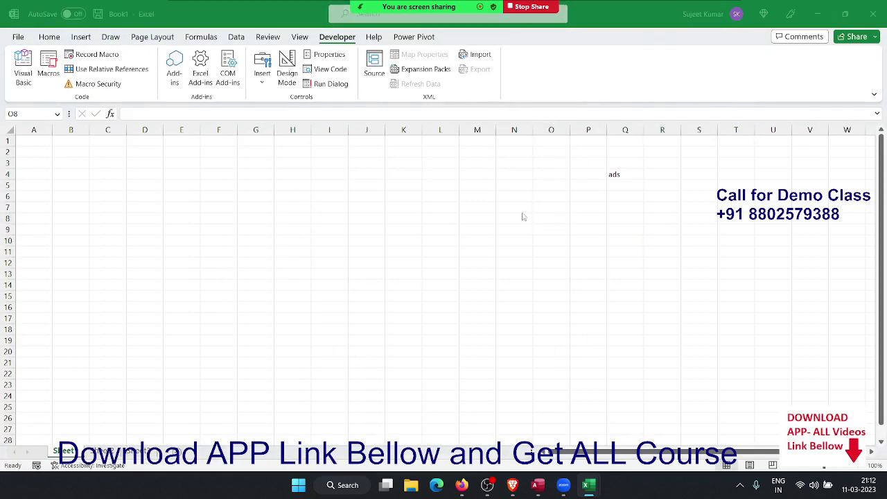
pyautogui.hotkey('alt', 'F11')
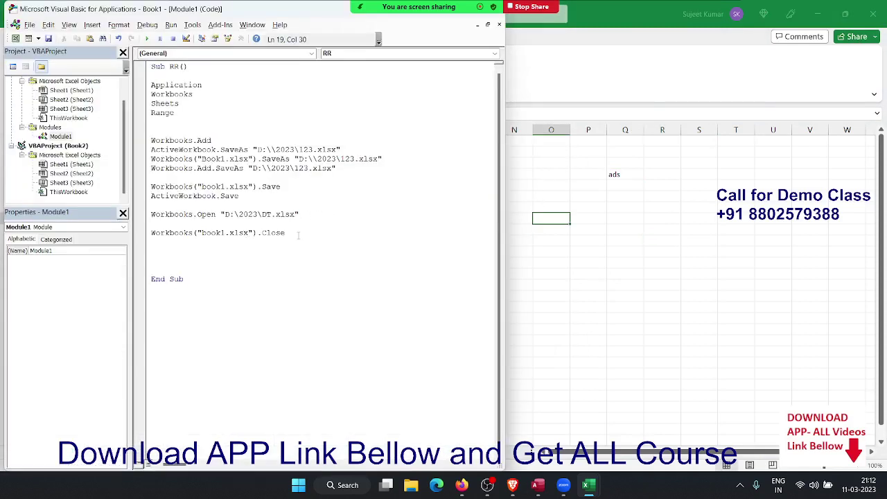
# - Finish the book1.xlsx line as Close True
pyautogui.write('true')
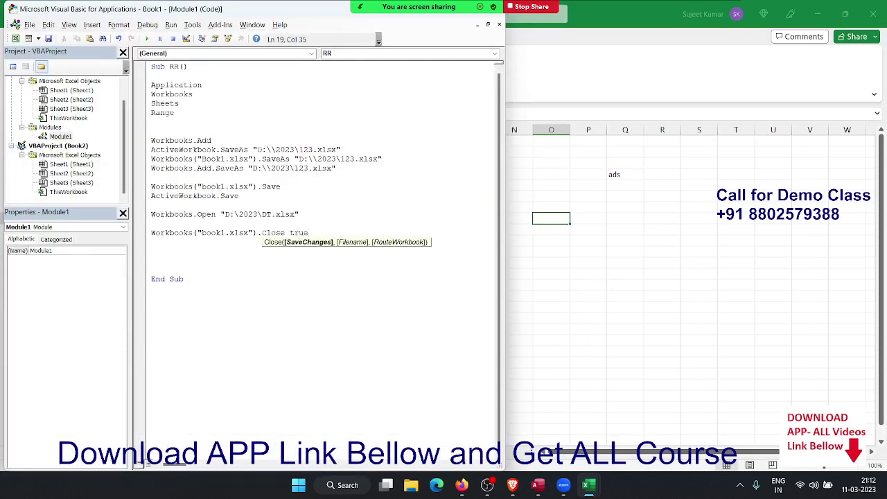
pyautogui.press('Return')
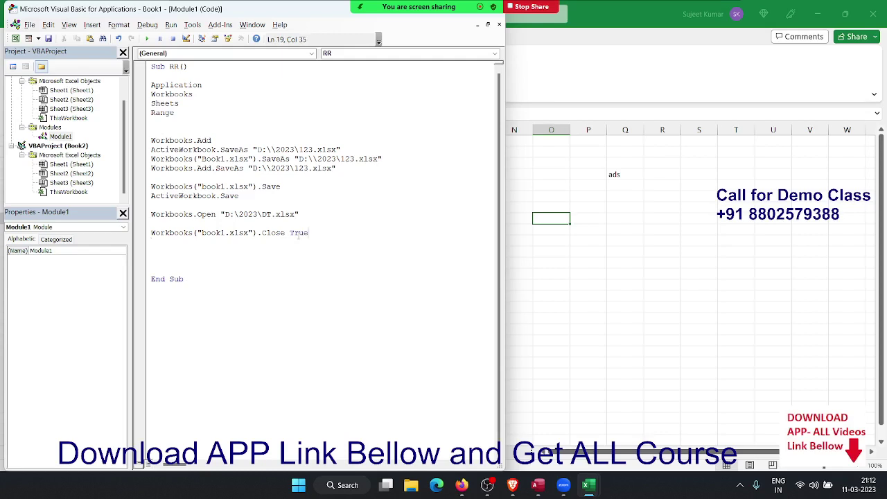
pyautogui.press('Return')
# - Add ActiveWorkbook.Close True directly beneath it, fixing the typo and removing the blank line
pyautogui.write('activ')
pyautogui.write('eworkb')
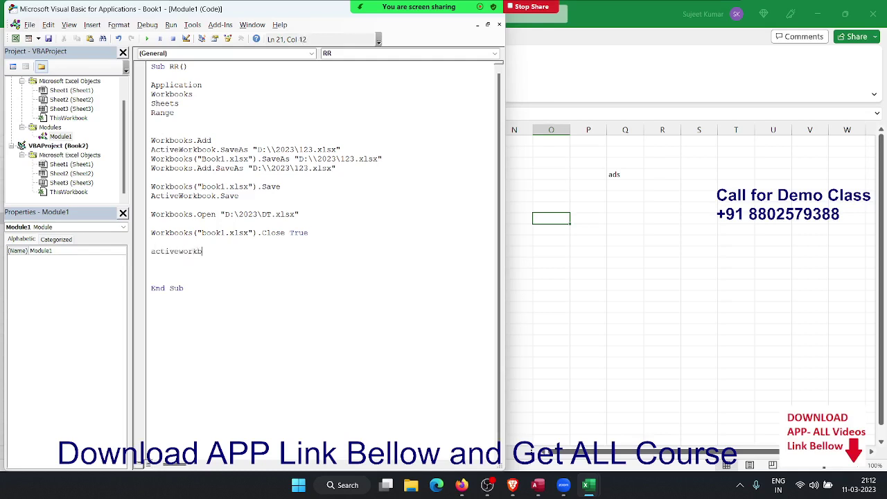
pyautogui.write('ooks')
pyautogui.write('.cl')
pyautogui.write('o')
pyautogui.write('se')
pyautogui.press('Left')
pyautogui.press('Left')
pyautogui.press('Left')
pyautogui.press('Left')
pyautogui.press('Left')
pyautogui.press('Left')
pyautogui.press('BackSpace')
pyautogui.press('Right')
pyautogui.press('Right')
pyautogui.press('Right')
pyautogui.press('Right')
pyautogui.write('tr')
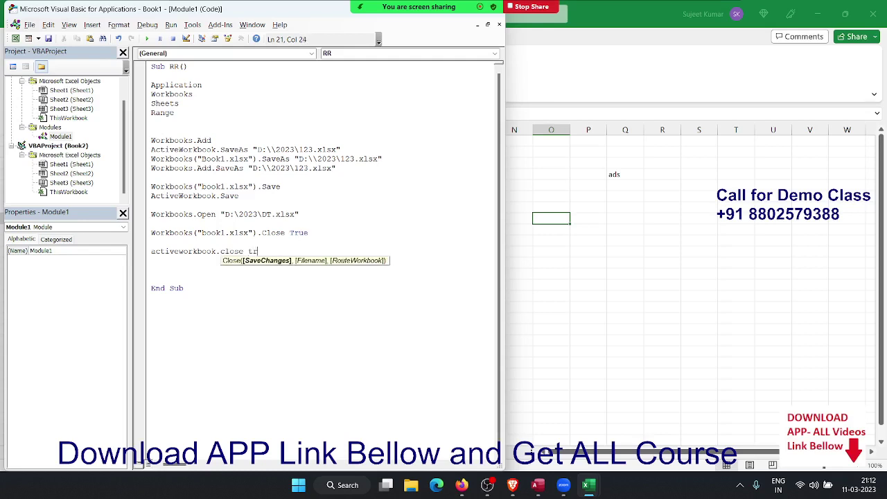
pyautogui.write('ue')
pyautogui.press('Return')
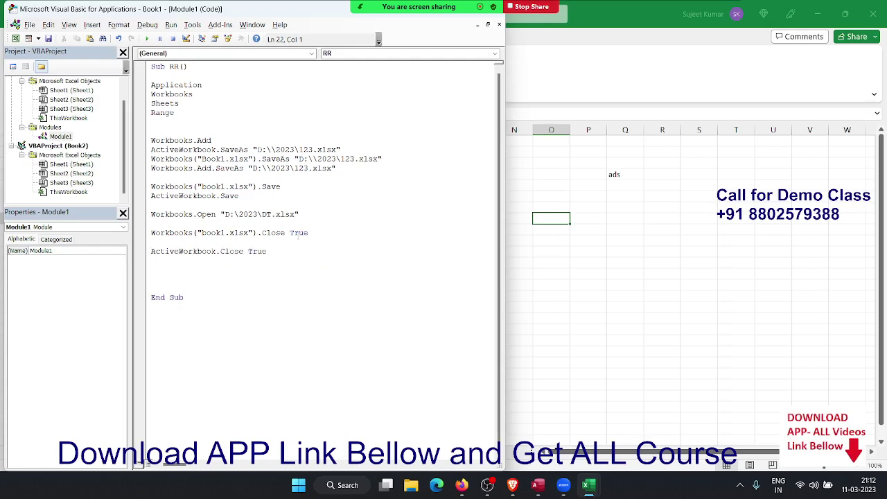
pyautogui.press('Up')
pyautogui.press('Up')
pyautogui.press('Delete')
pyautogui.press('Down')
pyautogui.press('Down')
pyautogui.press('Down')
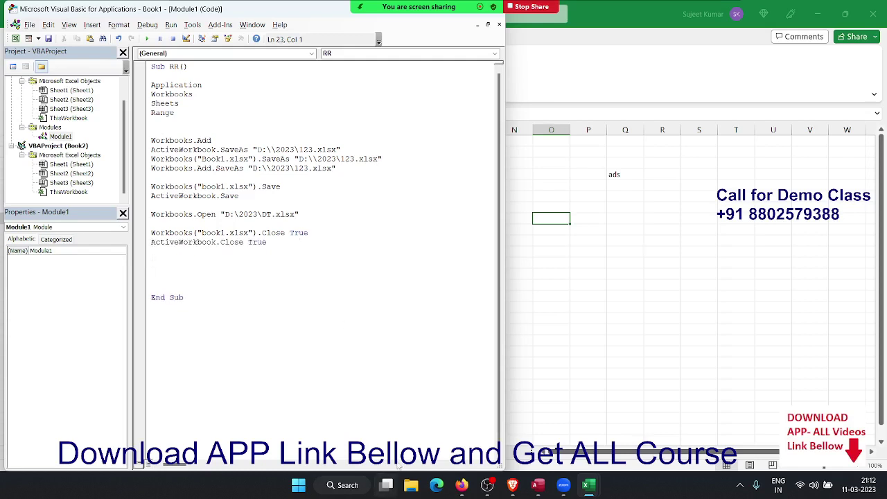
pyautogui.moveTo(588, 485)
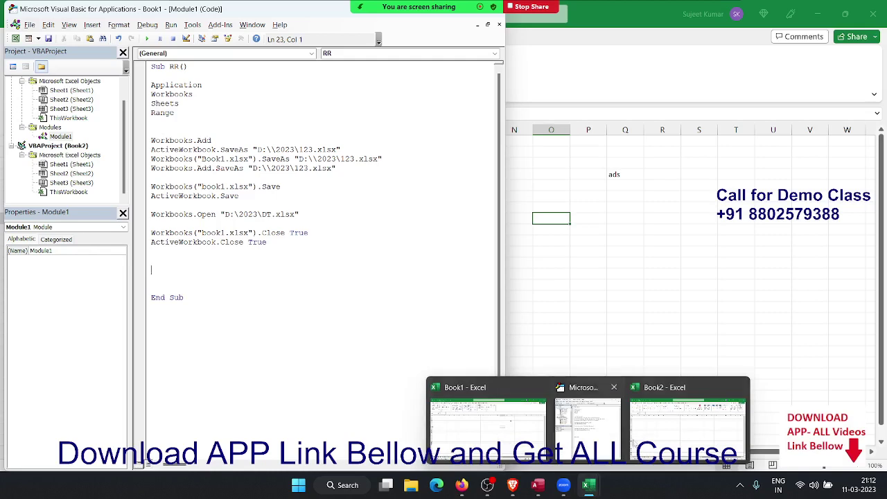
# - Cycle through Book2, Book1 and the VBA editor, placing the cursor on empty line 22
pyautogui.click(714, 442)
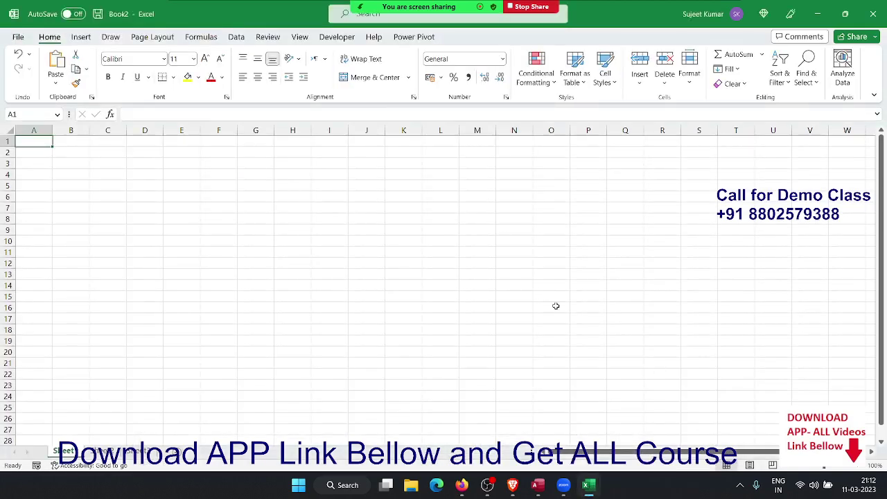
pyautogui.hotkey('alt', 'Tab')
pyautogui.press('Tab')
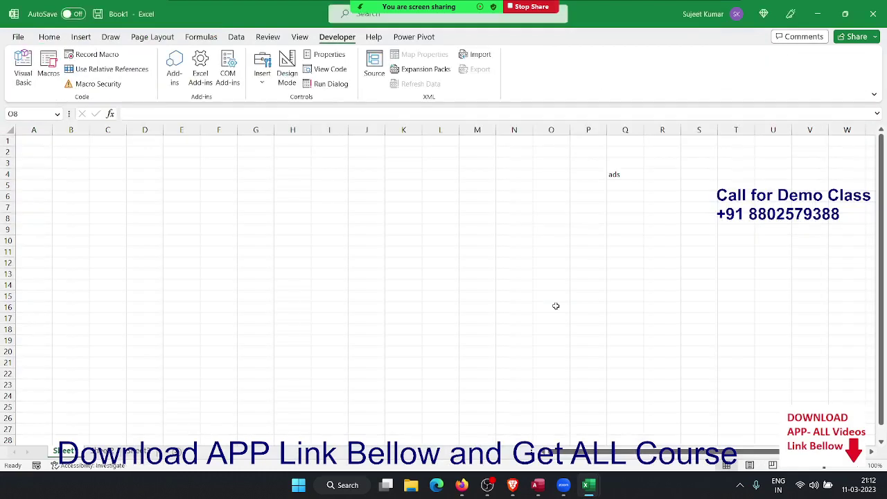
pyautogui.hotkey('alt', 'Tab')
pyautogui.press('Tab')
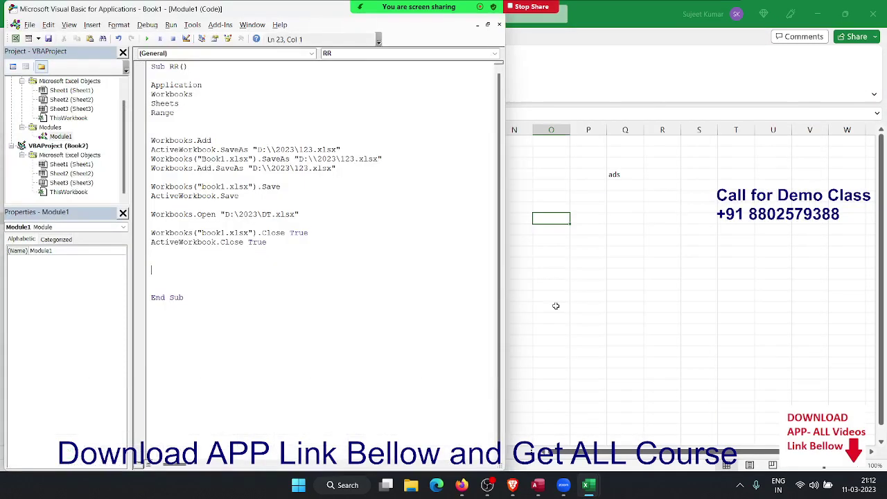
pyautogui.click(246, 277)
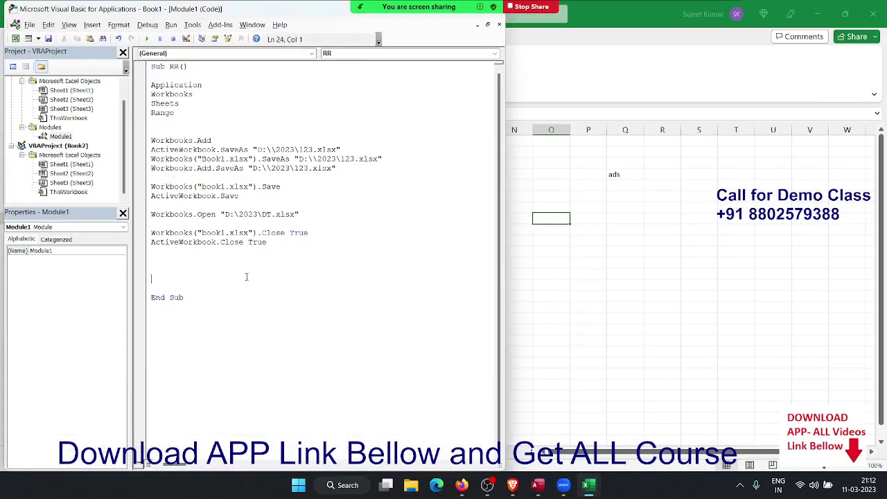
pyautogui.click(181, 258)
pyautogui.hotkey('alt', 'Tab')
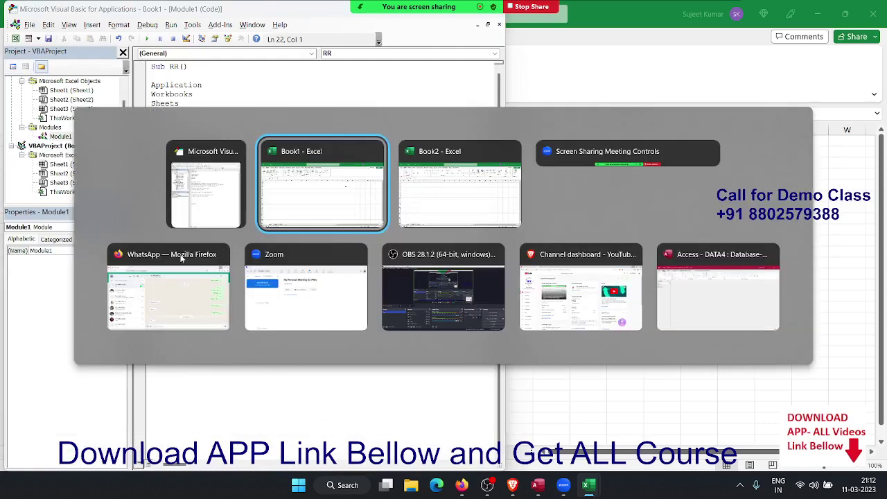
pyautogui.hotkey('alt', 'Tab')
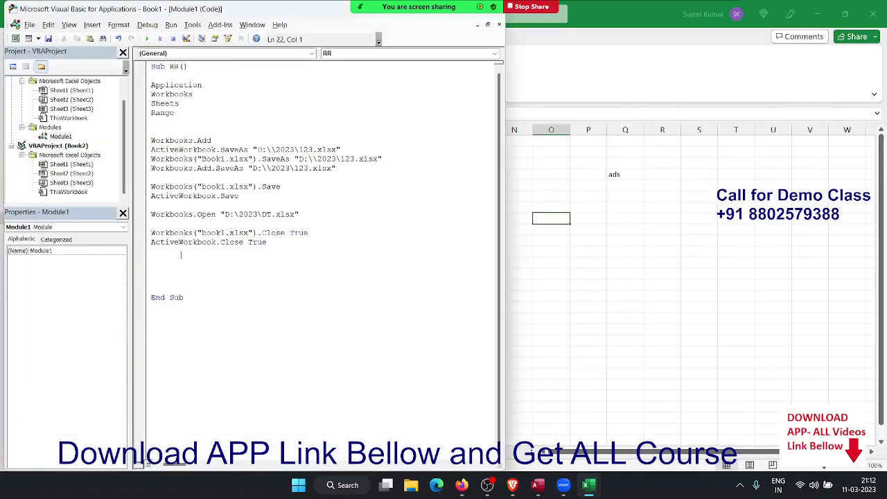
# - Add a Workbooks("Book2.xlsx").Activate statement followed by a blank line
pyautogui.write('wor')
pyautogui.write('kbooks(')
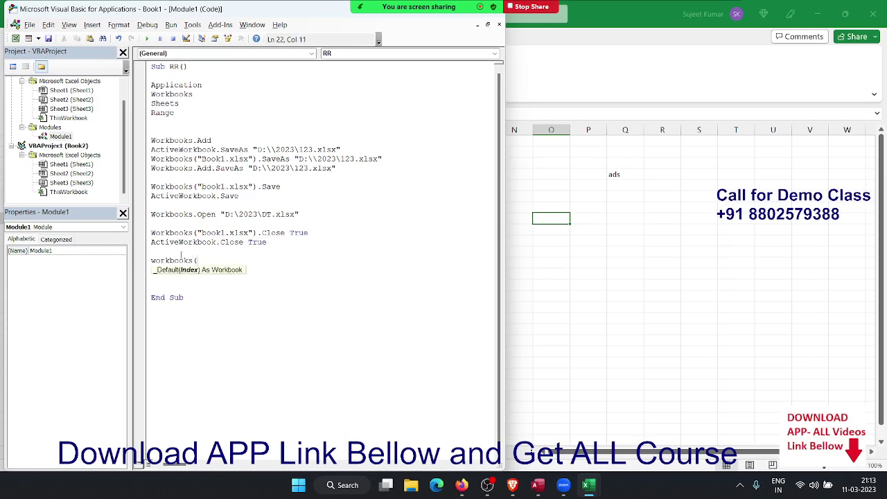
pyautogui.write('"Book')
pyautogui.write('2.xls')
pyautogui.write('x").')
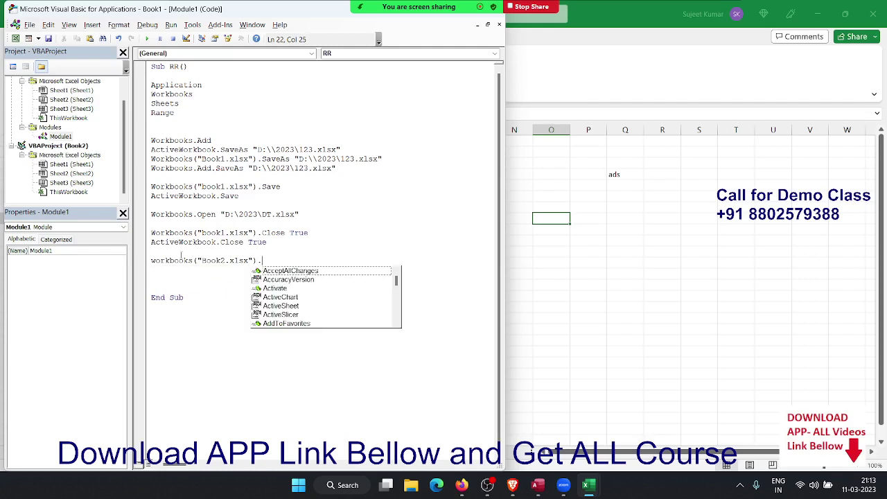
pyautogui.write('a')
pyautogui.press('Tab')
pyautogui.press('Return')
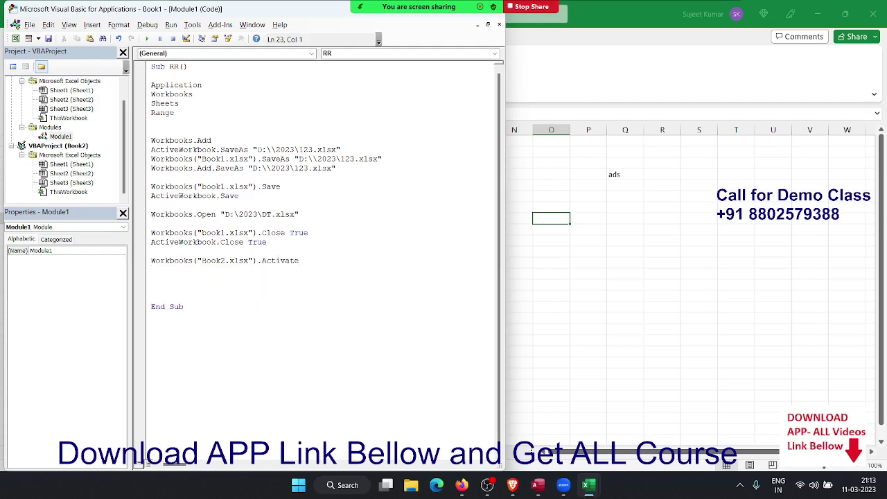
pyautogui.press('Return')
# - Add Windows("book2").Activate, then go to the Book1 worksheet
pyautogui.write('wi')
pyautogui.write('bd')
pyautogui.press('BackSpace')
pyautogui.press('BackSpace')
pyautogui.write('ndo')
pyautogui.write('ws')
pyautogui.write('("')
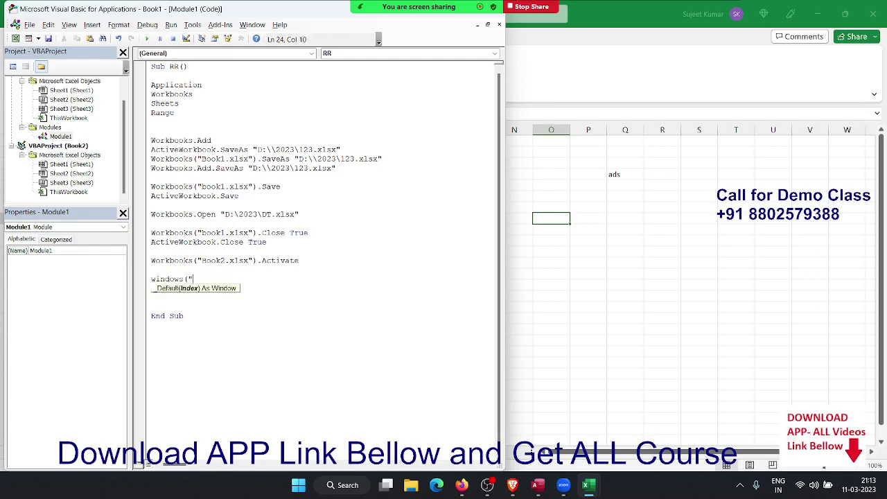
pyautogui.write('book2')
pyautogui.write('").')
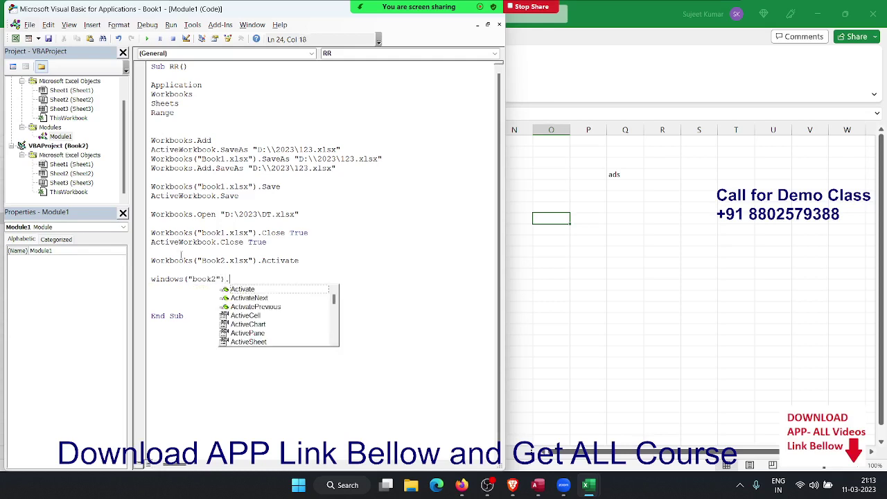
pyautogui.write('A')
pyautogui.press('Tab')
pyautogui.press('Return')
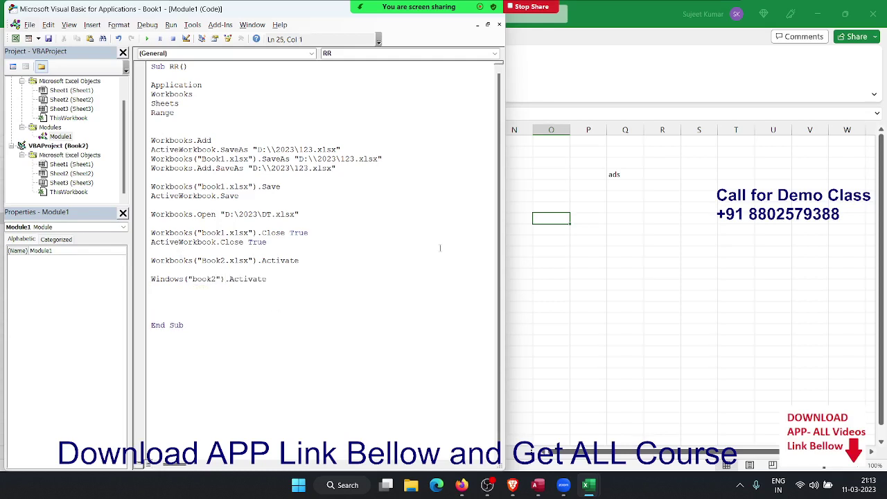
pyautogui.click(659, 229)
# - View the Switch Windows list showing Book2 and Book1, then close it
pyautogui.click(306, 38)
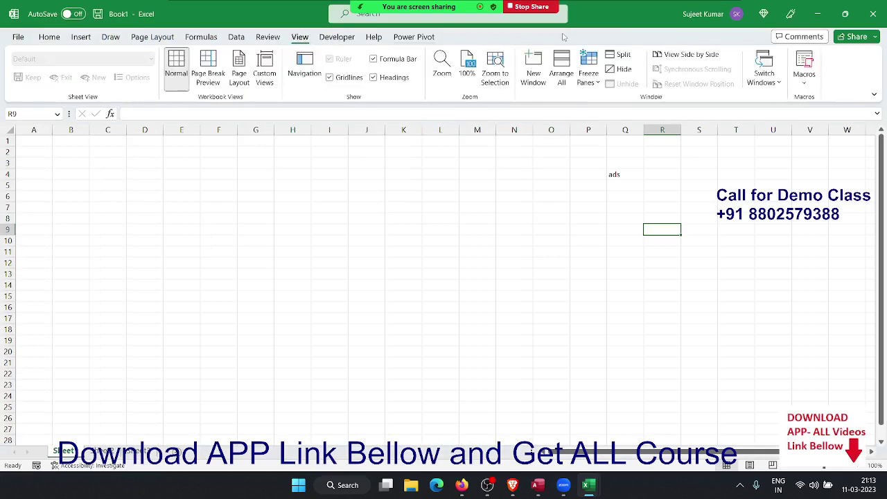
pyautogui.click(765, 75)
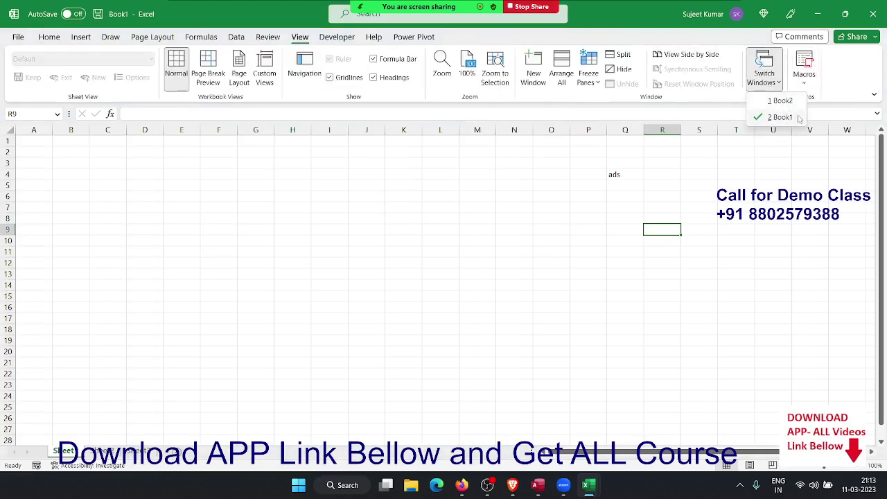
pyautogui.click(797, 118)
# - Return to the VBA editor and place the cursor on empty line 23
pyautogui.hotkey('alt', 'Tab')
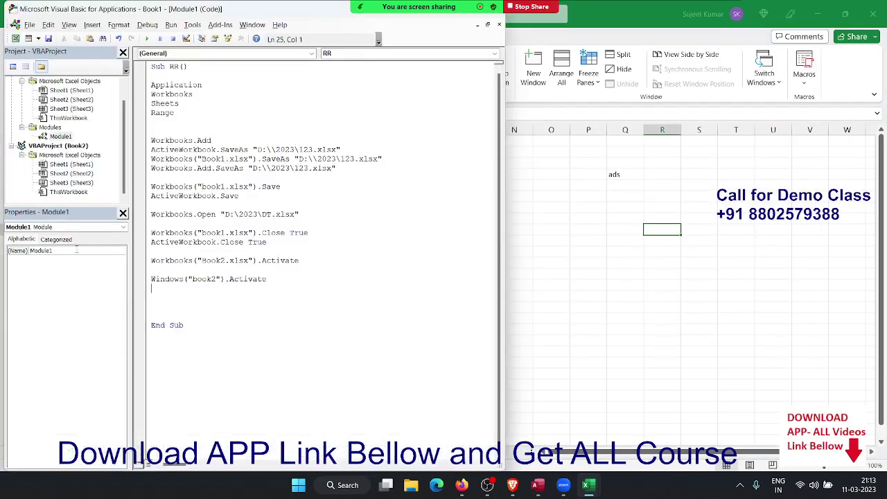
pyautogui.doubleClick(174, 260)
pyautogui.hotkey('alt', 'Tab')
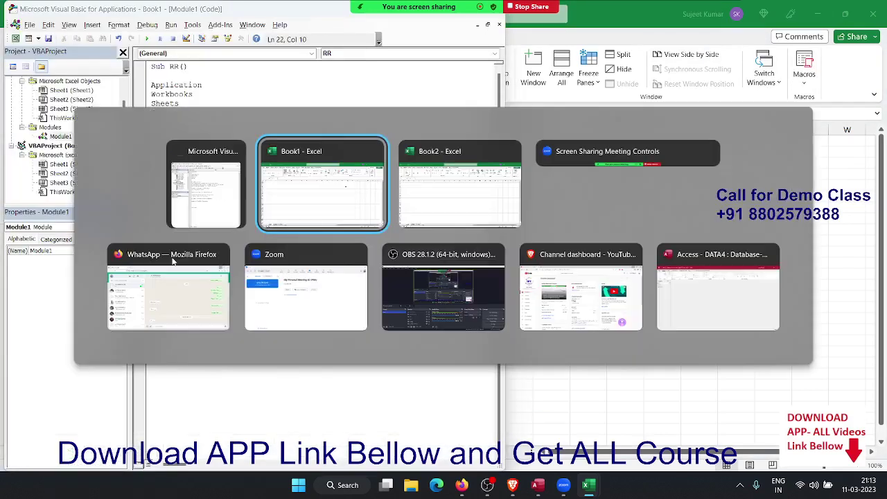
pyautogui.press('Tab')
pyautogui.press('Tab')
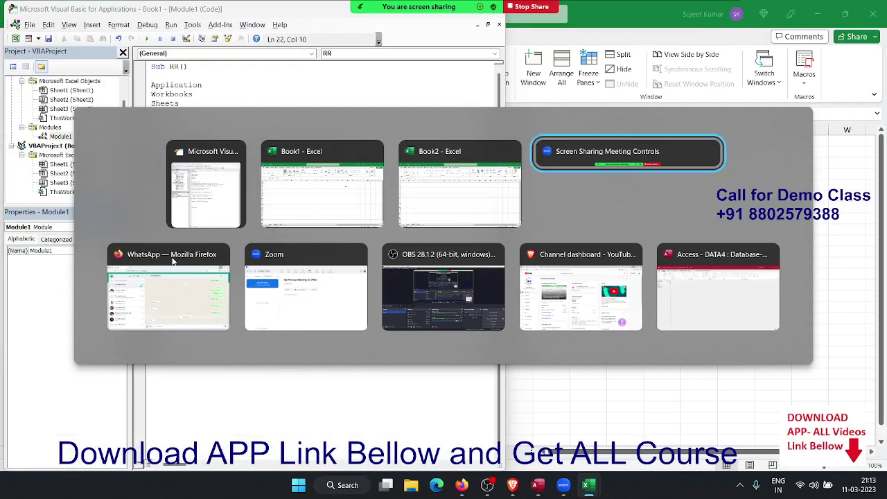
pyautogui.press('Tab')
pyautogui.press('Tab')
pyautogui.press('Tab')
pyautogui.press('Tab')
pyautogui.press('Tab')
pyautogui.press('Tab')
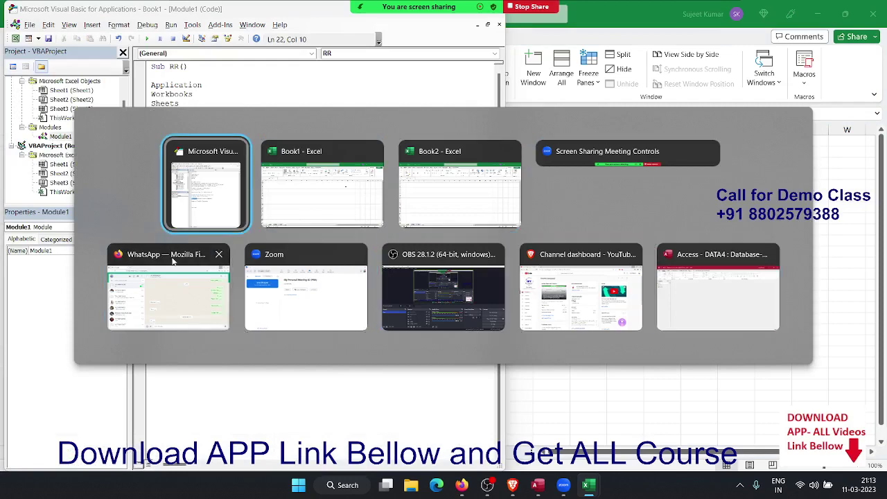
pyautogui.click(193, 270)
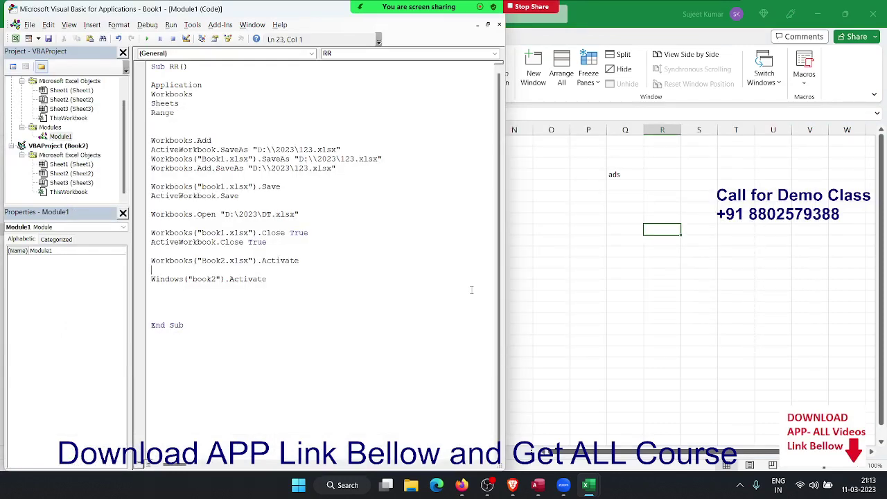
# - Remove the blank lines between the Save, Open, Close and Activate statements
pyautogui.press('Delete')
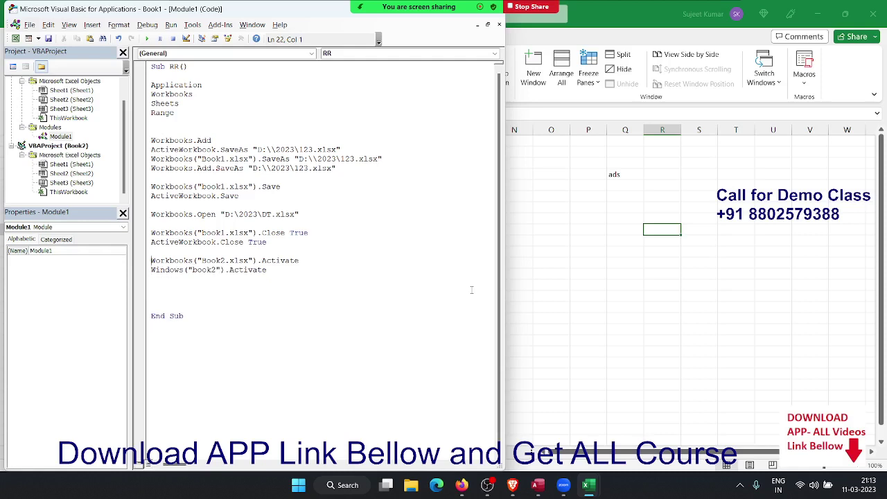
pyautogui.press('BackSpace')
pyautogui.press('Up')
pyautogui.press('Up')
pyautogui.press('BackSpace')
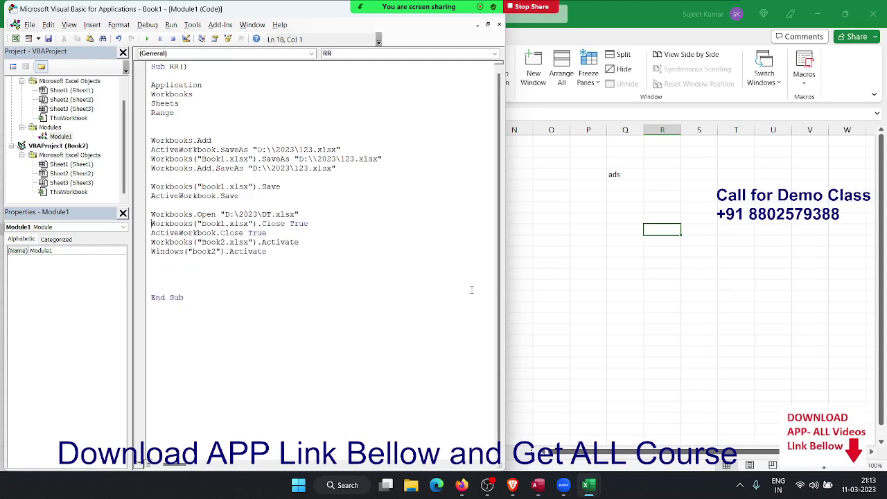
pyautogui.press('Up')
pyautogui.press('BackSpace')
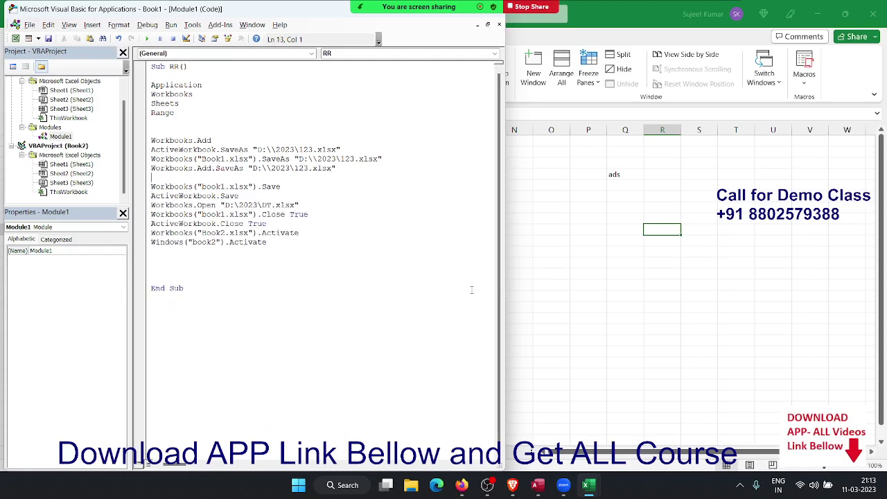
pyautogui.press('BackSpace')
pyautogui.press('Down')
pyautogui.press('Down')
pyautogui.press('Down')
pyautogui.press('Down')
pyautogui.press('Down')
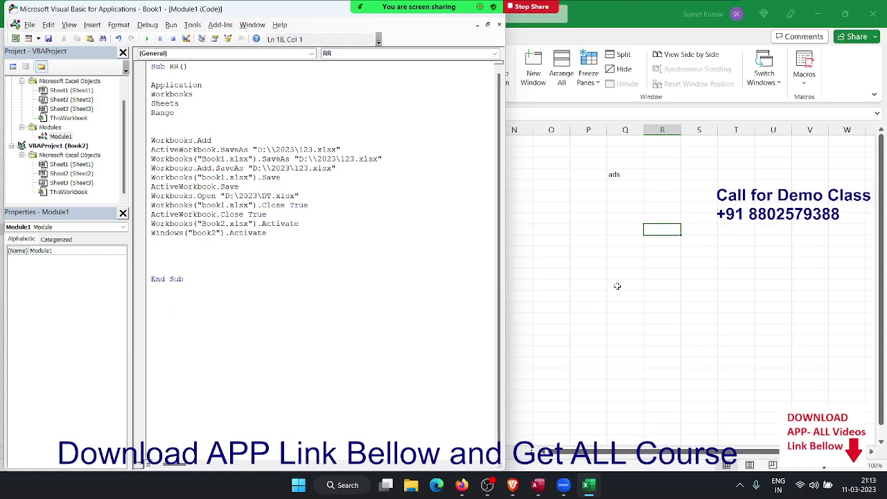
# - Check the open workbook windows in Excel and compare the Book2 references in the code
pyautogui.click(748, 123)
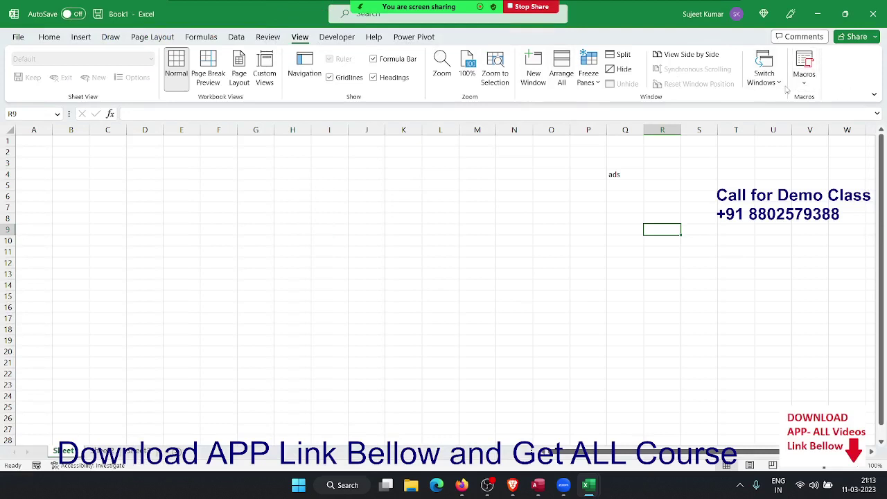
pyautogui.click(765, 76)
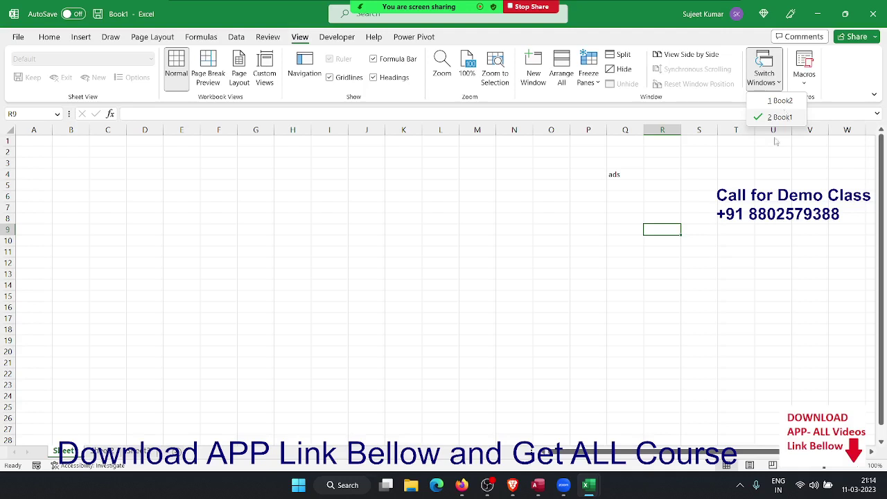
pyautogui.hotkey('alt', 'F11')
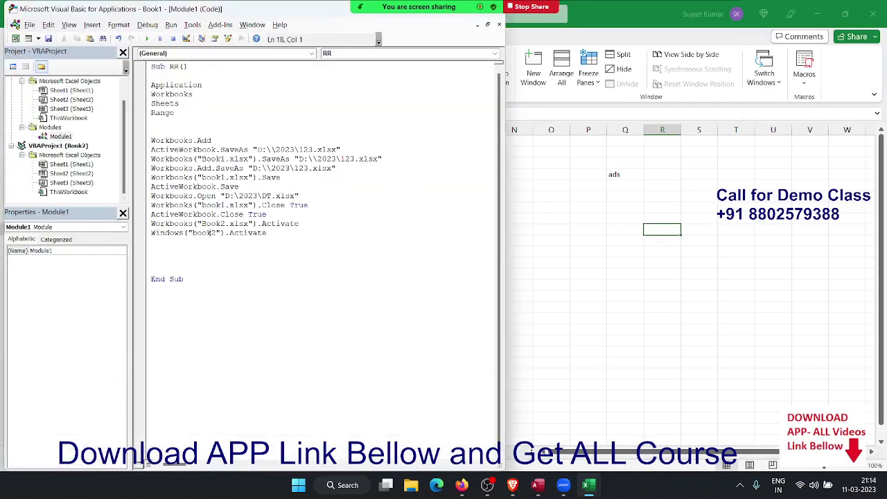
pyautogui.doubleClick(216, 224)
pyautogui.doubleClick(213, 233)
pyautogui.hotkey('alt', 'F11')
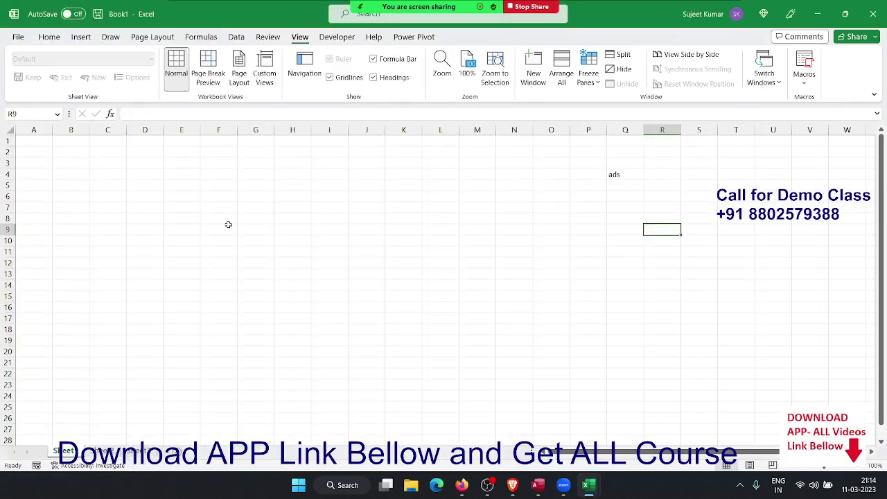
pyautogui.hotkey('alt', 'F11')
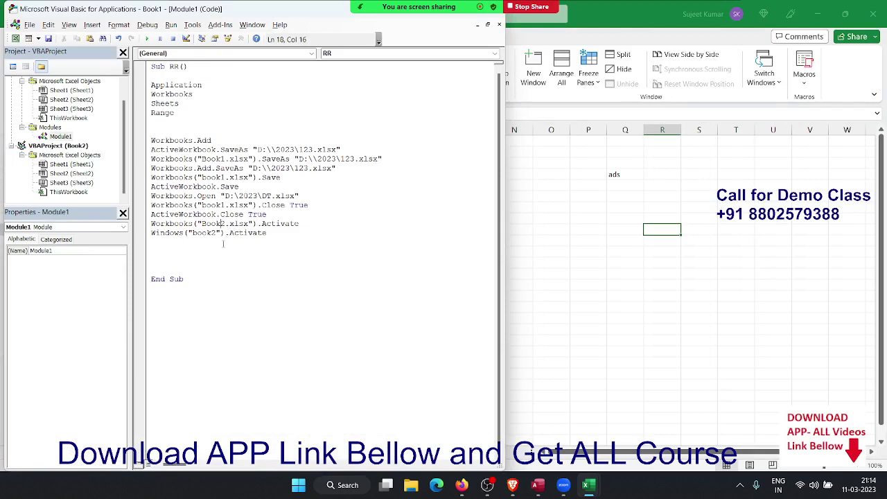
# - Adjust blank lines after Windows("book2").Activate and review the Close and Activate lines
pyautogui.click(224, 243)
pyautogui.press('Return')
pyautogui.press('Return')
pyautogui.click(152, 251)
pyautogui.write('a')
pyautogui.press('BackSpace')
pyautogui.press('BackSpace')
pyautogui.press('Up')
pyautogui.press('Up')
pyautogui.press('Up')
pyautogui.hotkey('shift', 'Down')
pyautogui.press('Down')
pyautogui.hotkey('shift', 'Down')
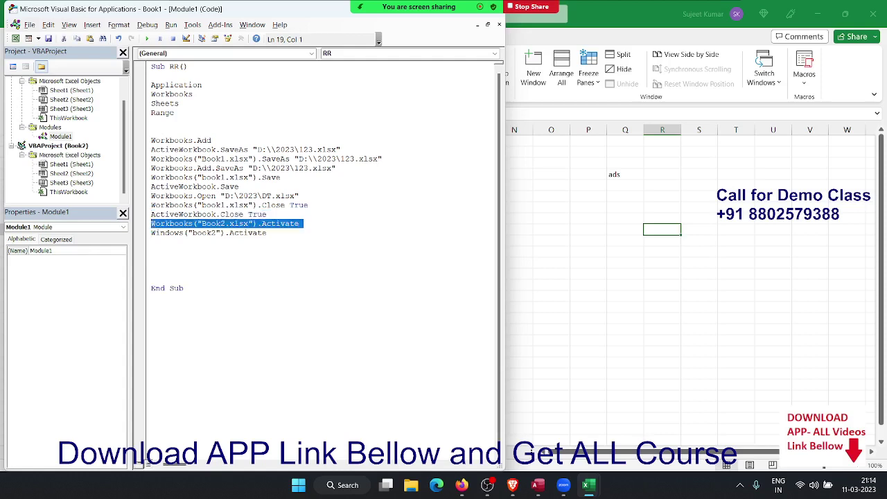
pyautogui.click(152, 214)
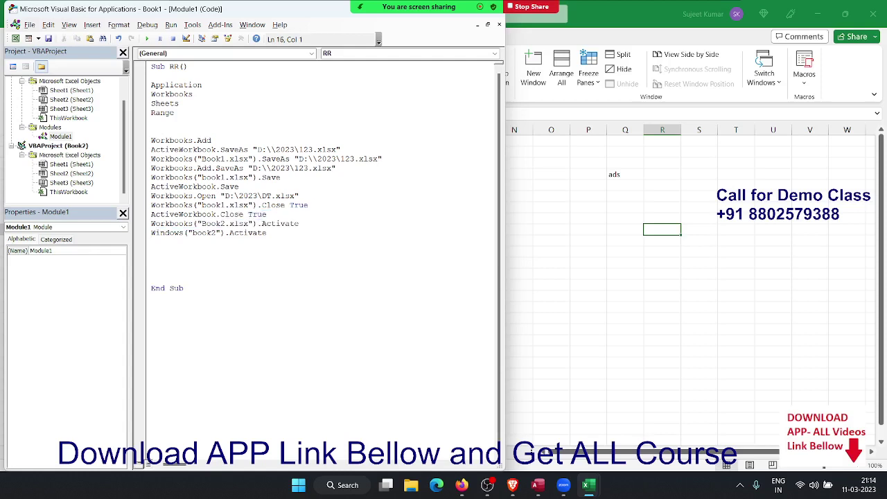
# - Open a new line above End Sub and begin typing activeworkbook.pro
pyautogui.press('Down')
pyautogui.press('Down')
pyautogui.press('Down')
pyautogui.press('Return')
pyautogui.write('active')
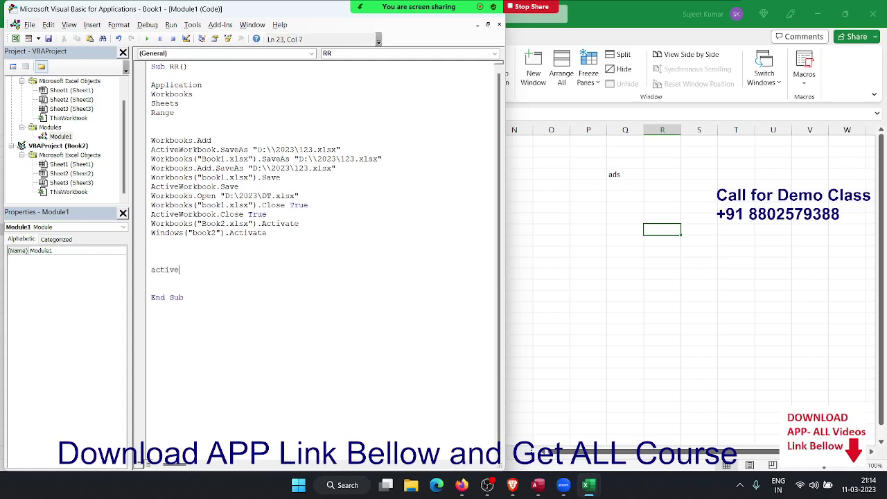
pyautogui.write('workboo')
pyautogui.write('k.pro')
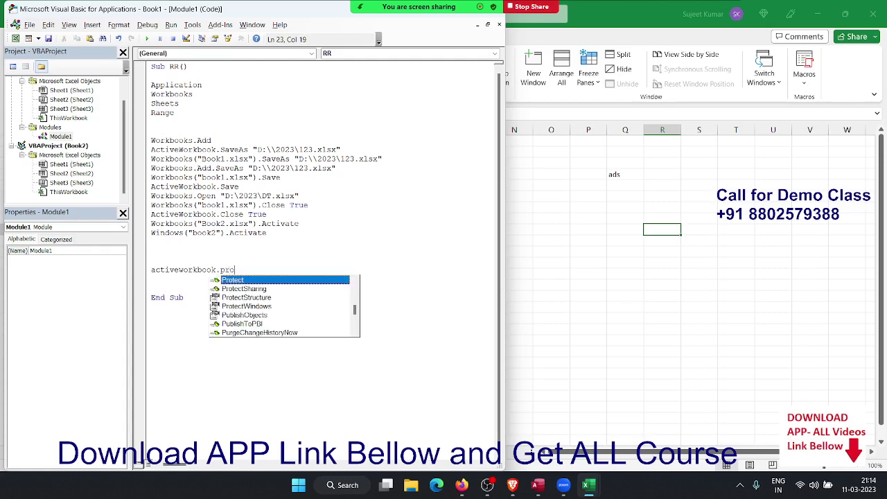
# - Complete ActiveWorkbook.Protect with a password argument, then switch to the Excel workbook
pyautogui.press('Tab')
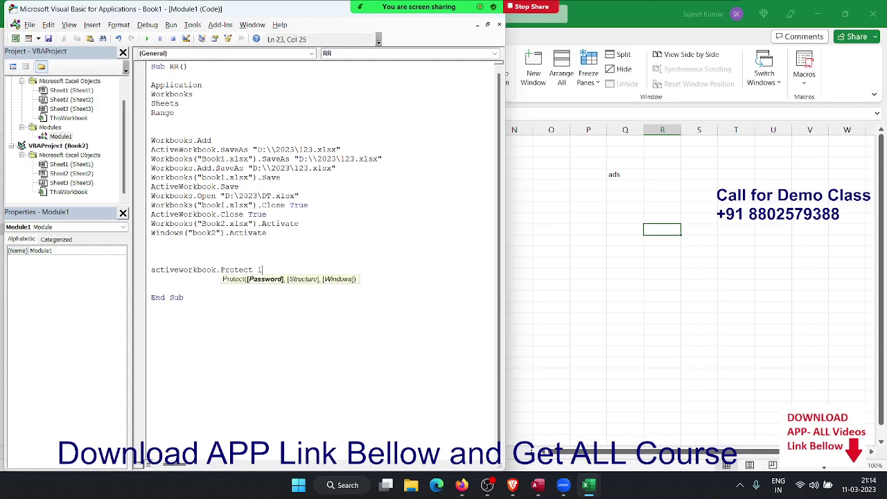
pyautogui.press('Return')
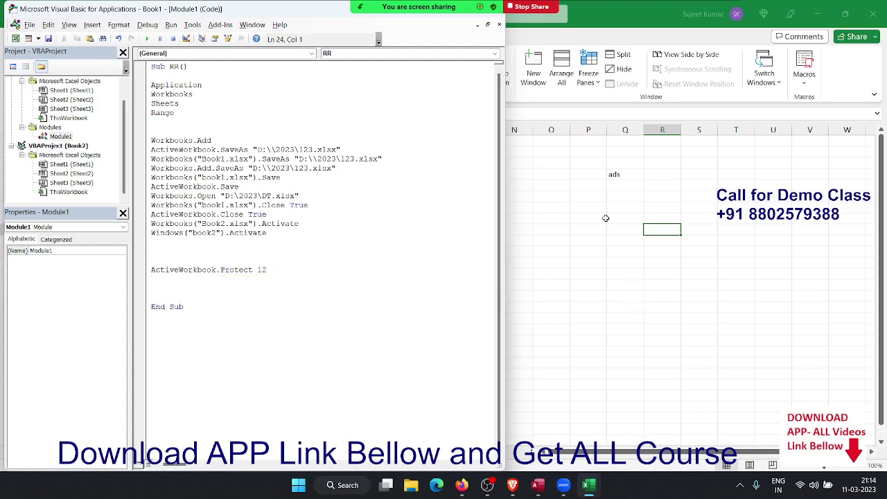
pyautogui.click(606, 217)
# - Inspect the Review tab's Protect Workbook dialog, cancel it, and add a blank line after Protect
pyautogui.click(276, 38)
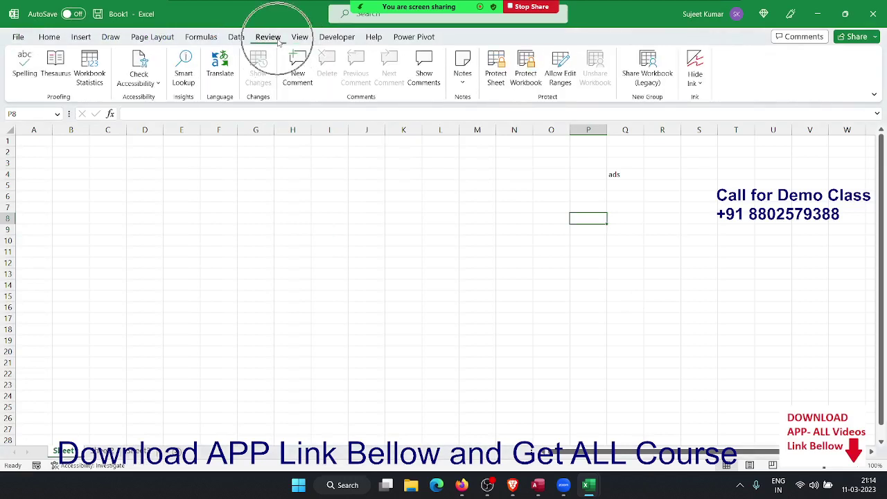
pyautogui.click(537, 83)
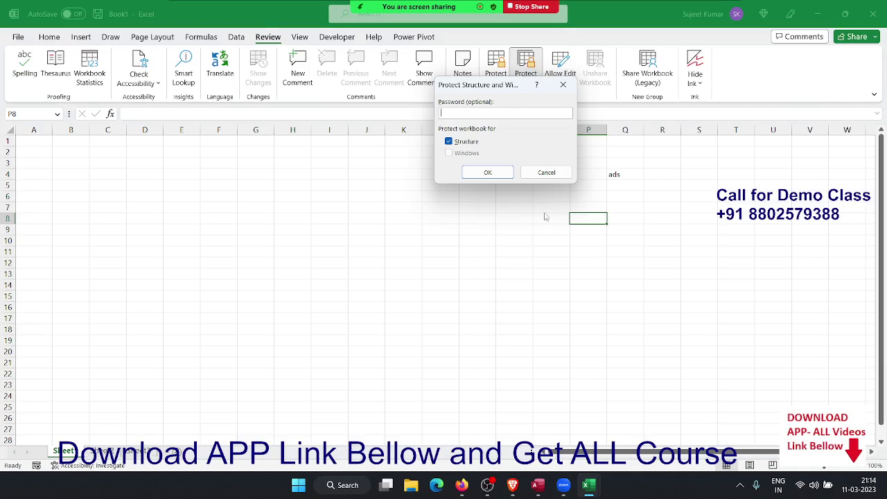
pyautogui.click(547, 173)
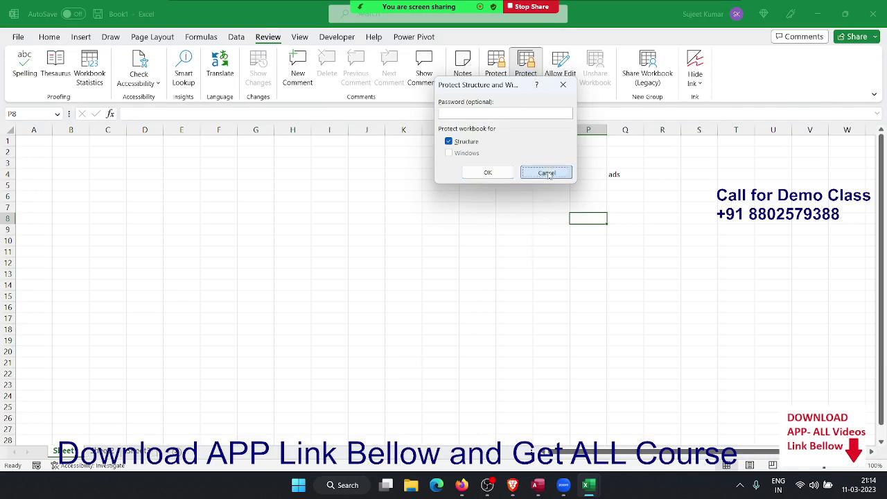
pyautogui.hotkey('alt', 'F11')
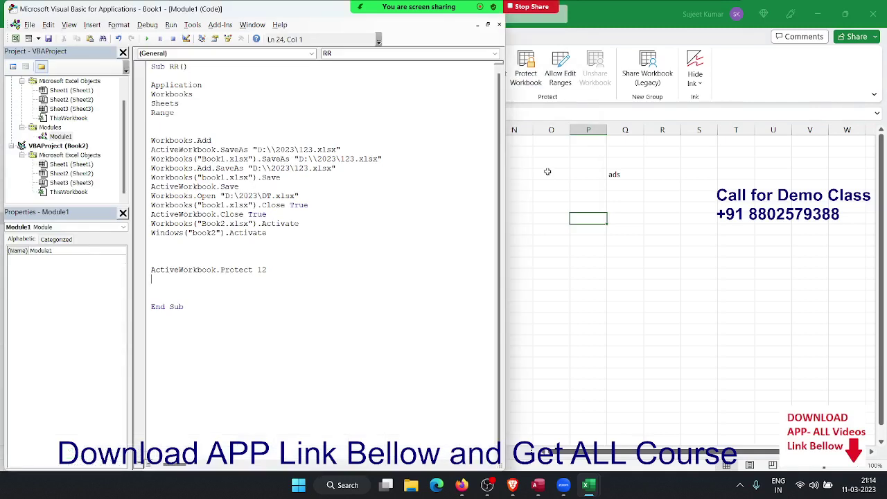
pyautogui.press('Return')
# - Append a skipped FileFormat, an open password, a write-reservation password and ReadOnlyRecommended True to ActiveWorkbook.SaveAs
pyautogui.click(345, 149)
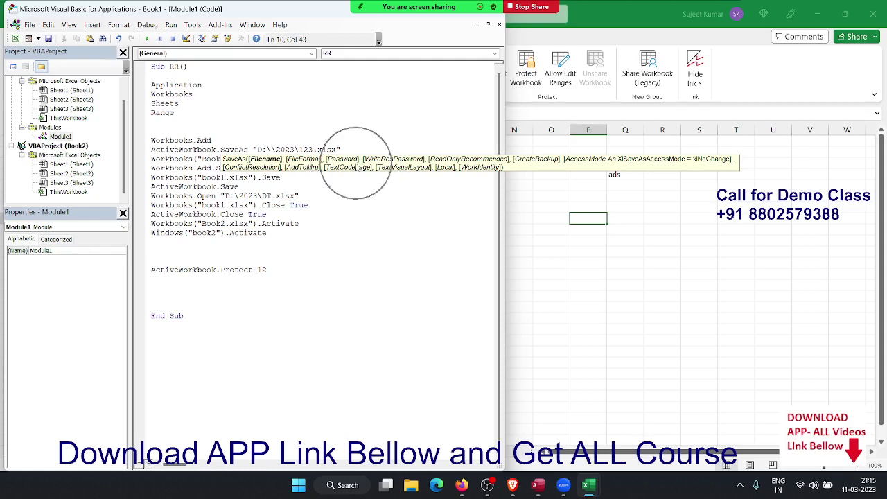
pyautogui.write(',')
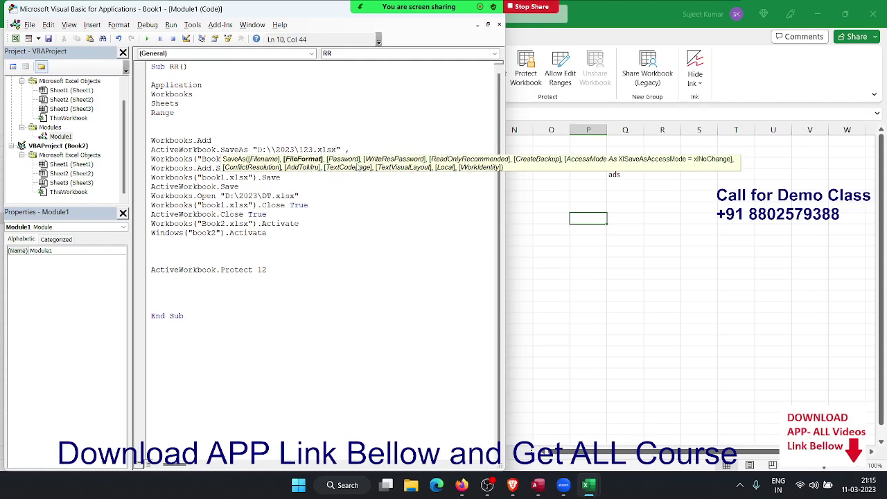
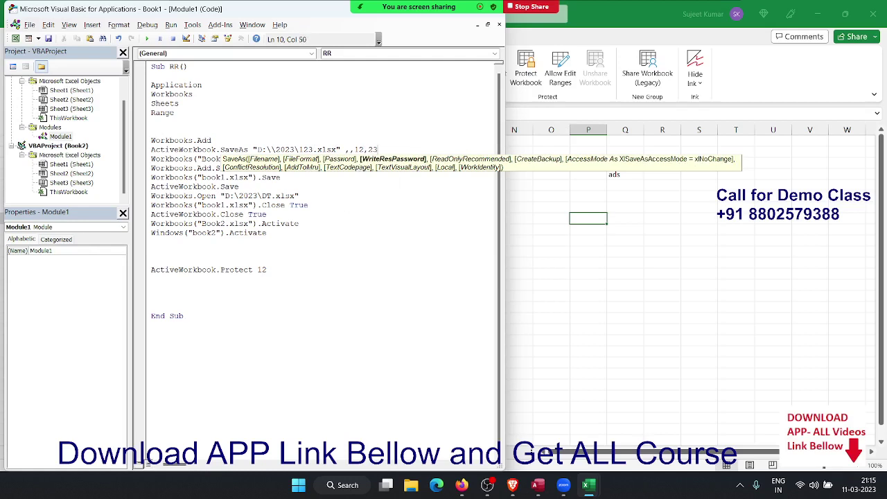
pyautogui.write(',t')
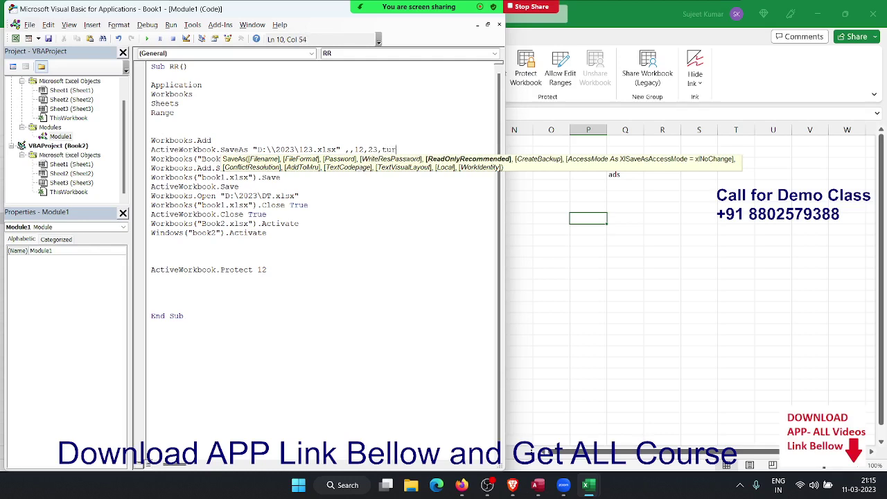
pyautogui.write('ur')
pyautogui.press('BackSpace')
pyautogui.press('BackSpace')
pyautogui.write('rue')
pyautogui.click(396, 183)
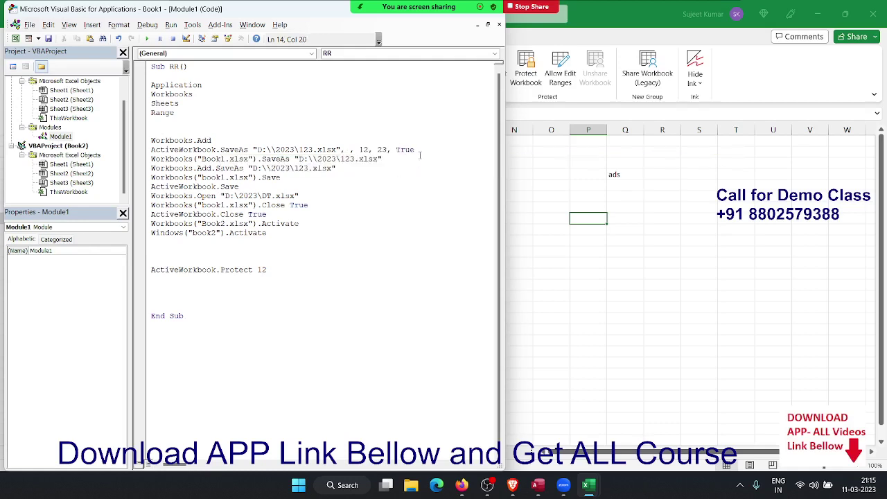
pyautogui.moveTo(415, 150)
pyautogui.mouseDown()
pyautogui.moveTo(188, 141)
pyautogui.moveTo(150, 150)
pyautogui.mouseUp()
# - Add an ActiveWorkbook.Password line below Protect with a quoted text password, then return to Excel
pyautogui.click(206, 291)
pyautogui.write('ac')
pyautogui.write('tivewo')
pyautogui.write('rkbook')
pyautogui.write('.pas')
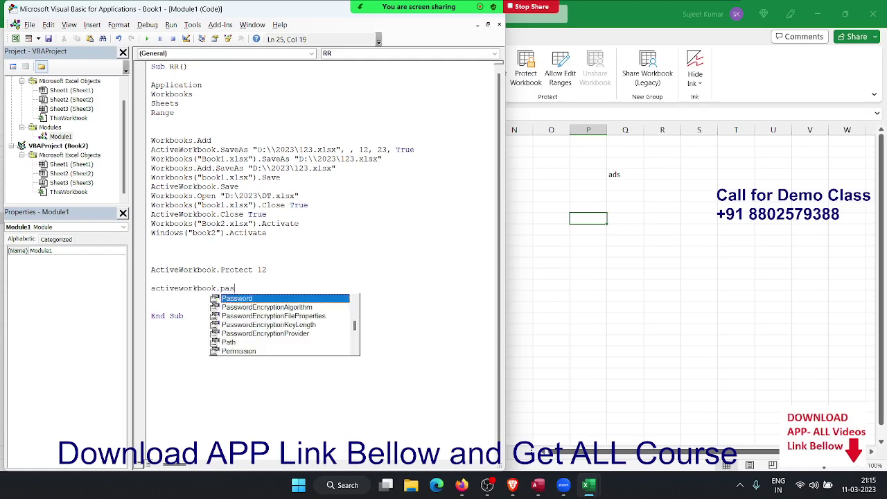
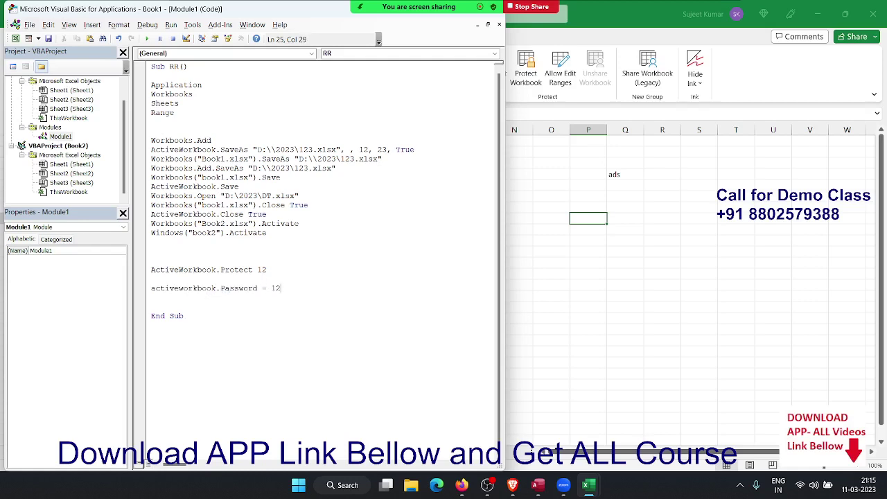
pyautogui.press('Return')
pyautogui.doubleClick(290, 289)
pyautogui.write('"')
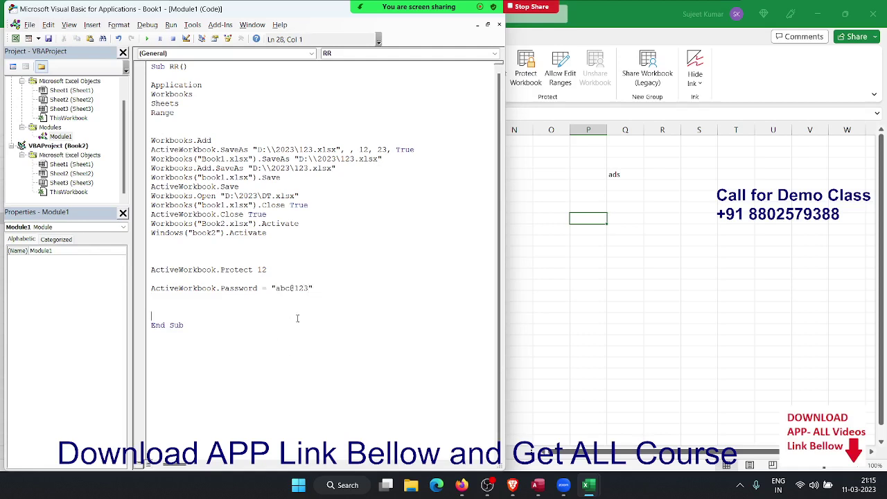
pyautogui.click(639, 262)
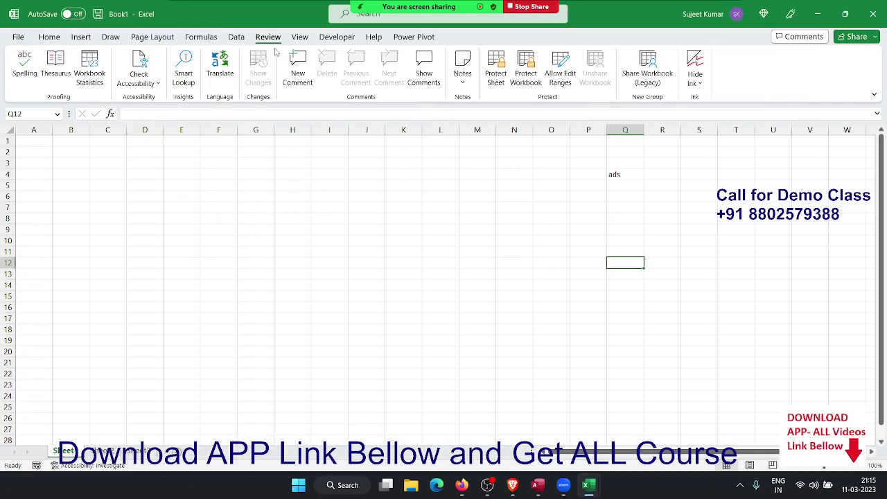
# - Glance at Excel Options from the File backstage, then go to the workbook's Info page
pyautogui.click(18, 37)
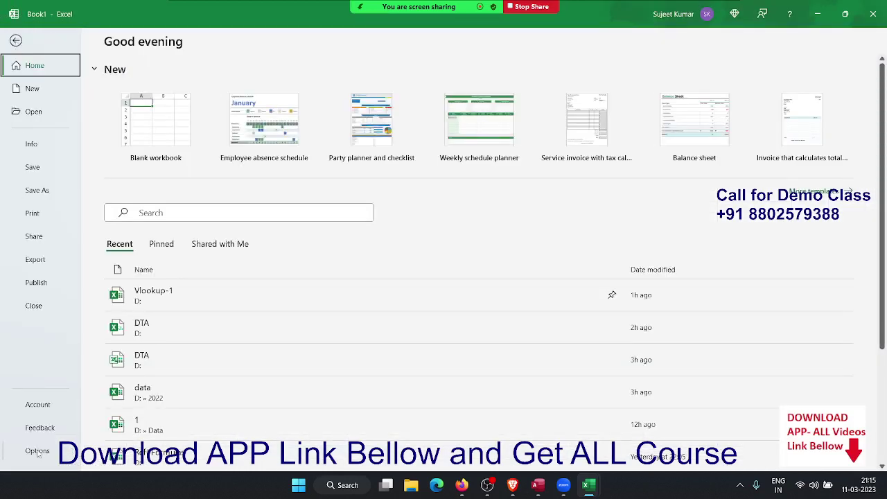
pyautogui.click(38, 452)
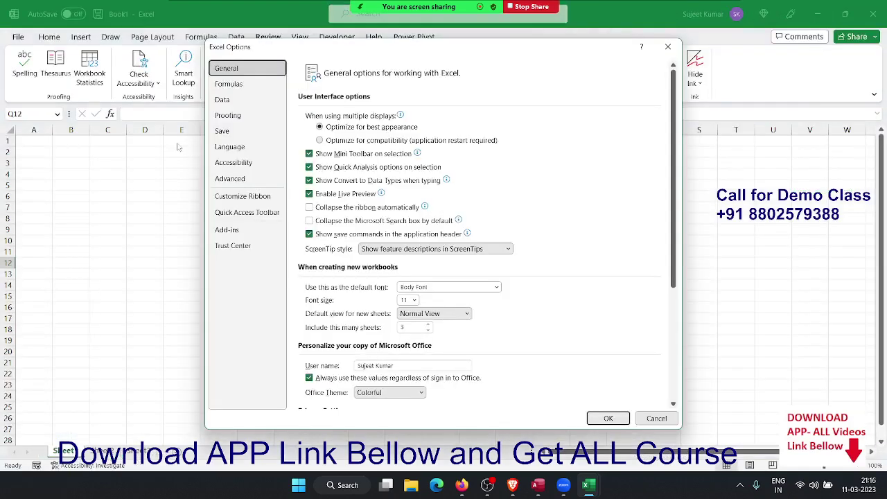
pyautogui.press('Escape')
pyautogui.click(18, 38)
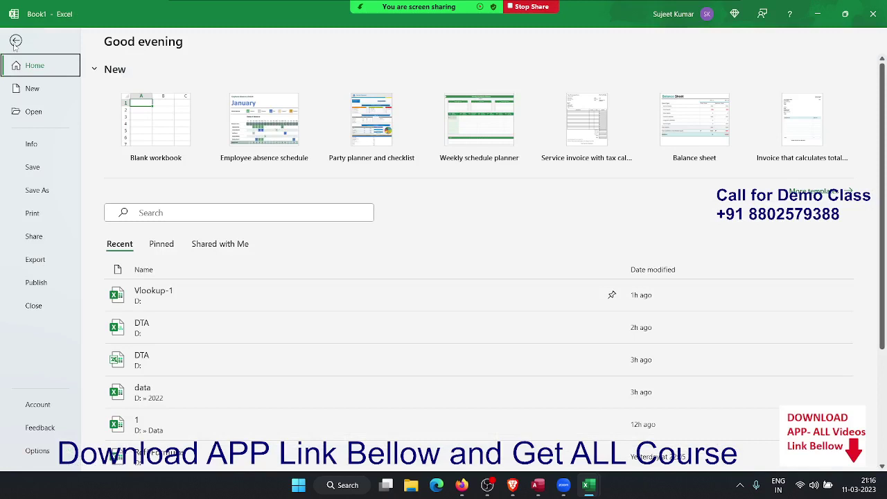
pyautogui.click(31, 146)
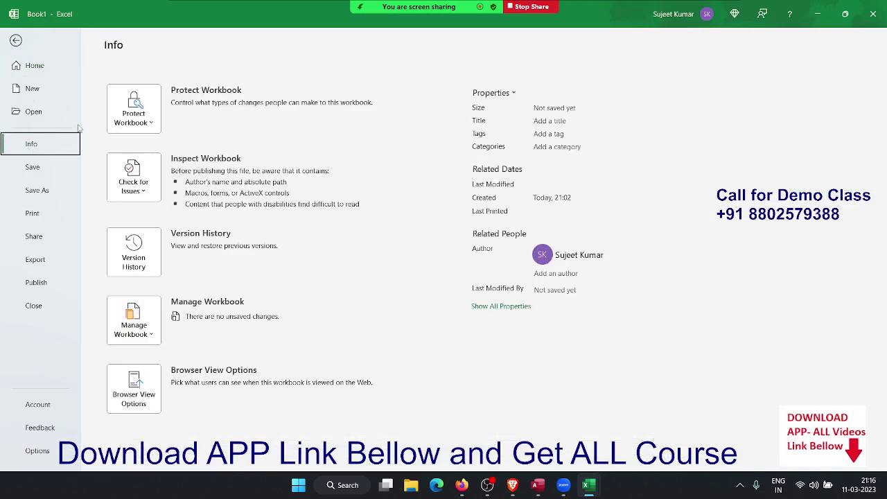
# - Cancel the Encrypt with Password prompt unused and return to the VBA editor with Alt+F11
pyautogui.click(140, 129)
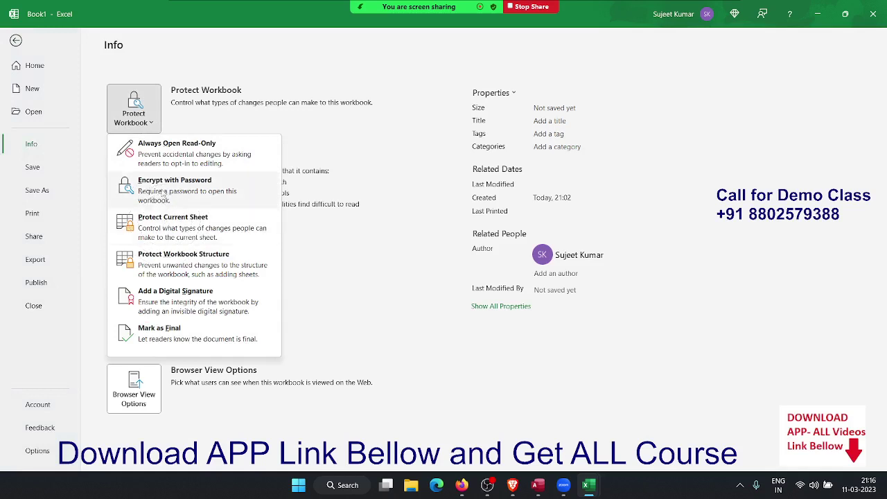
pyautogui.click(163, 192)
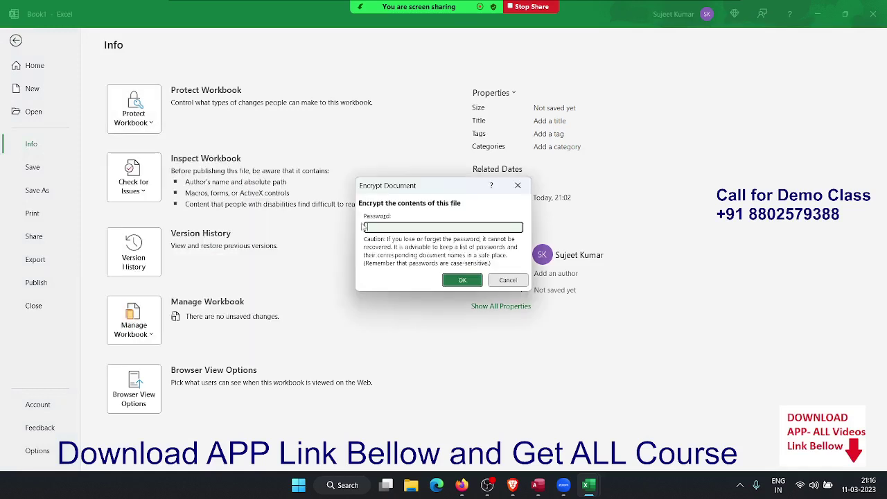
pyautogui.click(363, 227)
pyautogui.click(508, 284)
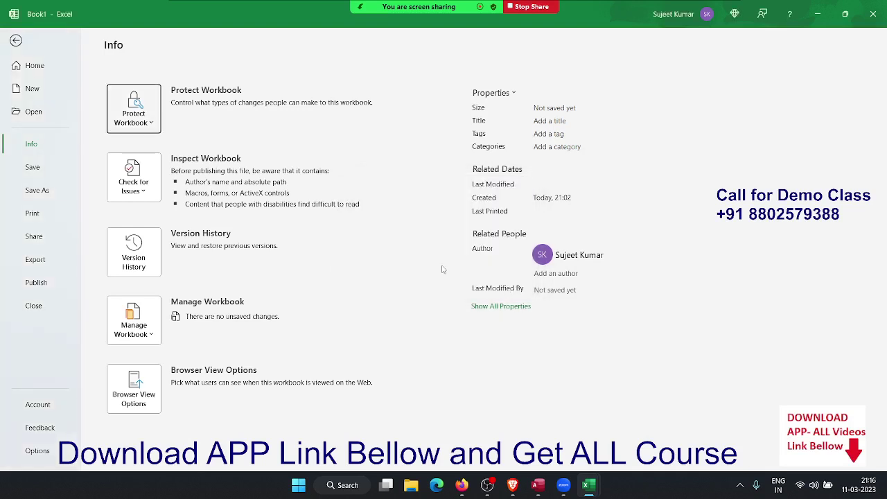
pyautogui.press('Escape')
pyautogui.hotkey('alt', 'F11')
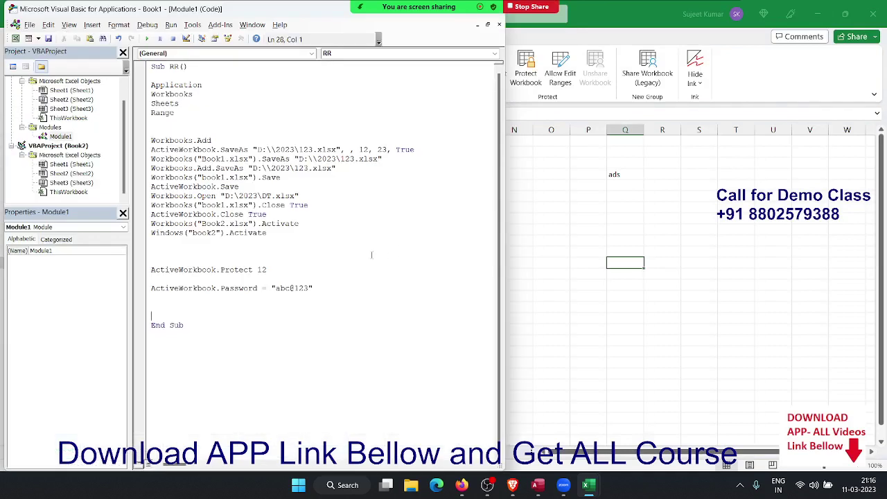
# - Remove the blank line above the Password statement and add an empty line below it
pyautogui.doubleClick(262, 270)
pyautogui.click(278, 307)
pyautogui.press('BackSpace')
pyautogui.press('Down')
pyautogui.press('End')
pyautogui.press('Return')
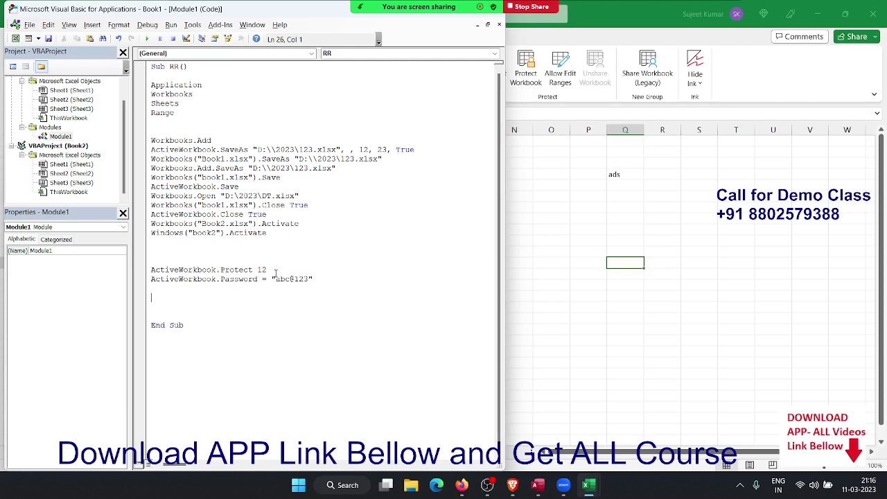
pyautogui.moveTo(275, 273); pyautogui.dragTo(137, 129)
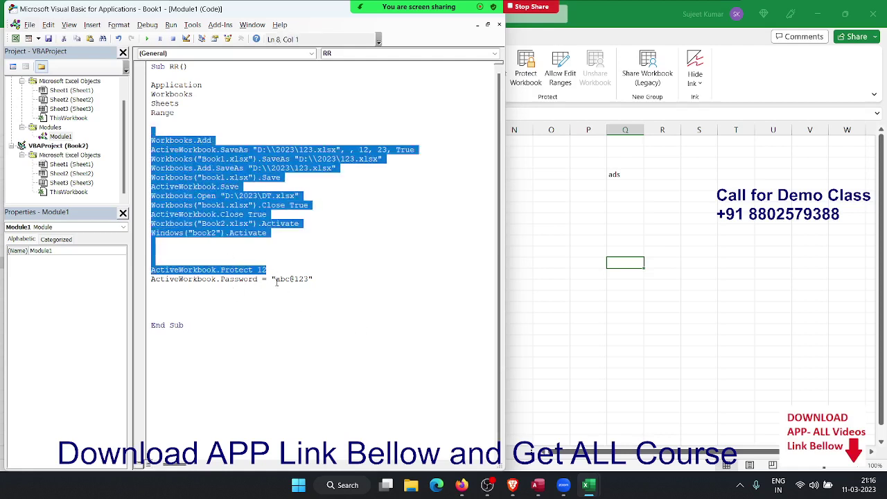
pyautogui.click(176, 287)
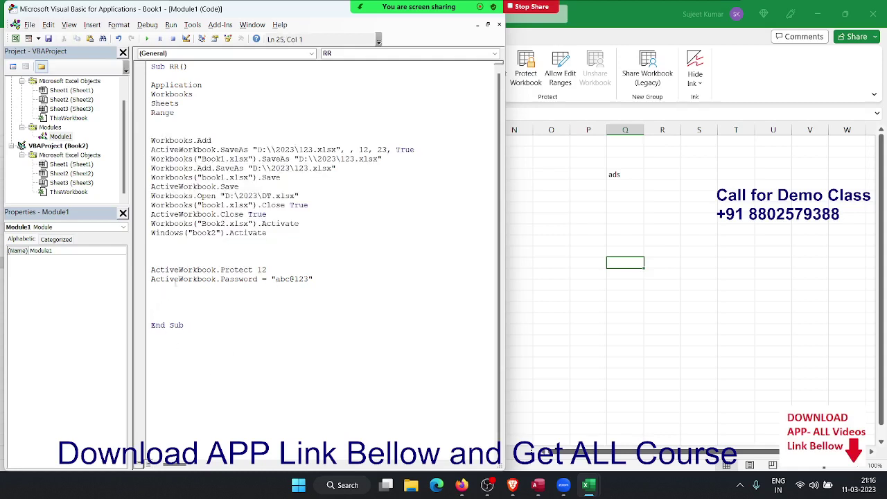
pyautogui.doubleClick(175, 281)
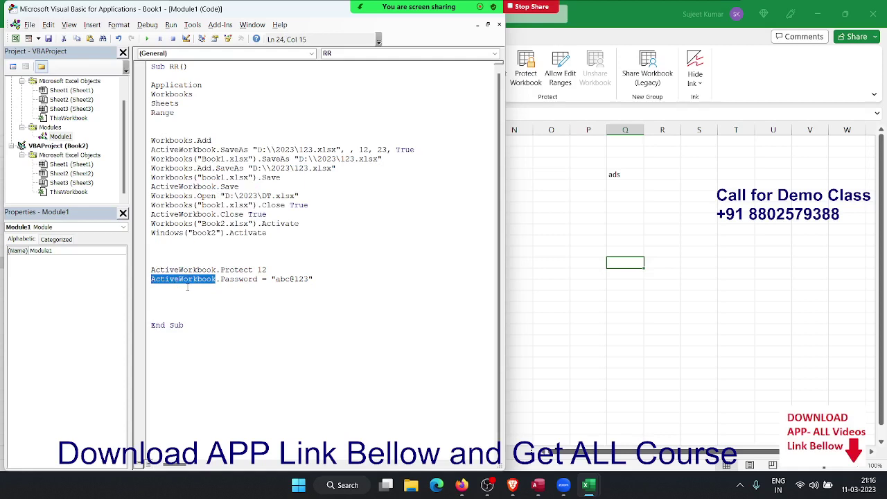
pyautogui.doubleClick(231, 278)
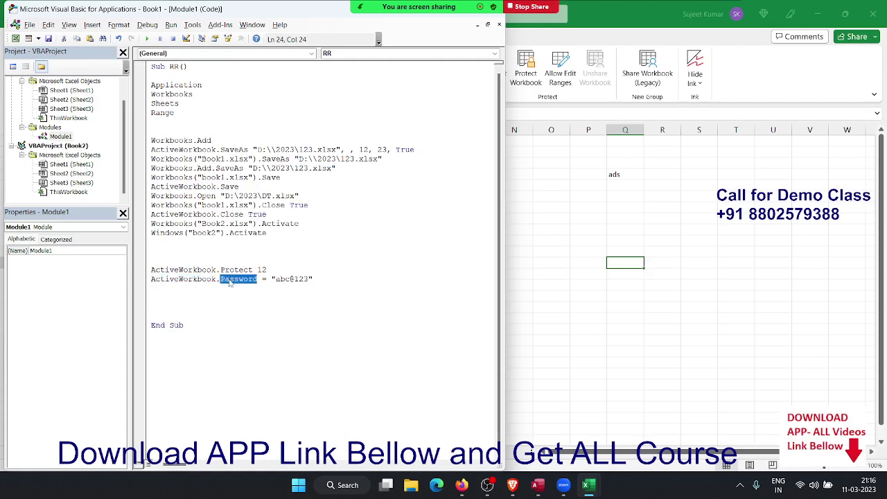
pyautogui.doubleClick(172, 280)
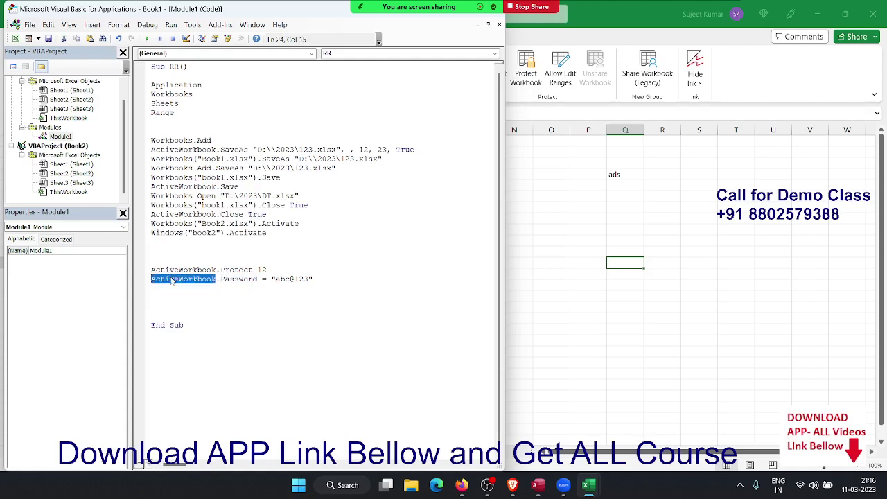
pyautogui.click(240, 287)
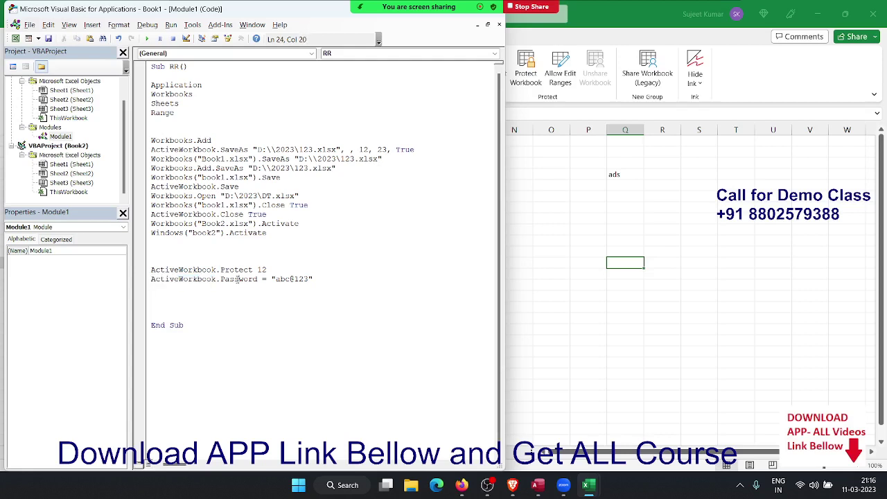
pyautogui.doubleClick(238, 280)
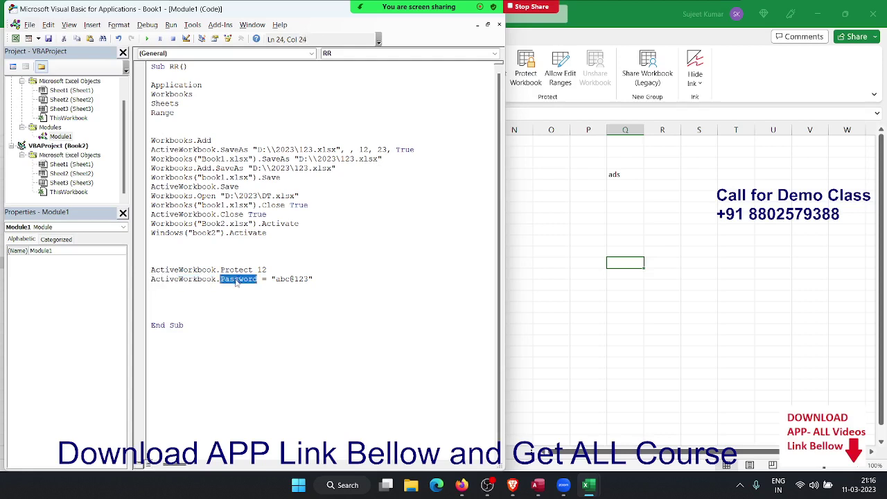
pyautogui.click(185, 248)
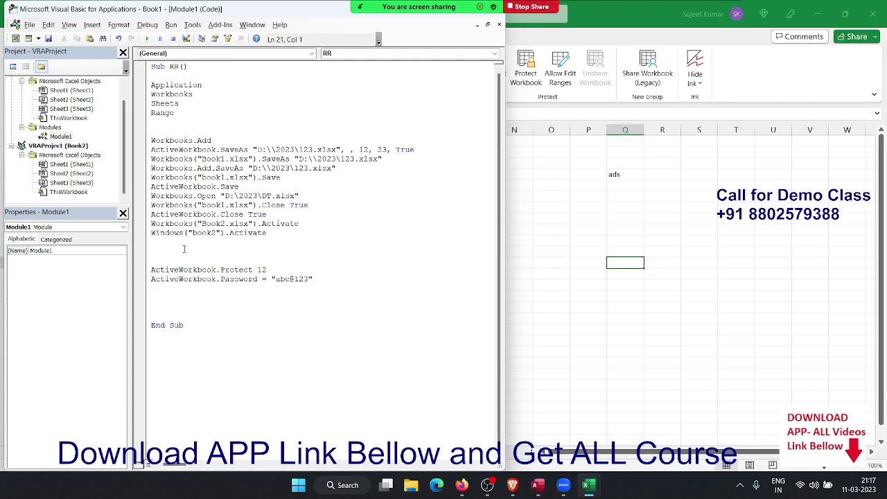
pyautogui.press('Up')
pyautogui.press('Delete')
pyautogui.press('Delete')
pyautogui.press('Delete')
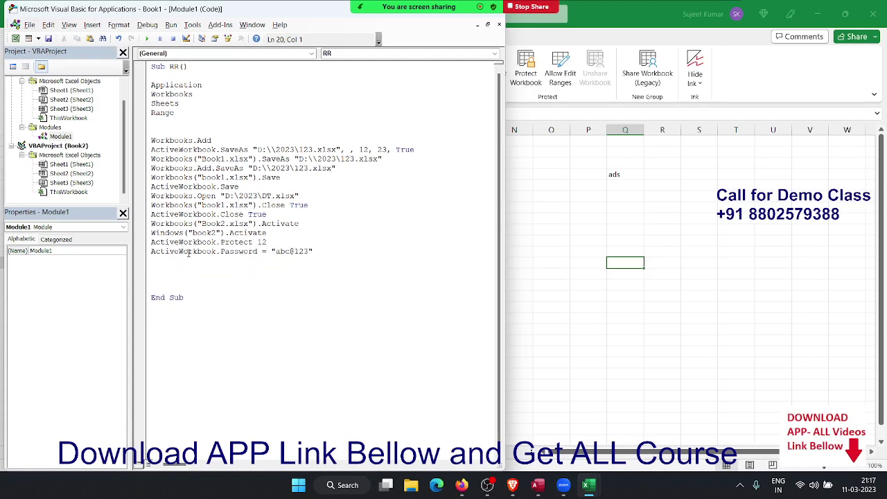
pyautogui.click(252, 242)
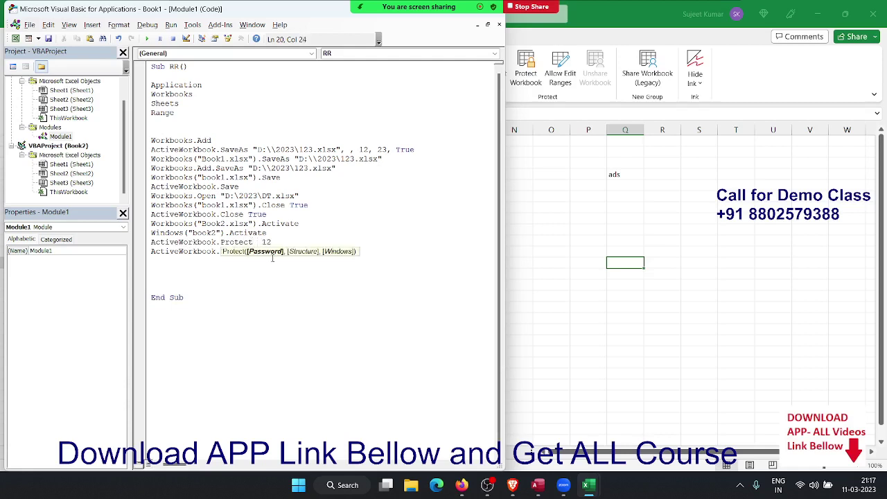
pyautogui.press('Down')
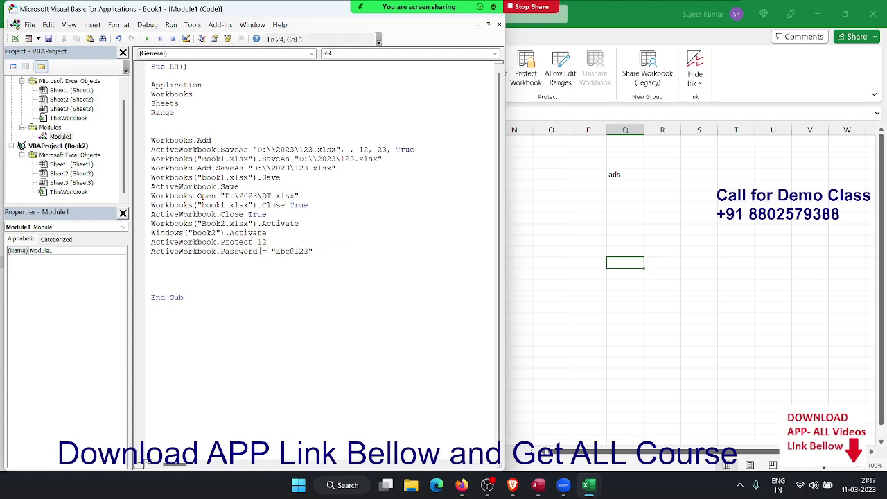
pyautogui.click(244, 271)
pyautogui.click(253, 242)
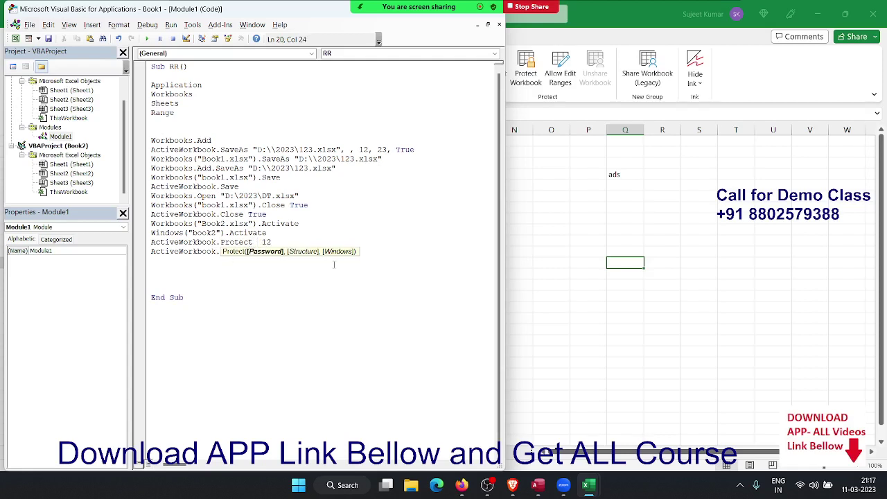
pyautogui.press('Escape')
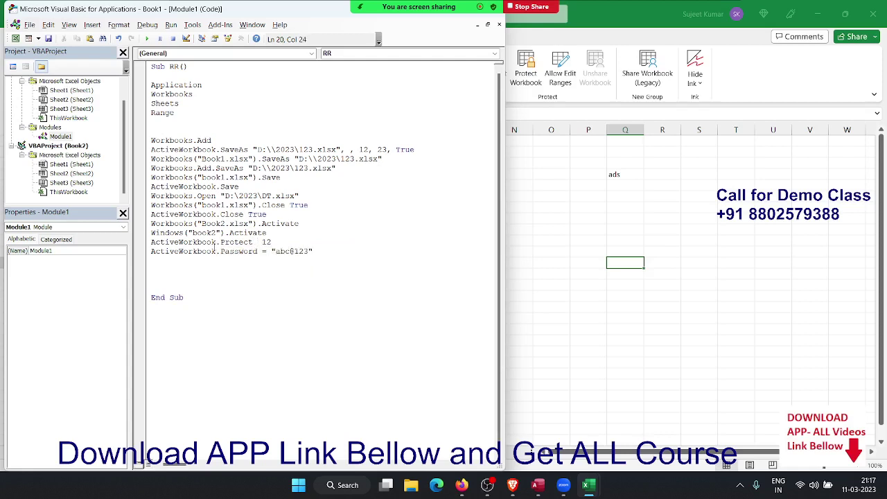
pyautogui.click(217, 242)
pyautogui.write('.p')
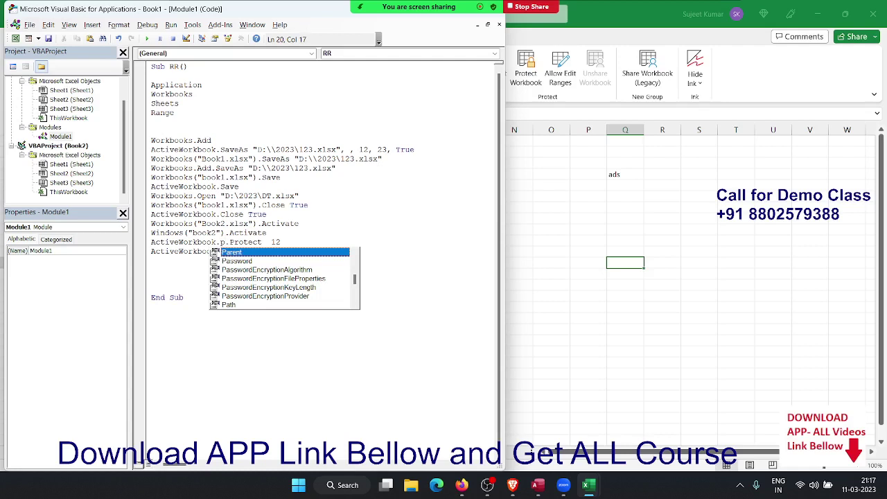
pyautogui.write('r')
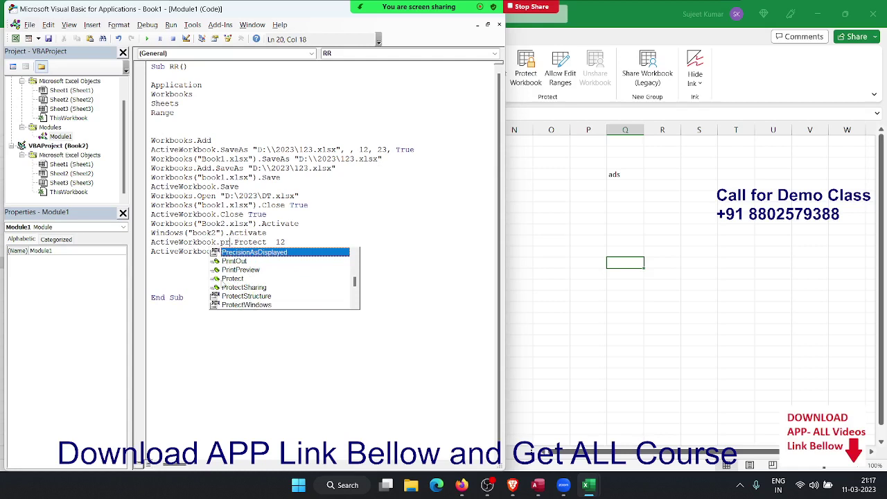
pyautogui.press('BackSpace')
pyautogui.press('BackSpace')
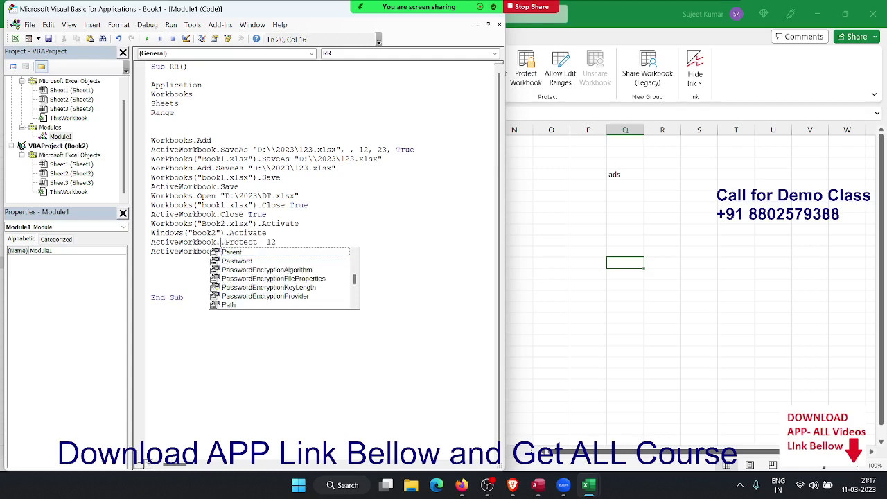
pyautogui.press('BackSpace')
pyautogui.click(222, 281)
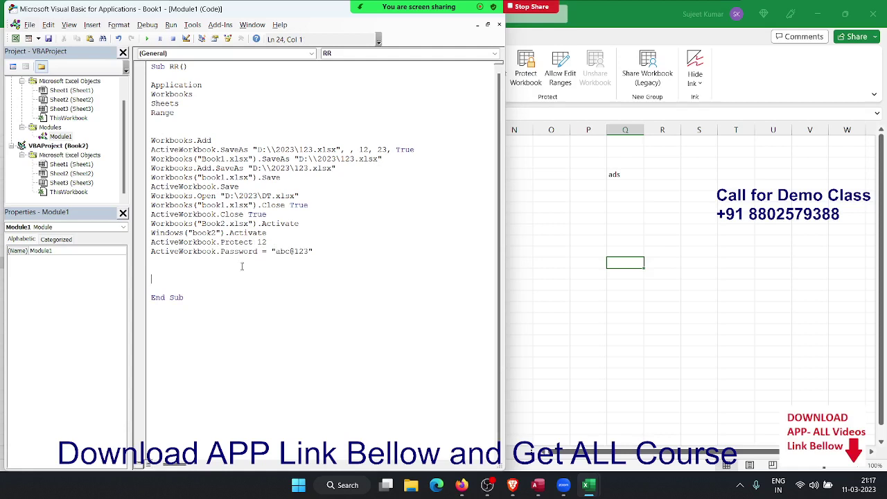
# - Point out the Password property and its assignment on the Password line
pyautogui.doubleClick(259, 253)
pyautogui.doubleClick(263, 252)
pyautogui.click(255, 268)
pyautogui.doubleClick(242, 252)
# - Add the line f = ActiveWorkbook.Name below the Password statement
pyautogui.click(201, 277)
pyautogui.write('f=')
pyautogui.write('ac')
pyautogui.write('t')
pyautogui.write('ivewor')
pyautogui.write('kbooks')
pyautogui.press('BackSpace')
pyautogui.write('.')
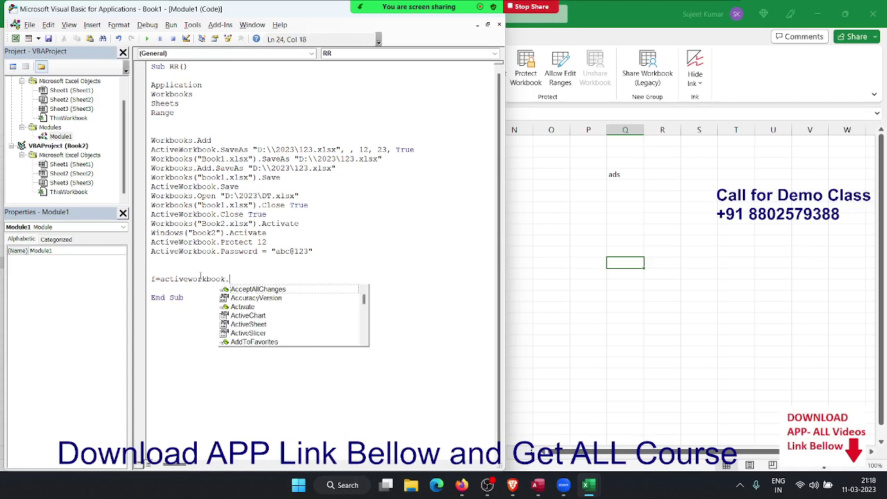
pyautogui.write('na')
pyautogui.press('Return')
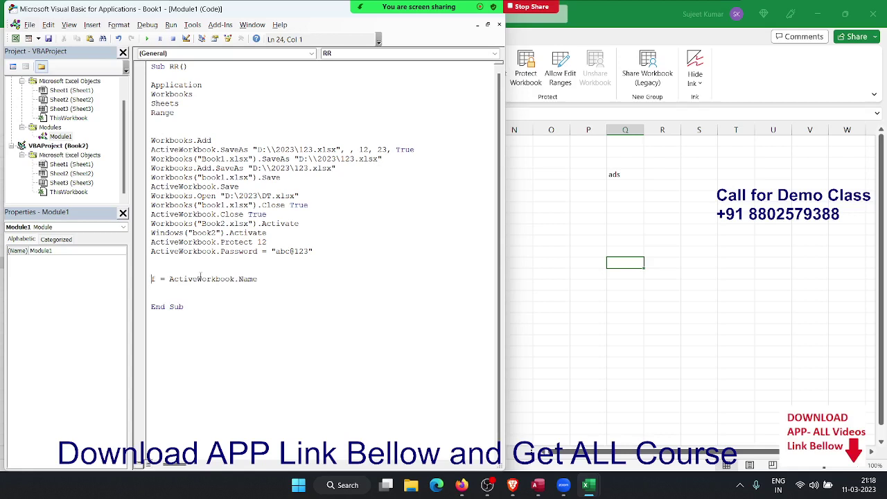
pyautogui.hotkey('shift', 'Down')
pyautogui.press('Right')
# - Add fn = ActiveWorkbook.Path, correcting the misspelled avtiveworkbook
pyautogui.write('f')
pyautogui.write('n=')
pyautogui.write('avti')
pyautogui.write('vewor')
pyautogui.write('kbook.')
pyautogui.write('pa')
pyautogui.write('s')
pyautogui.press('BackSpace')
pyautogui.write('t')
pyautogui.write('h')
pyautogui.press('Return')
pyautogui.click(183, 288)
pyautogui.press('BackSpace')
pyautogui.write('c')
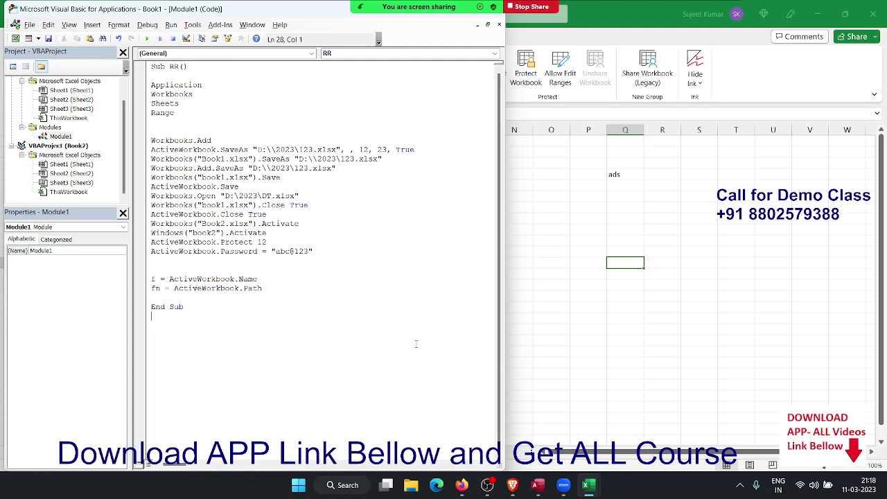
# - Add fl = ActiveWorkbook.FullName below the Path line in RR, correcting the misspelled workbook
pyautogui.press('Up')
pyautogui.press('Up')
pyautogui.press('Return')
pyautogui.press('Return')
pyautogui.press('Return')
pyautogui.press('Return')
pyautogui.press('Up')
pyautogui.press('Up')
pyautogui.press('Up')
pyautogui.press('Up')
pyautogui.write('fl')
pyautogui.write('=activew')
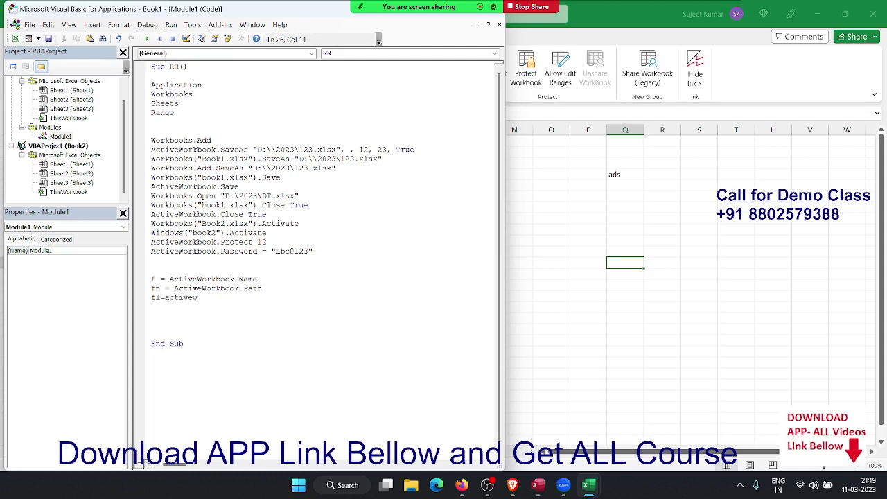
pyautogui.write('orknbppk')
pyautogui.write('.')
pyautogui.write('fu')
pyautogui.write('ll')
pyautogui.write('Name')
pyautogui.press('Return')
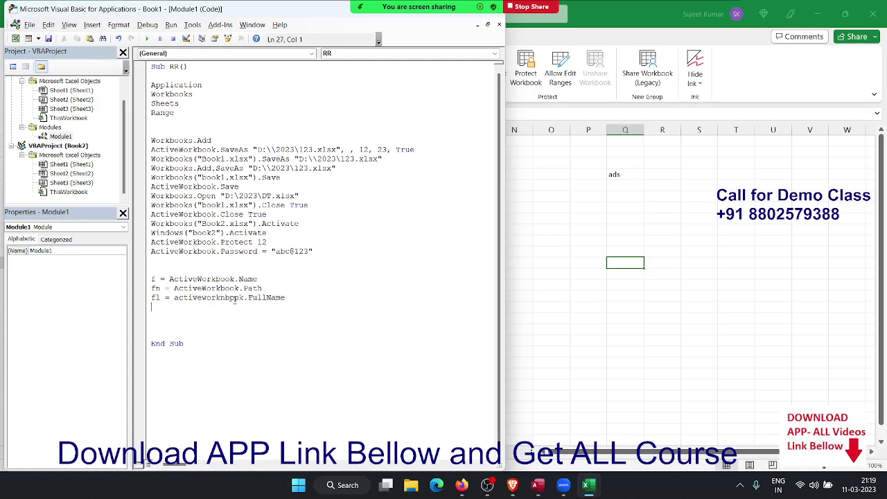
pyautogui.click(238, 297)
pyautogui.press('BackSpace')
pyautogui.press('BackSpace')
pyautogui.press('BackSpace')
pyautogui.press('BackSpace')
pyautogui.write('b')
pyautogui.write('oo')
# - Delete the blank lines throughout the RR macro so its statements sit together
pyautogui.press('Delete')
pyautogui.press('Delete')
pyautogui.press('Up')
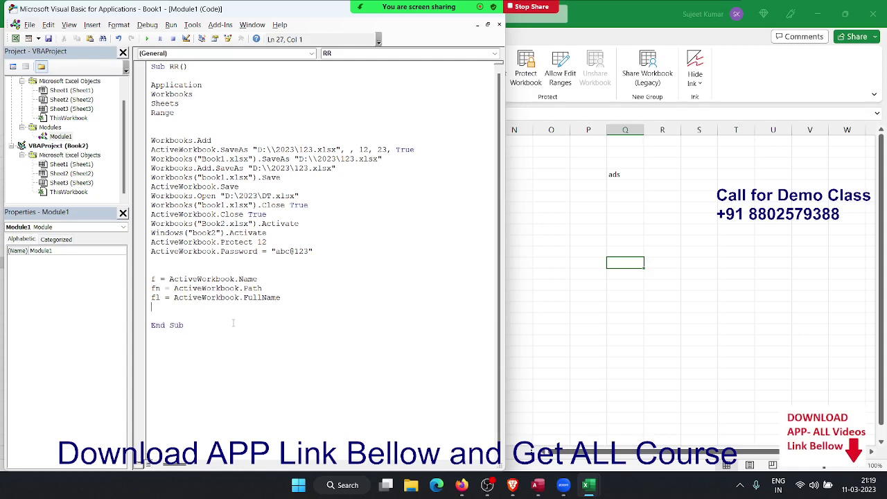
pyautogui.press('Delete')
pyautogui.press('Delete')
pyautogui.press('Up')
pyautogui.press('Up')
pyautogui.press('Delete')
pyautogui.press('Delete')
pyautogui.press('Up')
pyautogui.press('Up')
pyautogui.press('Up')
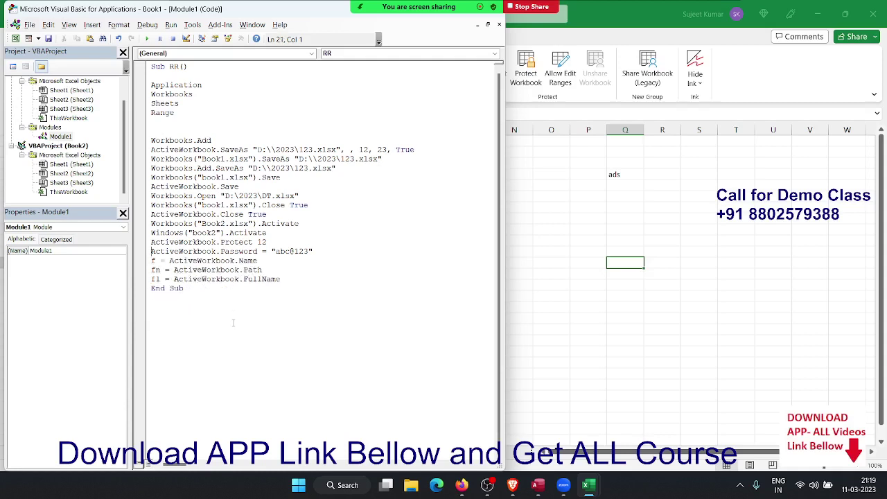
pyautogui.press('Up')
pyautogui.press('Up')
pyautogui.press('Up')
pyautogui.press('Up')
pyautogui.press('Up')
pyautogui.press('Down')
pyautogui.press('Delete')
pyautogui.press('Delete')
pyautogui.press('Up')
pyautogui.press('Up')
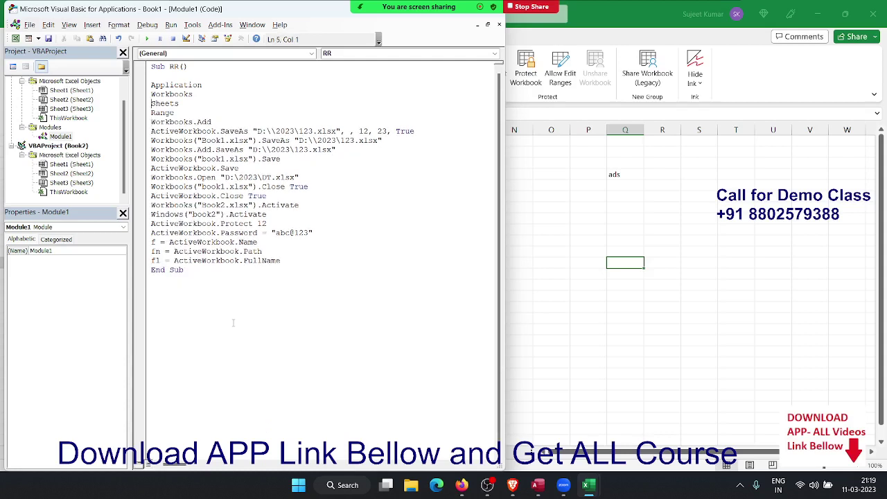
pyautogui.press('Up')
# - Declare a new empty Sub rr_1 below the RR macro
pyautogui.click(189, 298)
pyautogui.write('sub ')
pyautogui.write('rr')
pyautogui.write('_1')
pyautogui.press('Return')
pyautogui.press('Return')
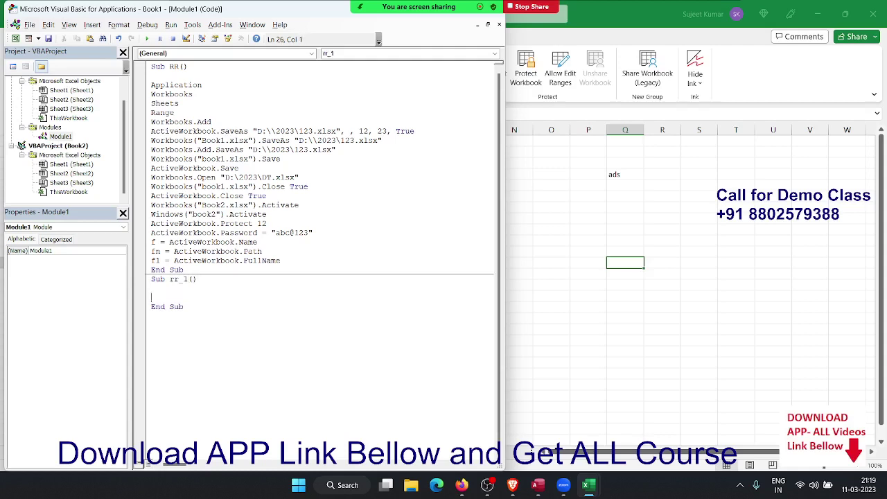
pyautogui.press('Return')
pyautogui.press('Return')
pyautogui.press('Return')
pyautogui.press('Return')
pyautogui.press('Return')
pyautogui.press('Return')
pyautogui.press('Return')
# - Snap the VBA editor to the left half of the screen and Excel to the right
pyautogui.click(579, 267)
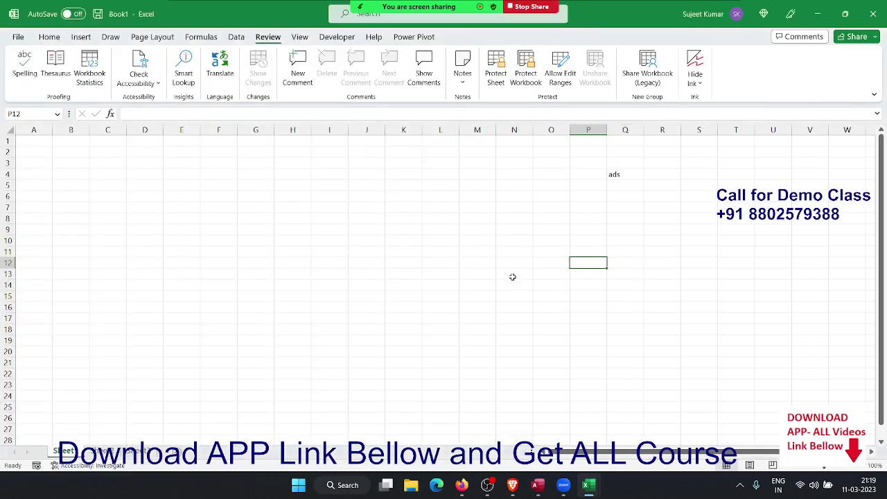
pyautogui.hotkey('alt', 'F11')
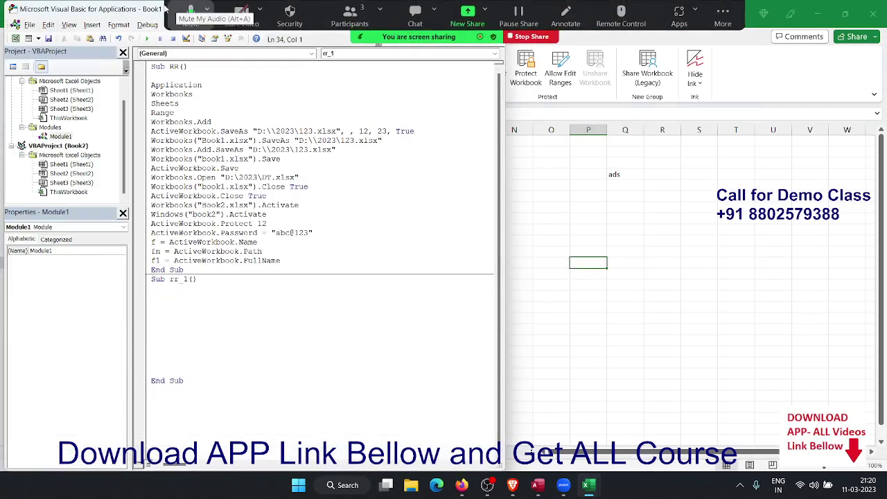
pyautogui.doubleClick(166, 7)
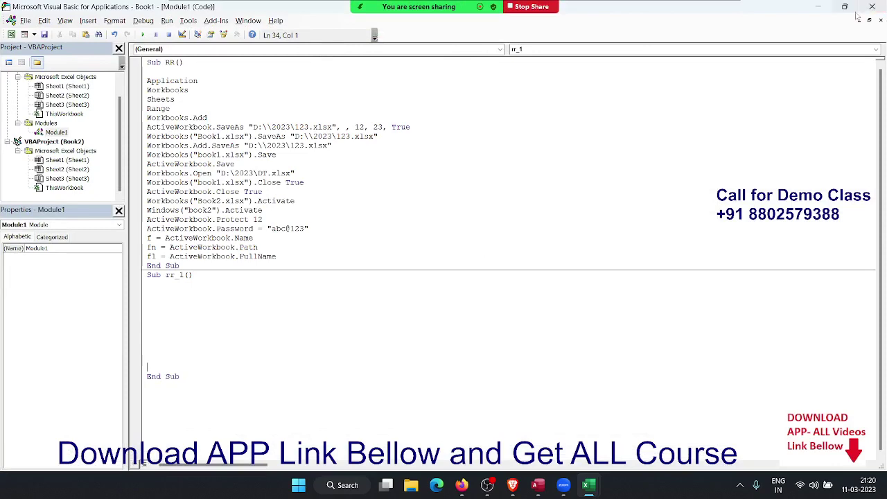
pyautogui.moveTo(849, 13)
pyautogui.click(784, 35)
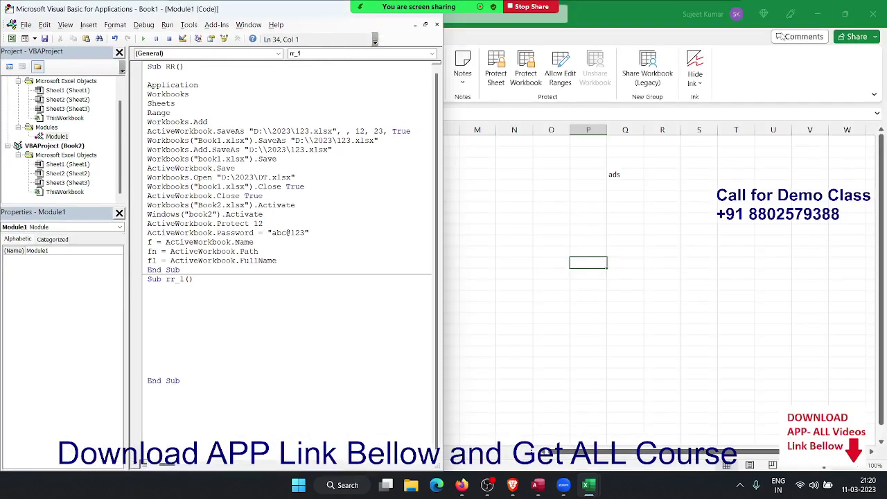
pyautogui.click(553, 166)
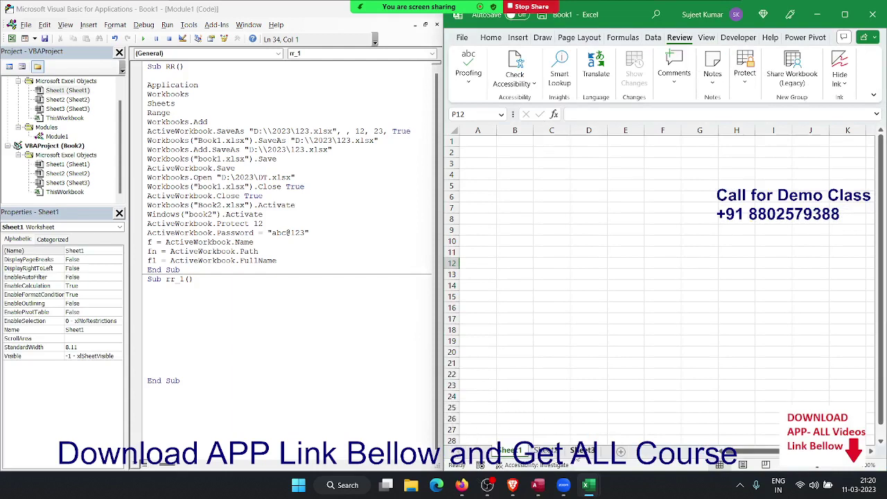
# - Rename the Sheet1 worksheet tab to JAN
pyautogui.click(527, 453)
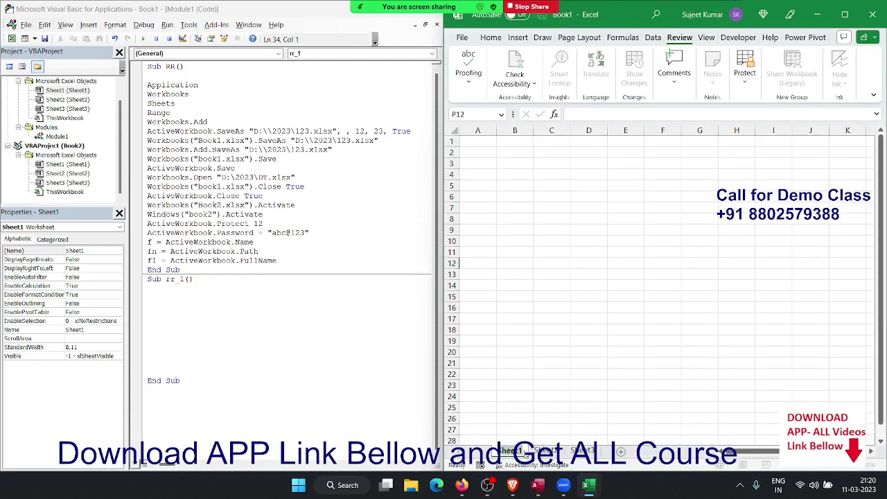
pyautogui.write('JAN')
pyautogui.click(515, 382)
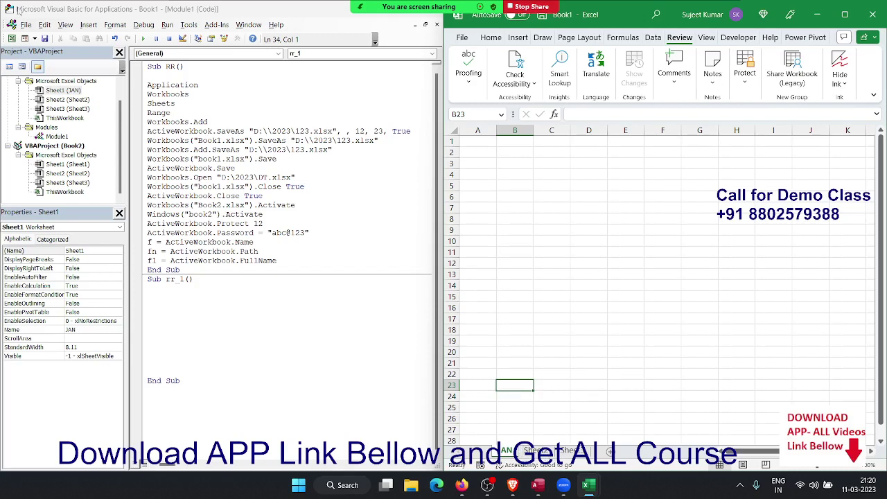
# - Compare the (Name) properties of Sheet1 (JAN) and Sheet2, then show Sheet3 in Excel
pyautogui.click(55, 92)
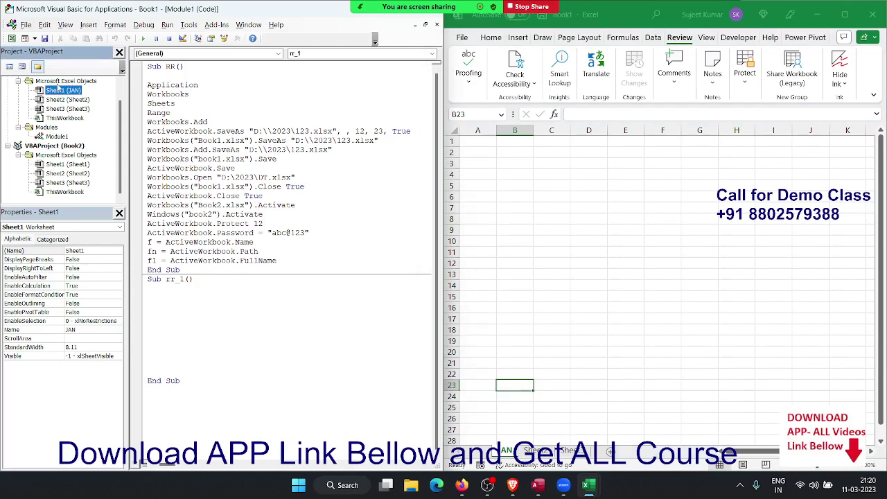
pyautogui.click(62, 100)
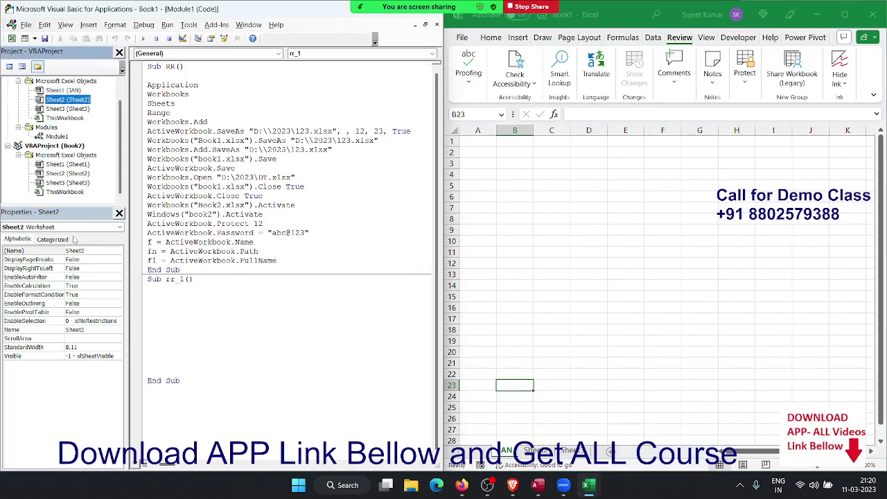
pyautogui.click(52, 93)
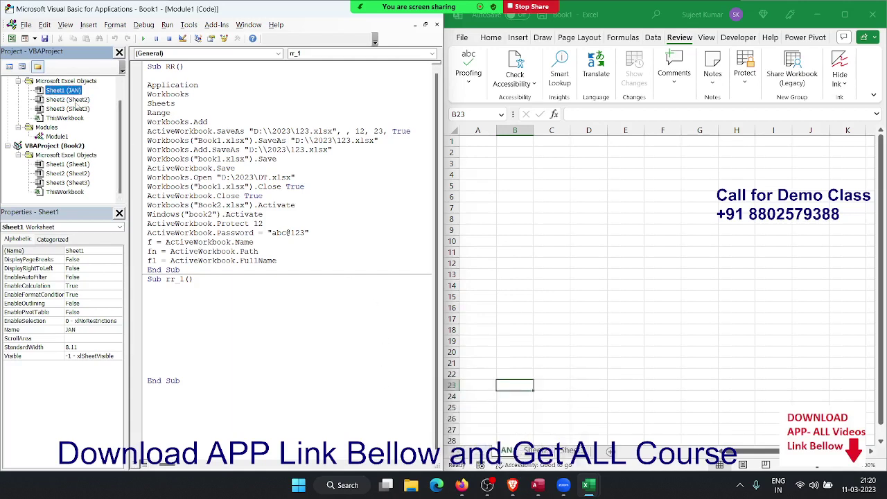
pyautogui.click(68, 100)
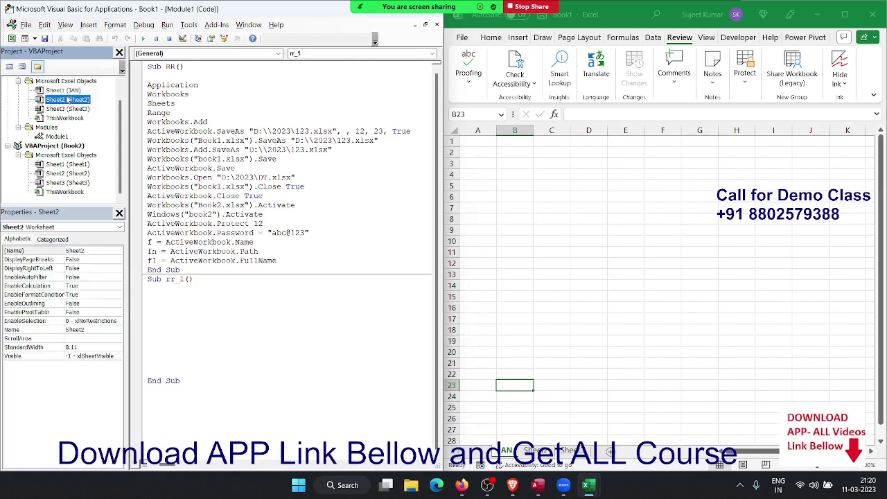
pyautogui.click(67, 91)
pyautogui.click(95, 258)
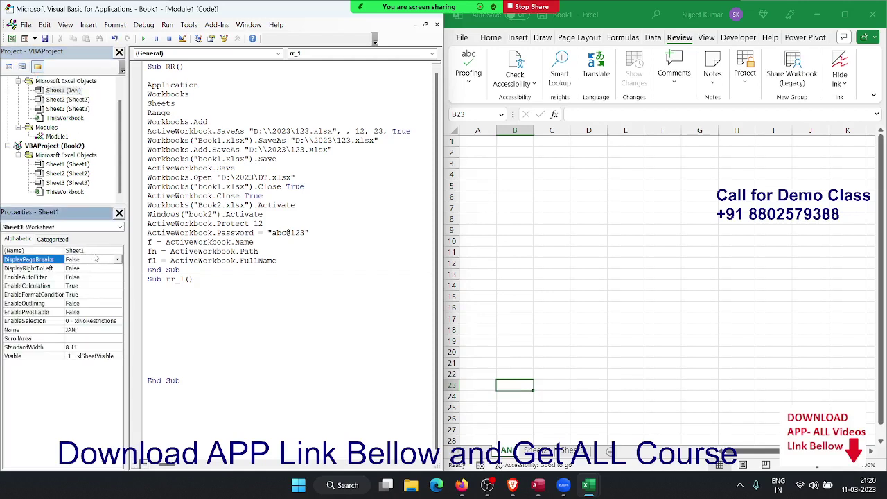
pyautogui.click(75, 250)
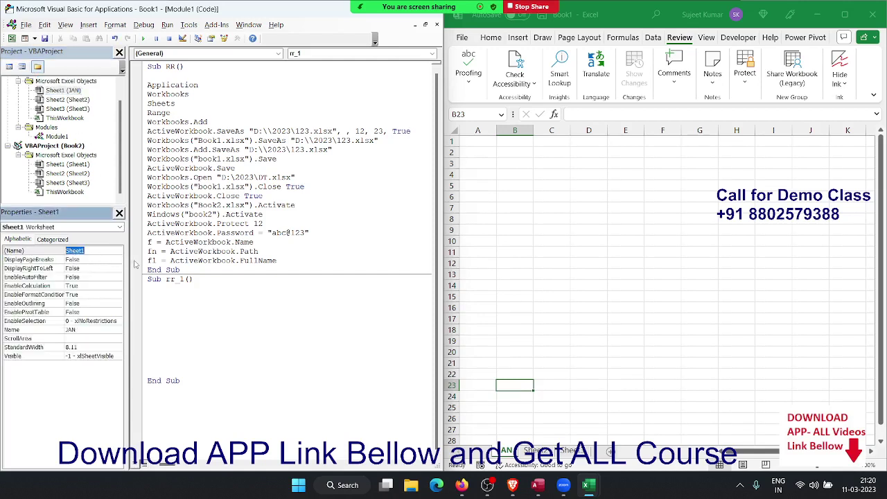
pyautogui.click(174, 293)
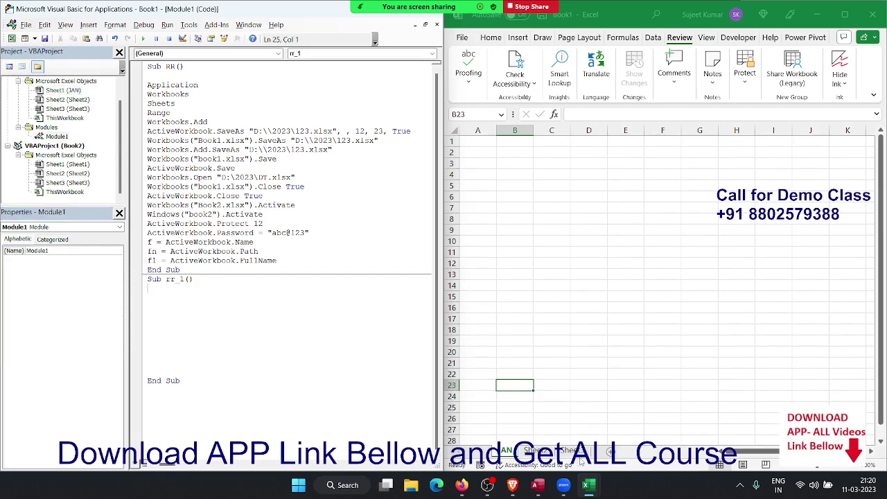
pyautogui.click(572, 451)
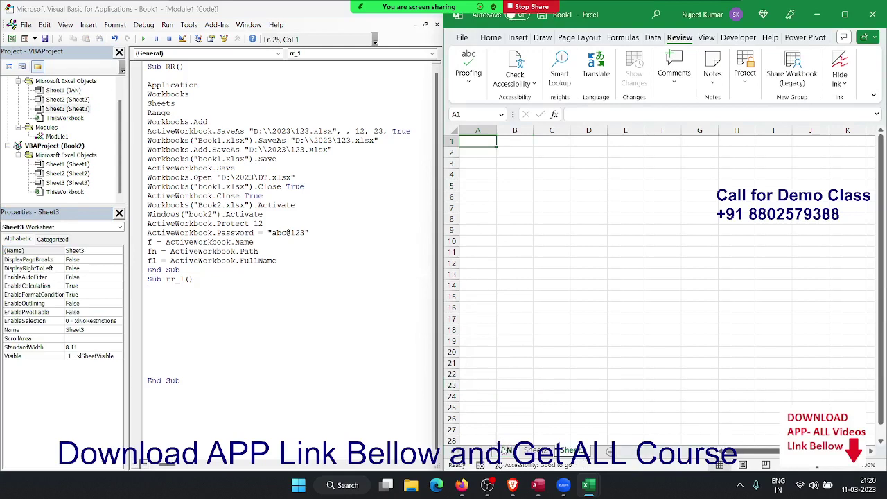
pyautogui.click(182, 291)
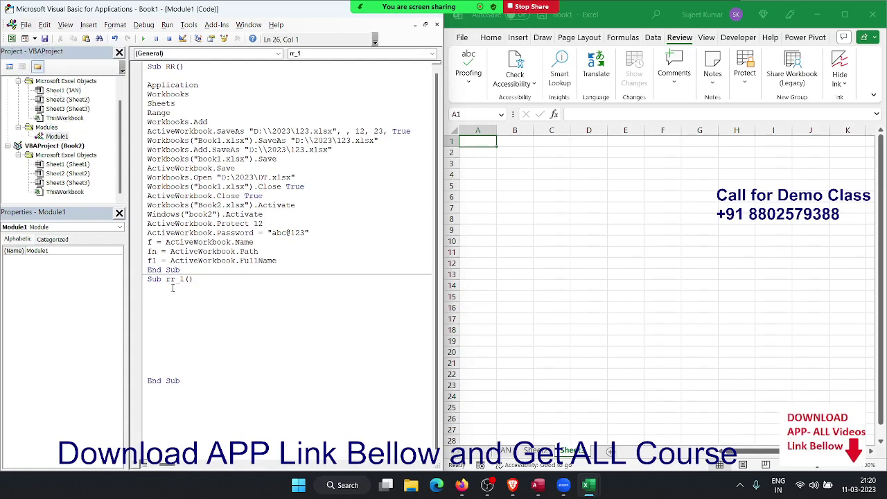
pyautogui.write('sheet1')
pyautogui.write('.sel')
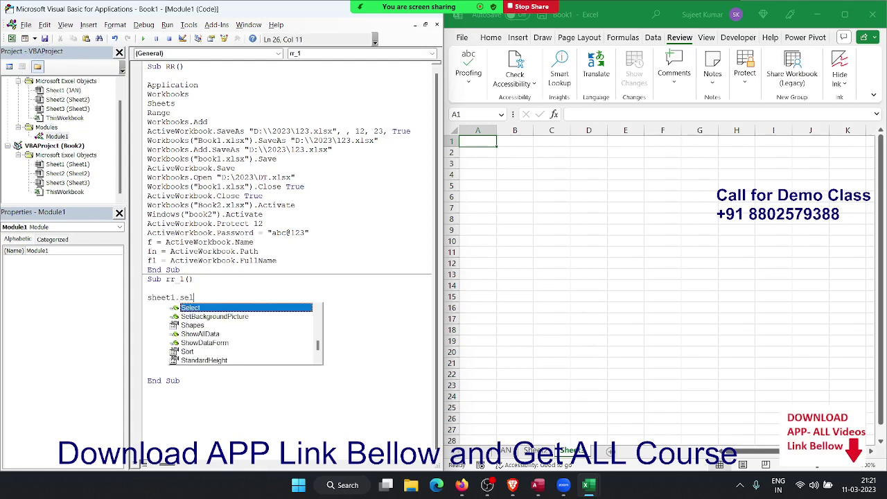
pyautogui.press('Return')
pyautogui.write('she')
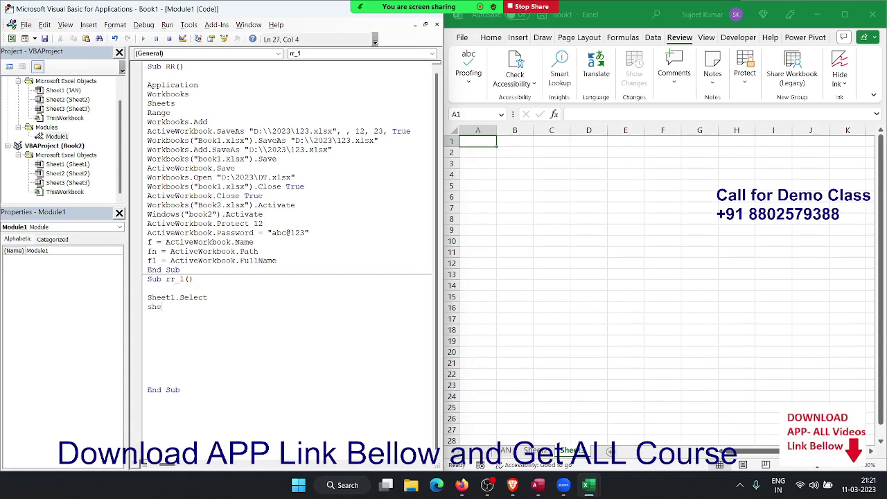
pyautogui.write('ets("')
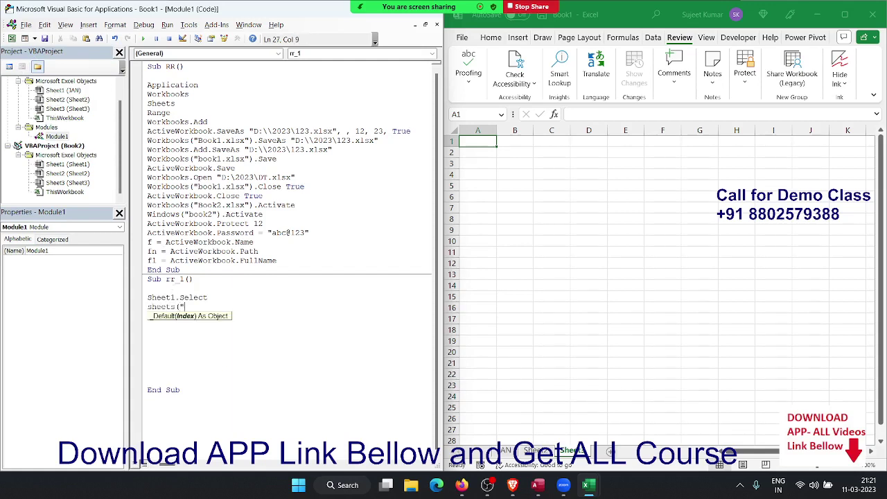
pyautogui.write('JAN")')
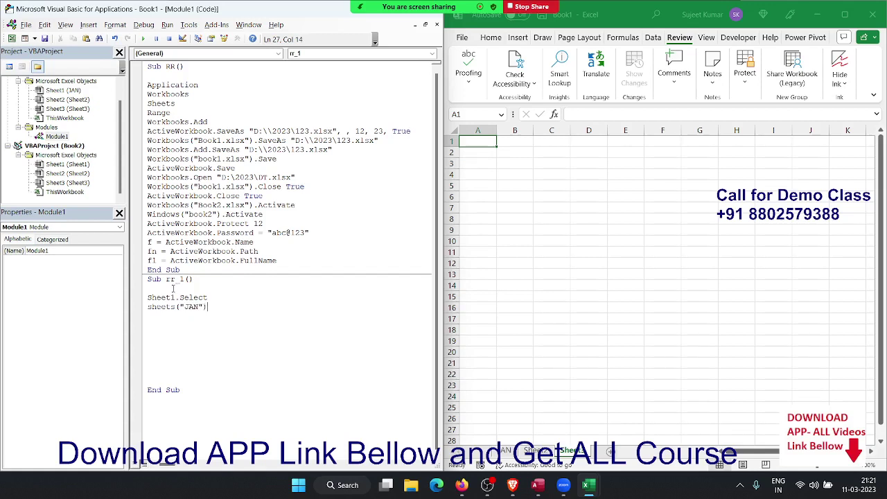
pyautogui.write('selct')
pyautogui.press('Return')
pyautogui.write('She')
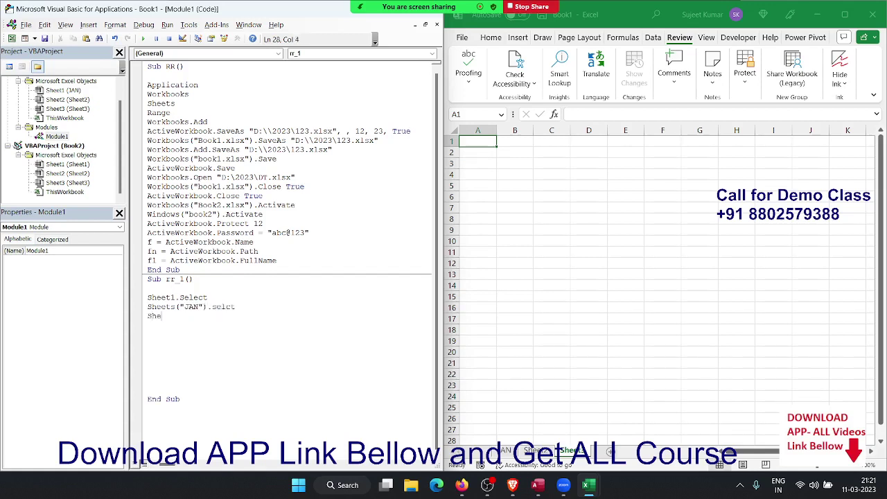
pyautogui.write('ets(1')
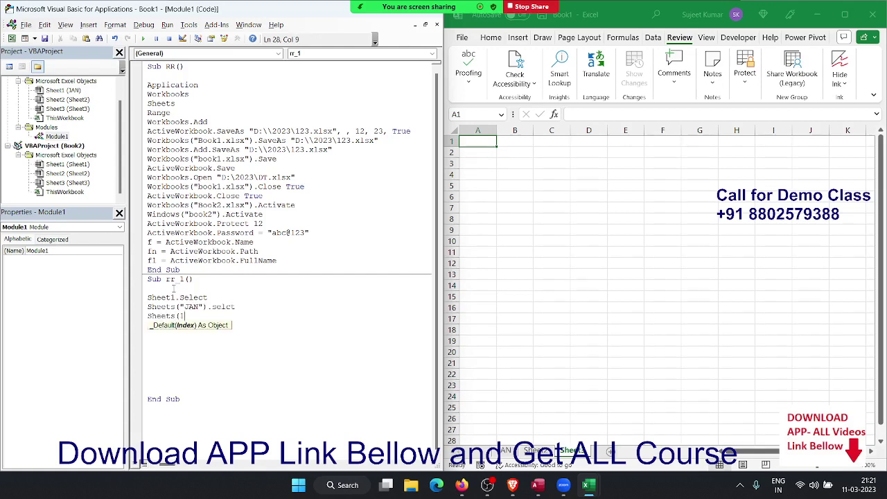
pyautogui.write(').sele')
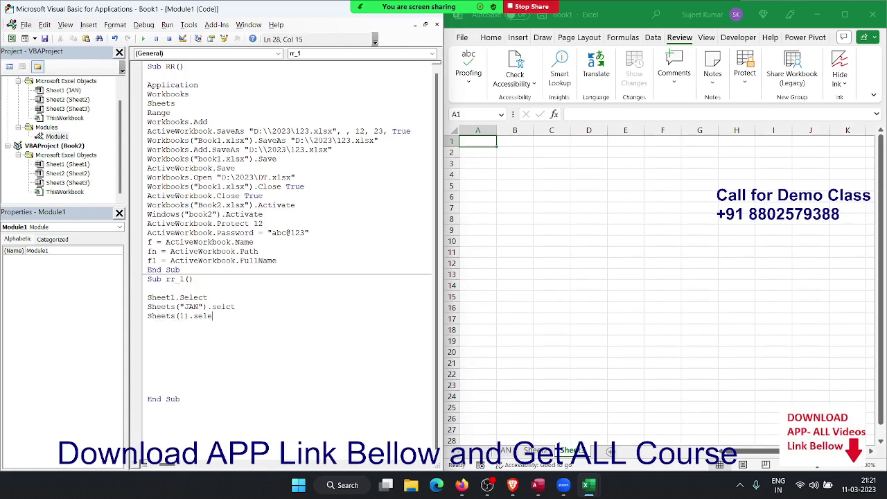
pyautogui.write('ct')
pyautogui.press('Return')
pyautogui.press('Up')
pyautogui.press('Up')
pyautogui.press('Up')
pyautogui.hotkey('shift', 'Down')
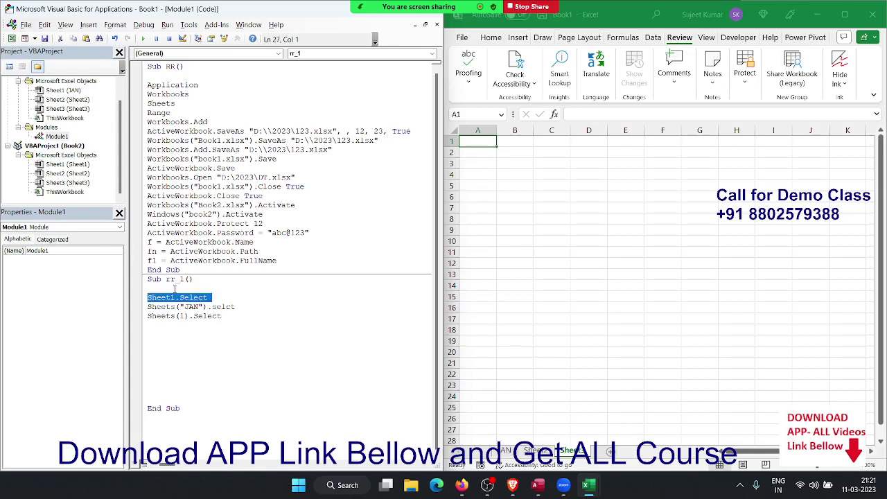
pyautogui.press('Down')
pyautogui.hotkey('shift', 'Down')
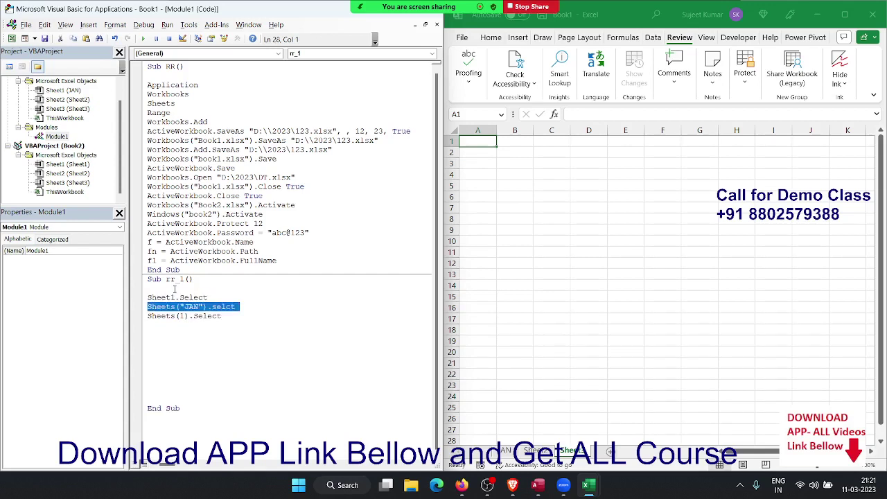
pyautogui.press('Left')
pyautogui.hotkey('shift', 'Down')
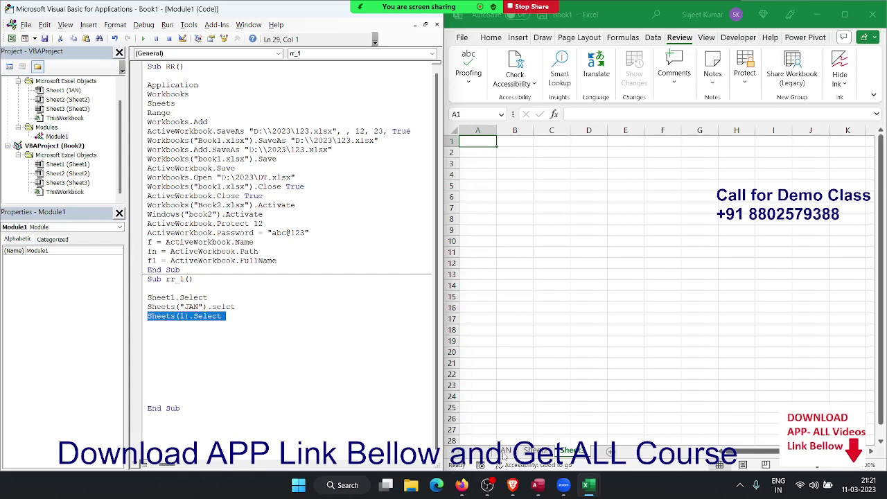
# - Move the JAN sheet after Sheet3 and change Sheets(1) to Sheets(3) in rr_1
pyautogui.click(506, 451)
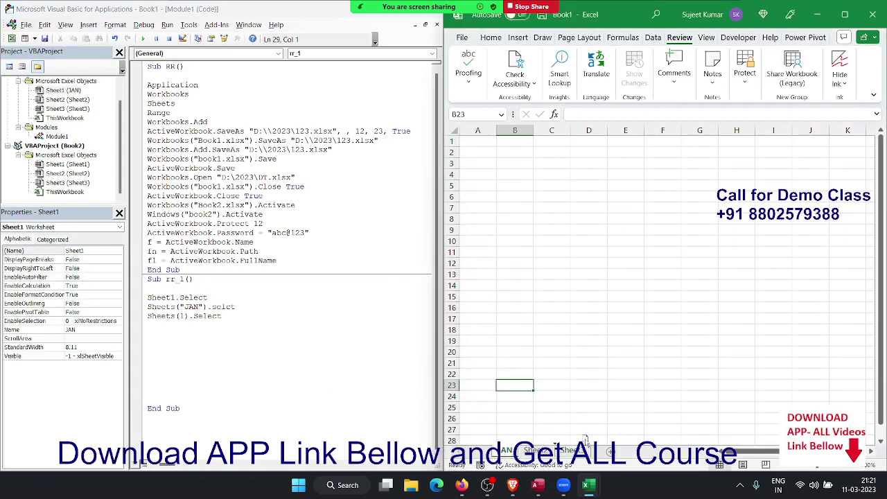
pyautogui.moveTo(586, 439); pyautogui.dragTo(590, 447)
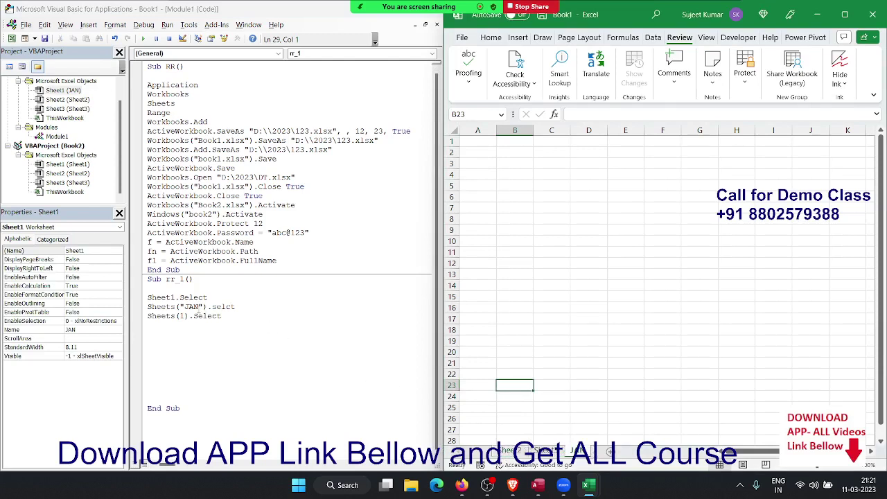
pyautogui.click(196, 317)
pyautogui.click(188, 316)
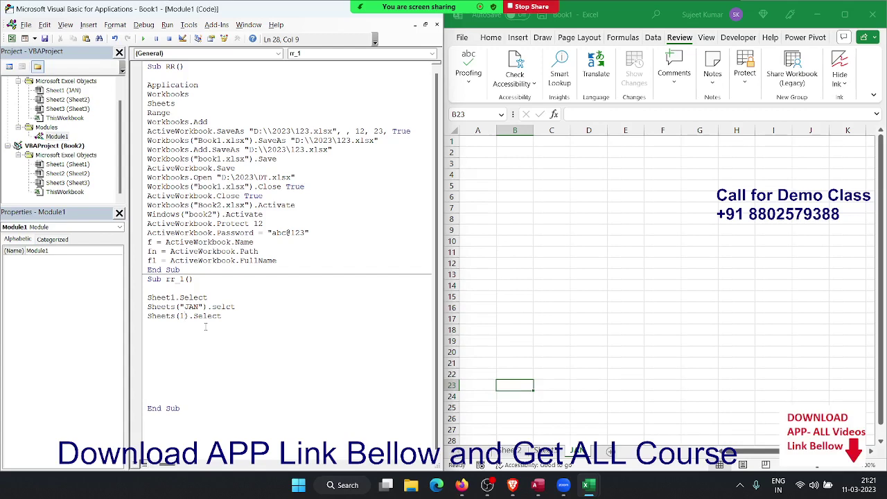
pyautogui.press('BackSpace')
pyautogui.write('3')
# - Insert a blank line after Sheet1.Select and check the workbook's sheet tabs
pyautogui.click(504, 442)
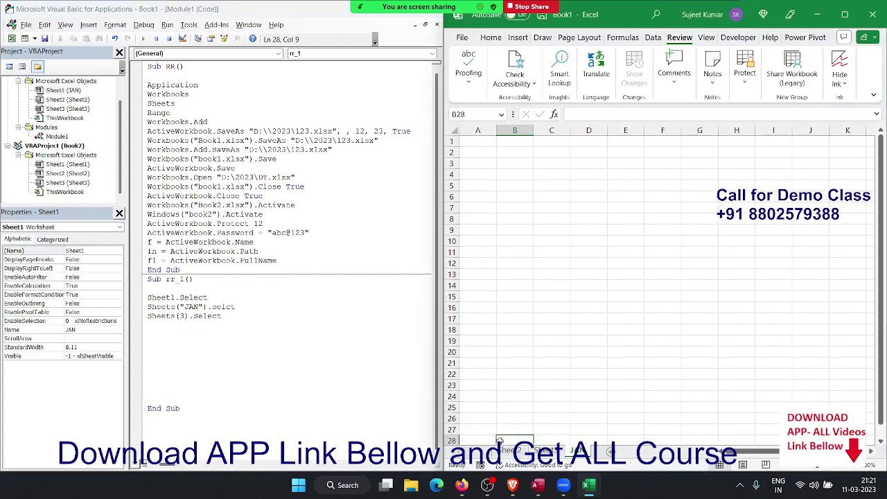
pyautogui.click(264, 297)
pyautogui.press('Return')
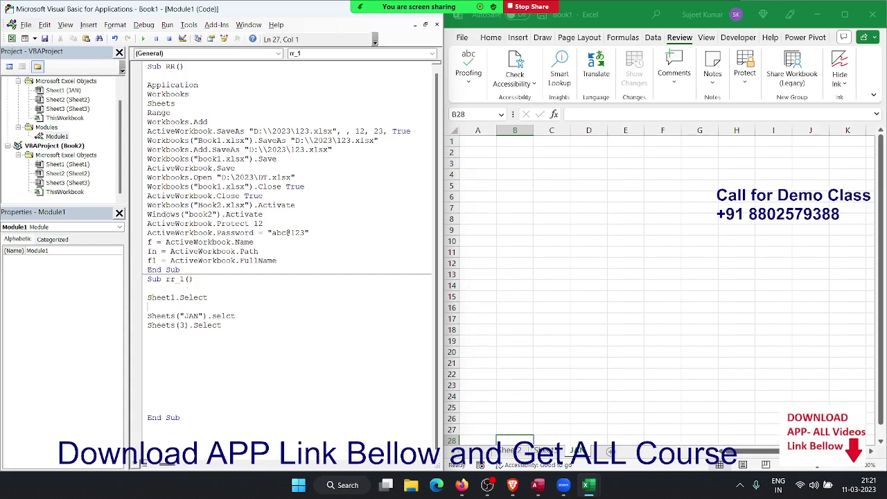
pyautogui.press('Up')
pyautogui.hotkey('shift', 'End')
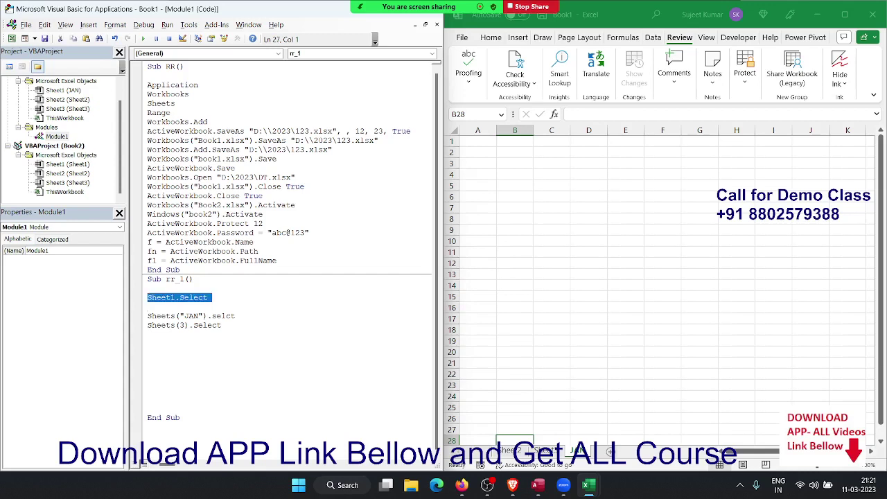
pyautogui.click(575, 449)
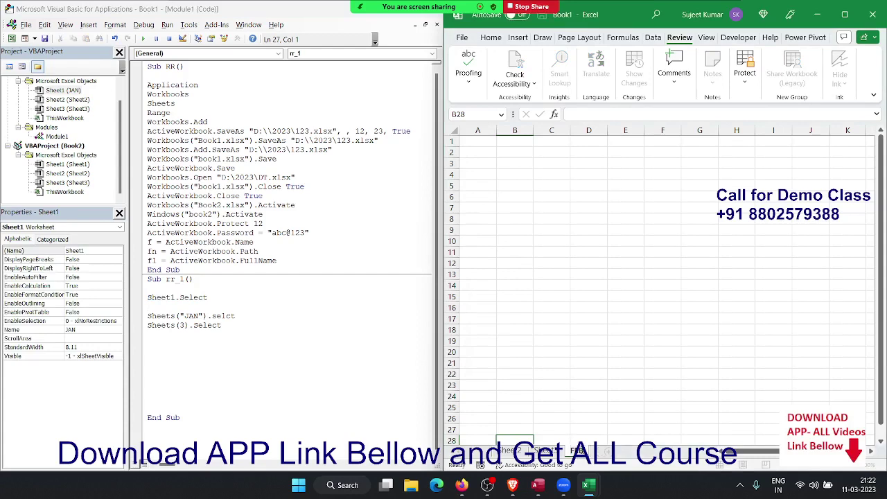
pyautogui.click(216, 331)
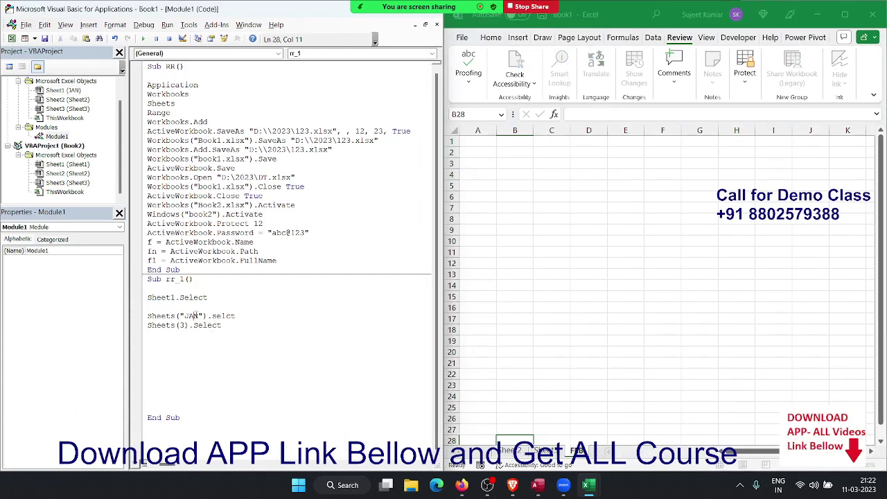
# - Change JAN to FEB in the Sheets line, undoing an accidental line break
pyautogui.doubleClick(192, 316)
pyautogui.press('Return')
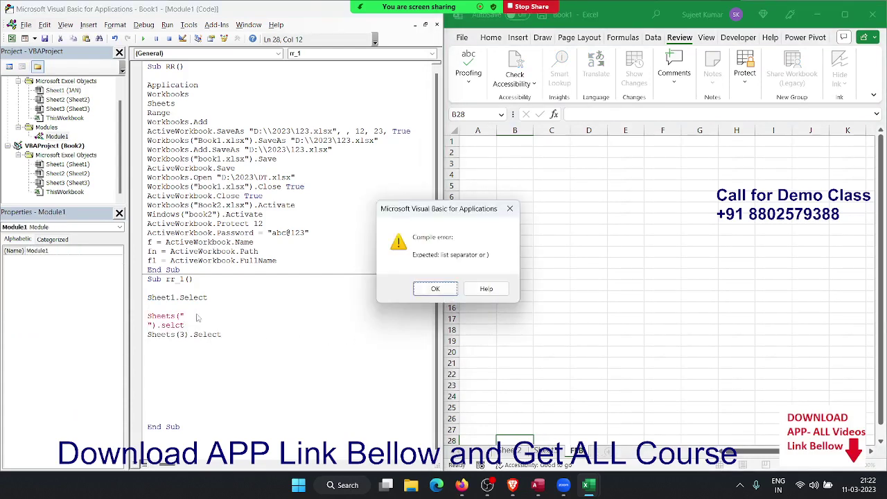
pyautogui.press('Return')
pyautogui.hotkey('ctrl', 'z')
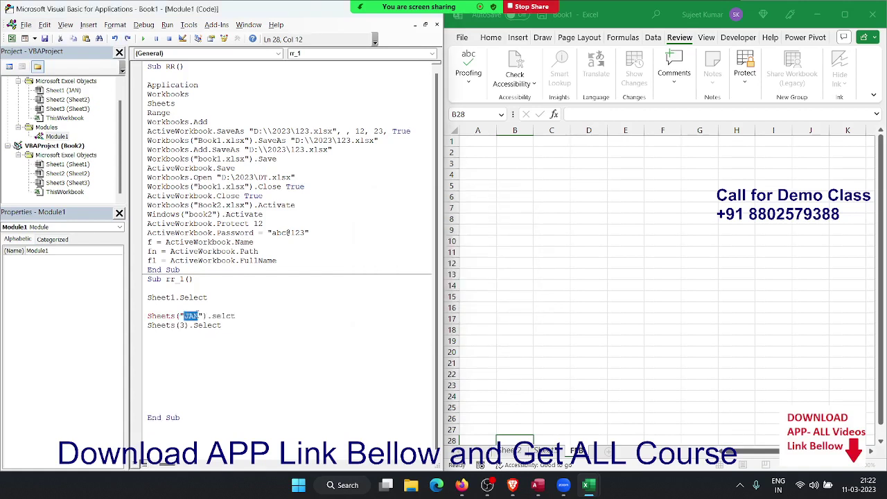
pyautogui.write('FEB')
pyautogui.click(203, 297)
pyautogui.click(557, 456)
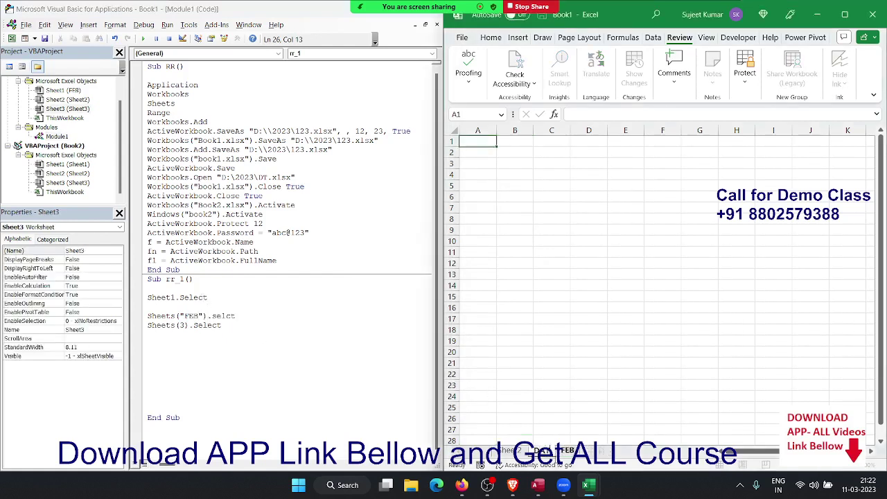
pyautogui.click(382, 408)
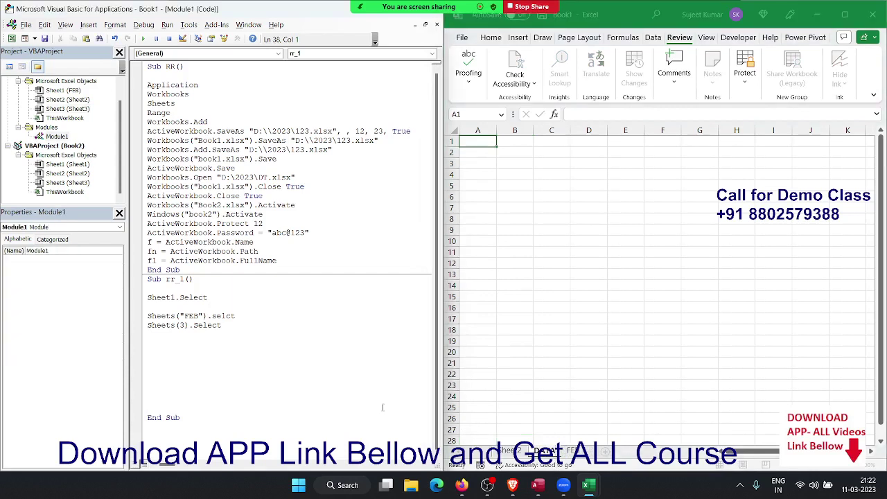
# - Replace FEB with DATA in the Sheets line and add a blank line after it
pyautogui.doubleClick(192, 316)
pyautogui.write('DATA')
pyautogui.click(220, 337)
pyautogui.click(268, 318)
pyautogui.press('Return')
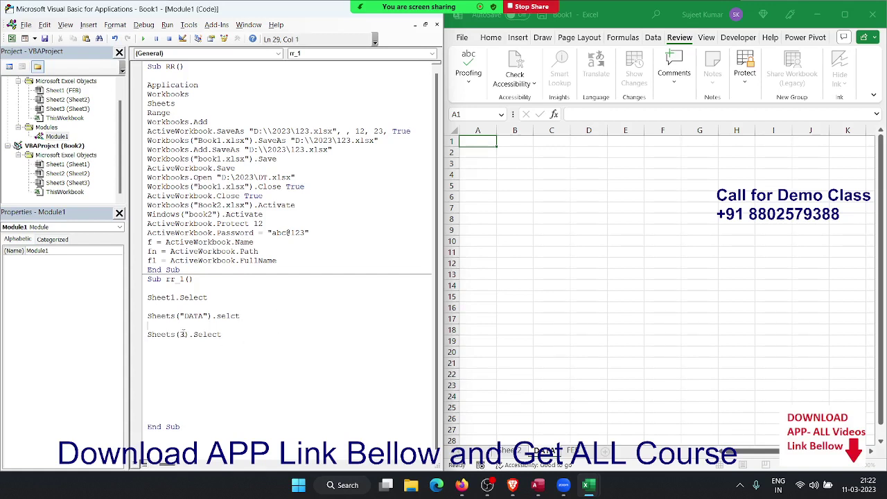
pyautogui.doubleClick(182, 334)
# - Remove the blank lines around the DATA and Sheets(3) lines, then add an ActiveSheet line
pyautogui.press('Up')
pyautogui.press('Up')
pyautogui.press('Home')
pyautogui.press('BackSpace')
pyautogui.press('Down')
pyautogui.press('Delete')
pyautogui.press('Down')
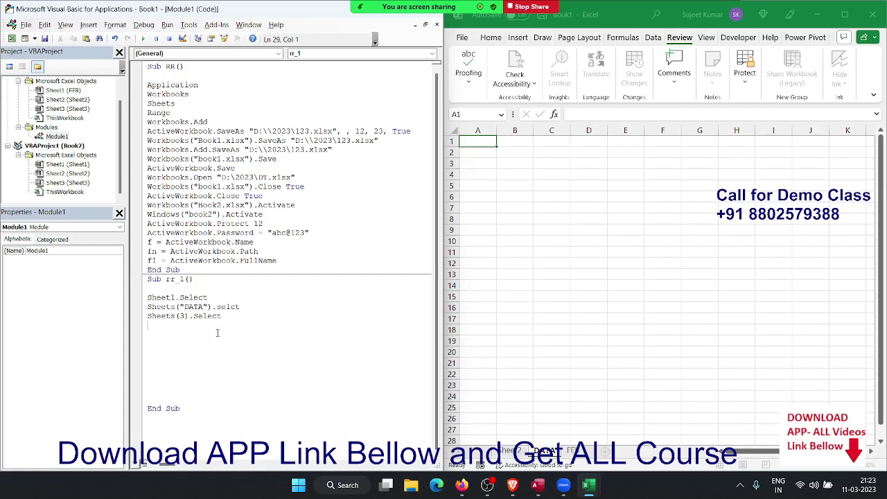
pyautogui.write('acti')
pyautogui.write('veSheet')
pyautogui.press('Return')
pyautogui.press('Return')
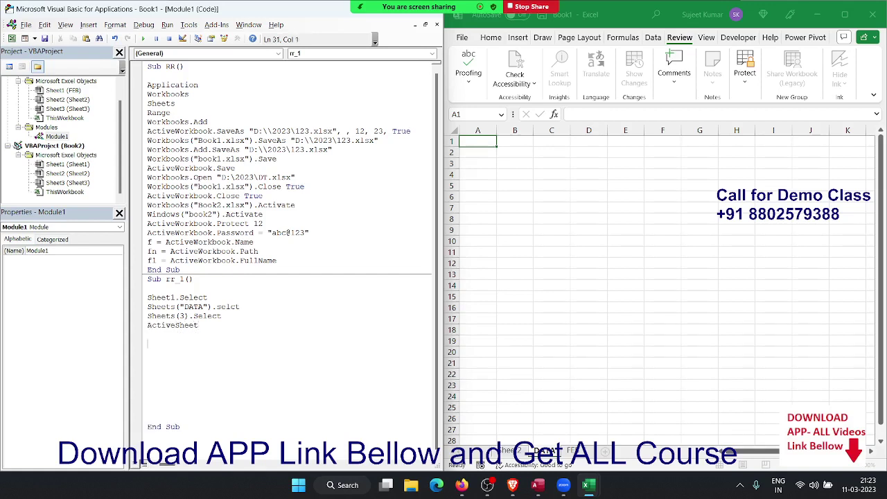
pyautogui.press('Return')
# - Add Sheets.Add and ActiveSheet.Name = "DT" lines to rr_1
pyautogui.write('sheets')
pyautogui.write('.ad')
pyautogui.press('Tab')
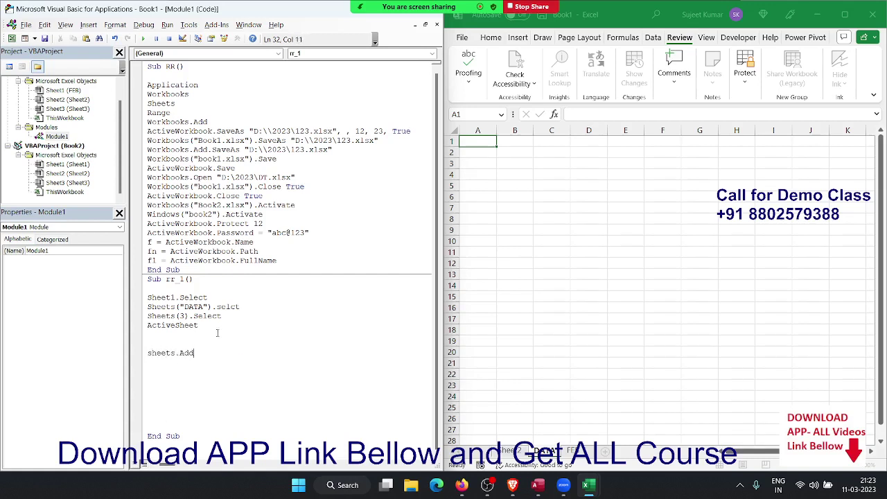
pyautogui.press('Return')
pyautogui.press('Return')
pyautogui.write('a')
pyautogui.write('ctive')
pyautogui.write('sheet.')
pyautogui.write('name="')
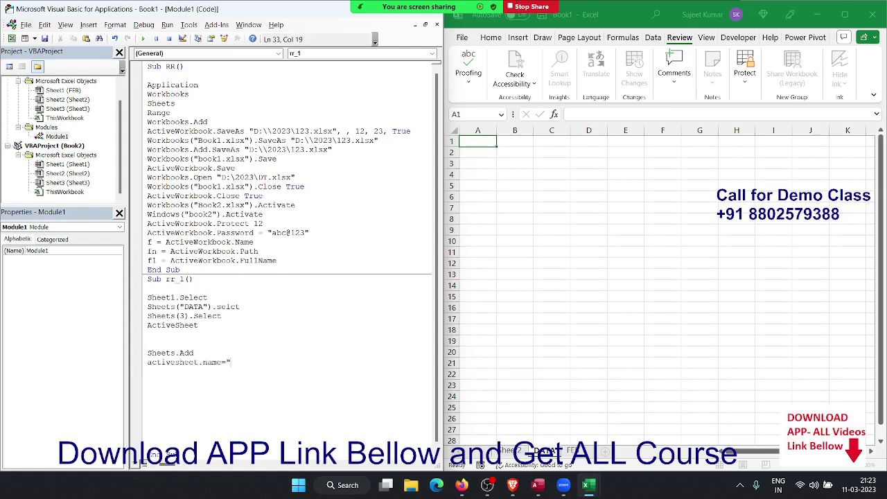
pyautogui.write('DT"')
pyautogui.press('Return')
pyautogui.press('Return')
# - Add Sheets("Sheet3").Name = "Data", fixing the double dot, and begin a sheets.Add.name line
pyautogui.write('she')
pyautogui.write('ets(')
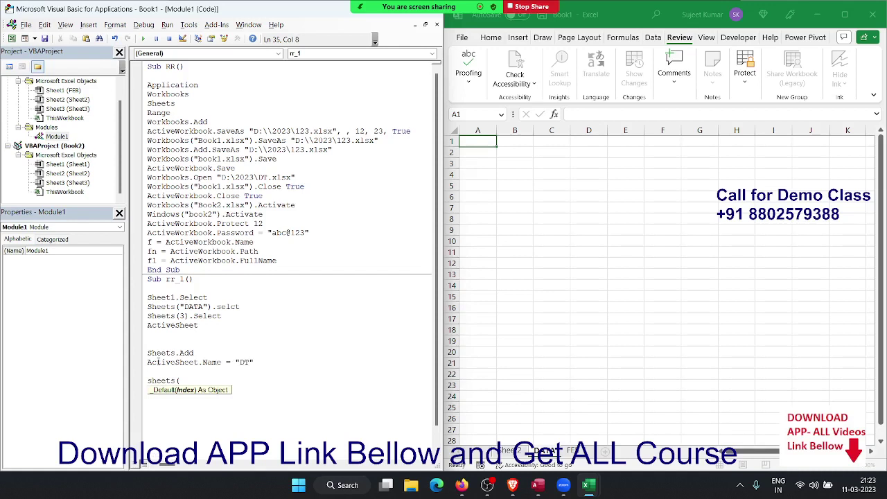
pyautogui.write('"Sheet')
pyautogui.write('3")')
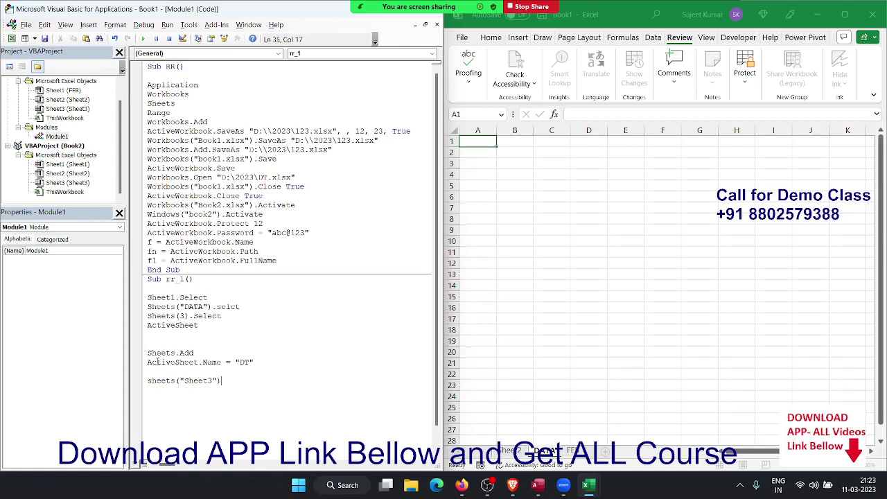
pyautogui.write('..name = ')
pyautogui.write('"Da')
pyautogui.write('ta"')
pyautogui.press('Left')
pyautogui.press('BackSpace')
pyautogui.press('Home')
pyautogui.press('BackSpace')
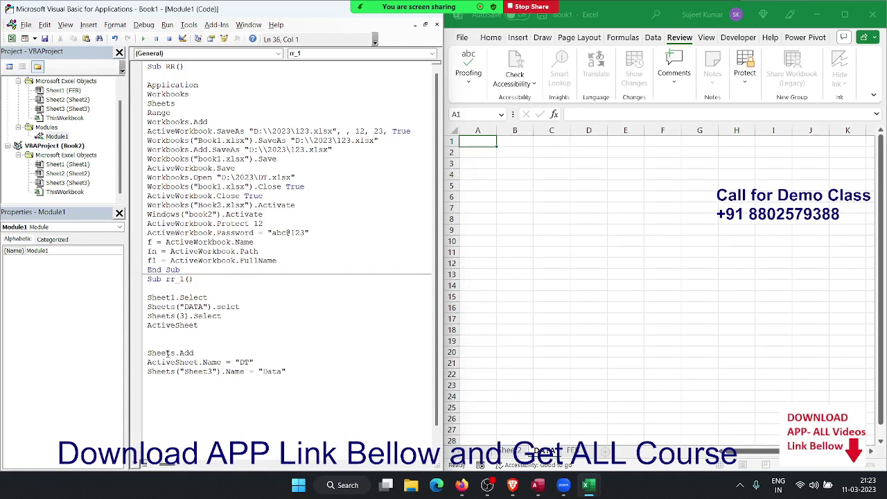
pyautogui.scroll(-1, 166, 355)
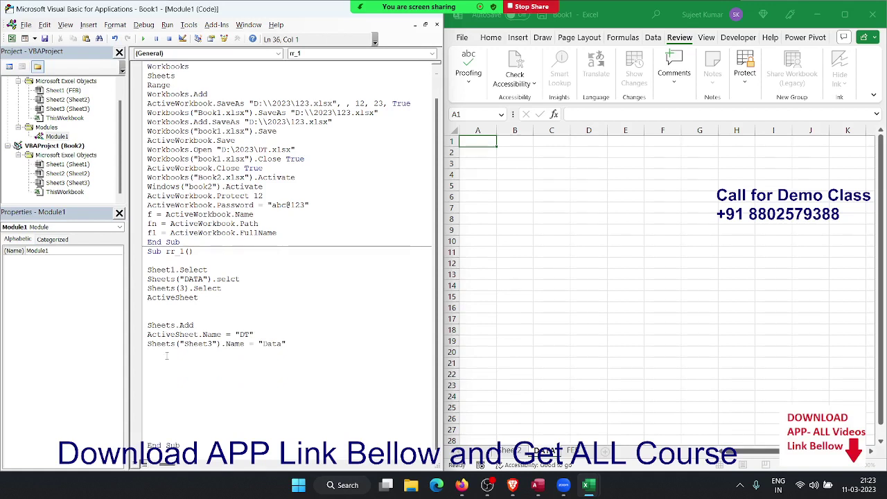
pyautogui.press('Up')
pyautogui.write('sheet')
pyautogui.write('s')
pyautogui.write('.Add.')
pyautogui.write('name')
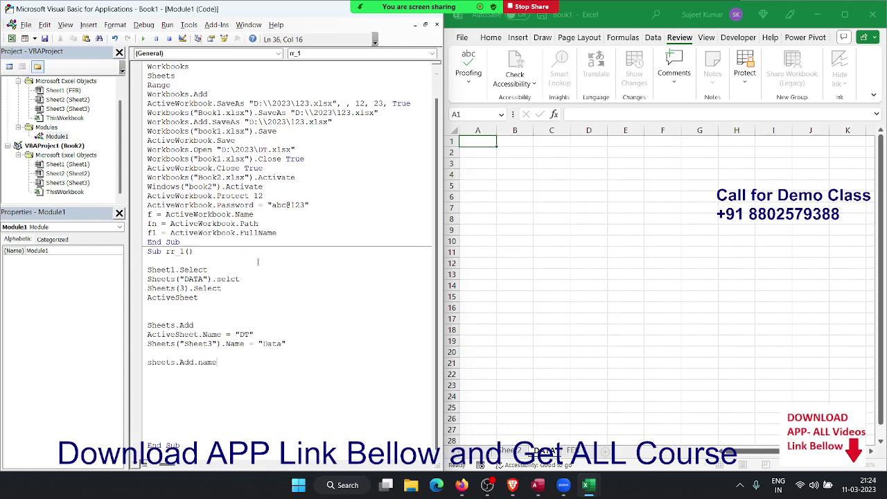
# - Complete the line as Sheets.Add.Name = "Data" and tidy the blank line
pyautogui.press('BackSpace')
pyautogui.write('e="Dat')
pyautogui.write('a')
pyautogui.press('Return')
pyautogui.press('Up')
pyautogui.press('BackSpace')
pyautogui.press('Down')
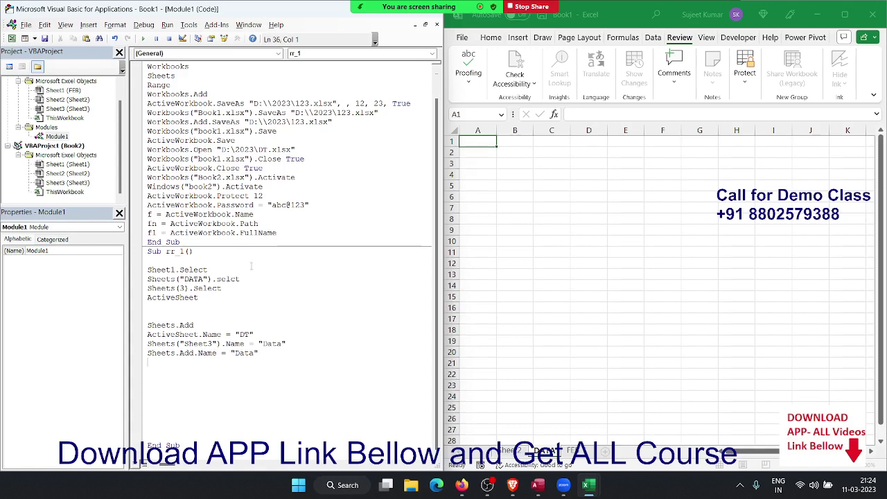
pyautogui.press('Return')
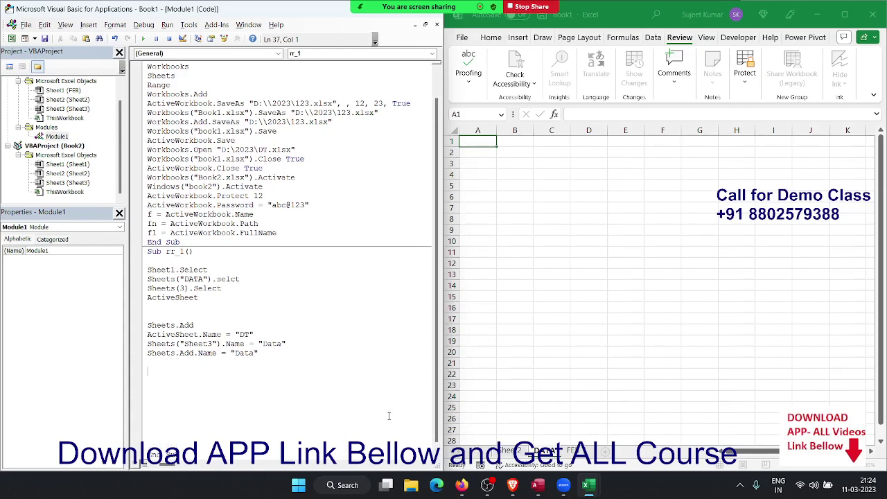
# - Start a new Sheets.Add line with a Sheets("Feb") argument
pyautogui.scroll(-1, 194, 358)
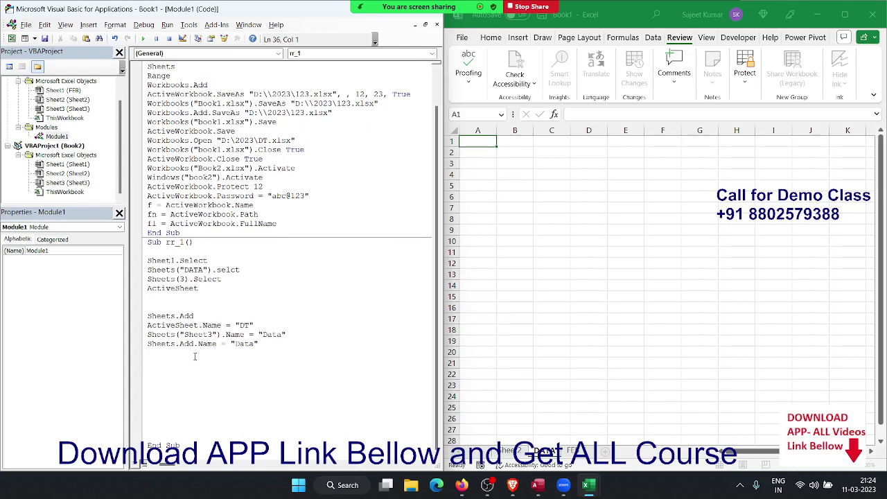
pyautogui.press('Return')
pyautogui.write('sheet')
pyautogui.write('s.')
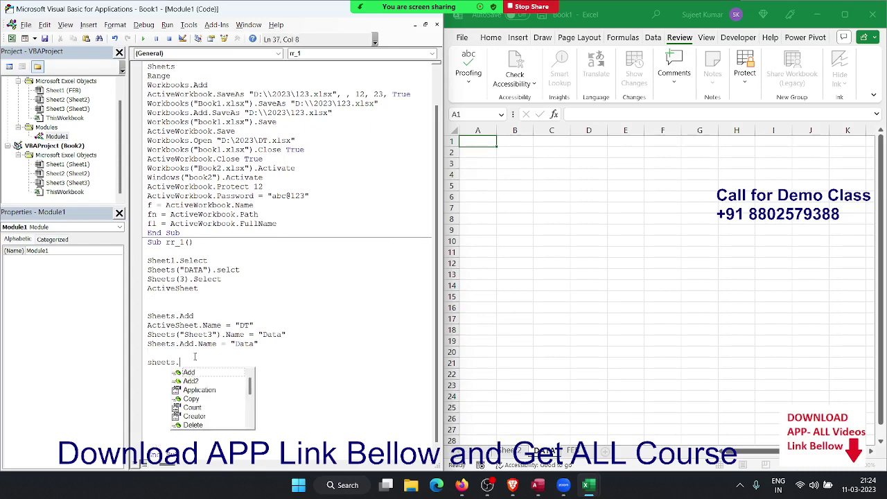
pyautogui.press('Tab')
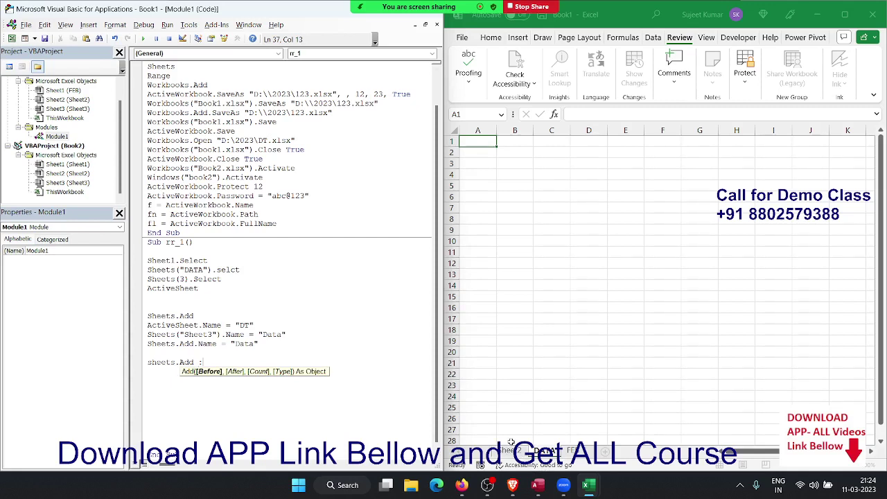
pyautogui.press('BackSpace')
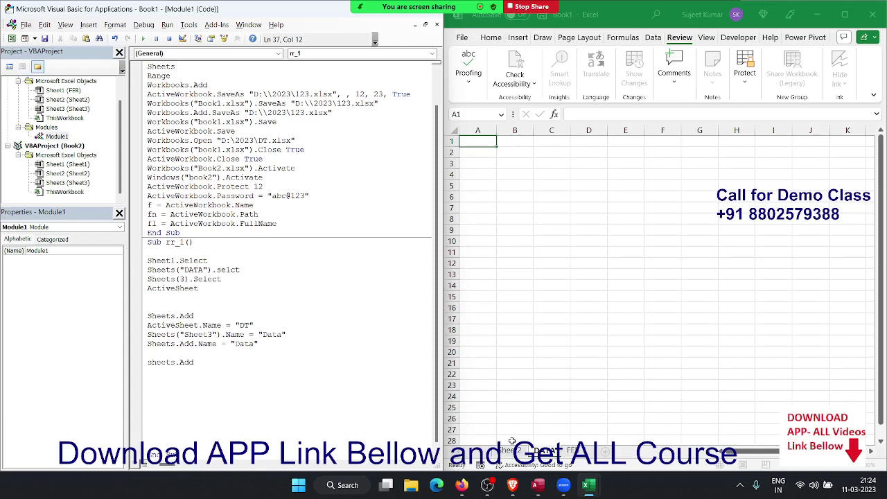
pyautogui.write('"FE')
pyautogui.write('B"')
pyautogui.press('BackSpace')
pyautogui.press('BackSpace')
pyautogui.press('BackSpace')
pyautogui.press('BackSpace')
pyautogui.press('BackSpace')
pyautogui.write('s.Add Sheets(')
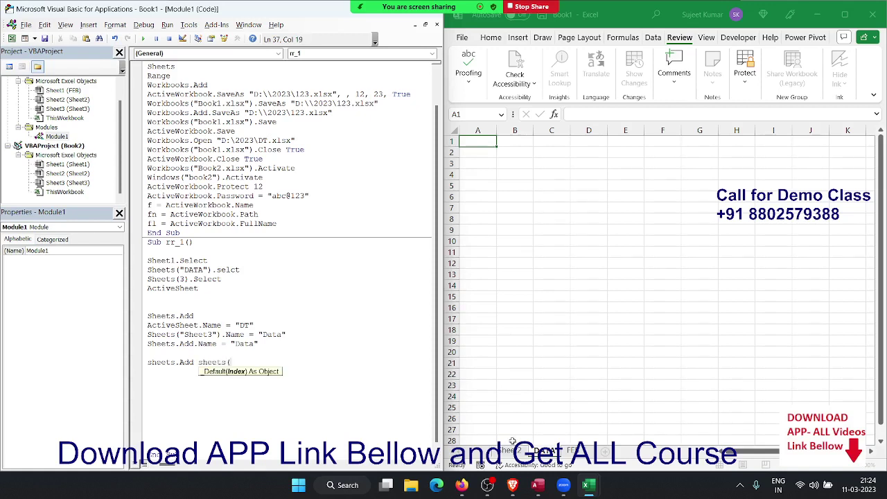
pyautogui.write('"Feb')
pyautogui.write('")')
pyautogui.press('Return')
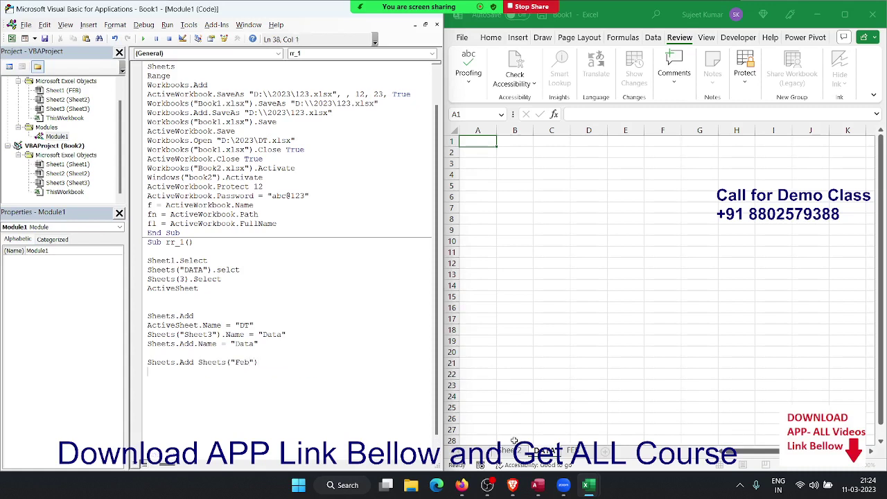
# - Replace the "Feb" argument with 3, giving Sheets(3)
pyautogui.press('Up')
pyautogui.press('End')
pyautogui.press('Left')
pyautogui.press('Left')
pyautogui.press('Left')
pyautogui.hotkey('shift', 'Right')
pyautogui.hotkey('shift', 'Right')
pyautogui.hotkey('shift', 'Right')
pyautogui.press('BackSpace')
pyautogui.press('Delete')
pyautogui.press('BackSpace')
pyautogui.write('3')
# - Turn the line into Sheets.Add , Sheets(Sheets.Count) using IntelliSense for Count
pyautogui.click(208, 390)
pyautogui.click(197, 362)
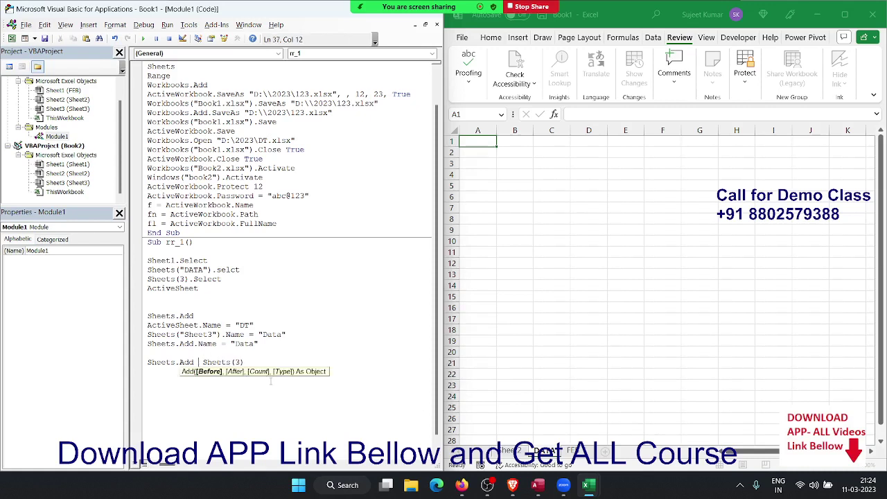
pyautogui.write(',')
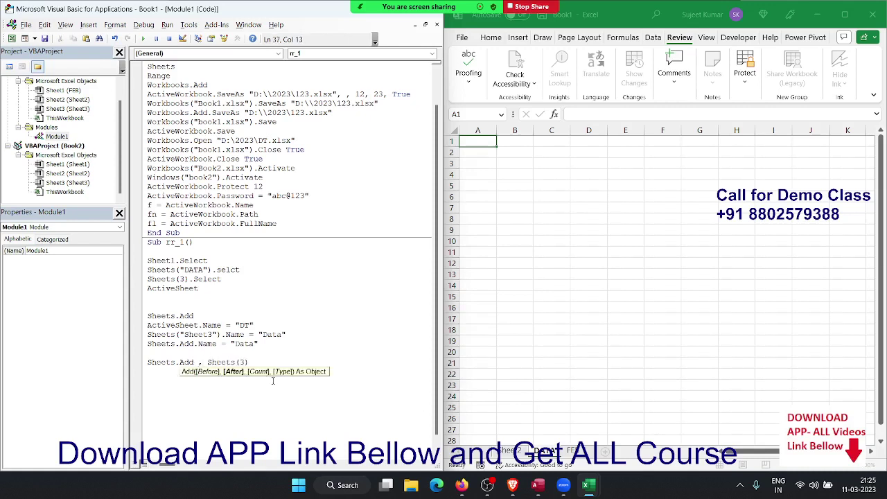
pyautogui.click(200, 362)
pyautogui.click(230, 362)
pyautogui.doubleClick(241, 362)
pyautogui.write('s')
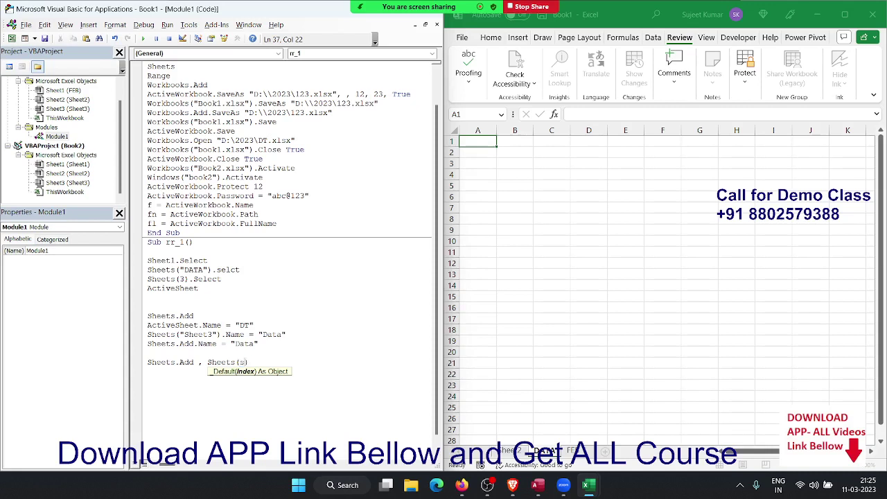
pyautogui.write('heets.')
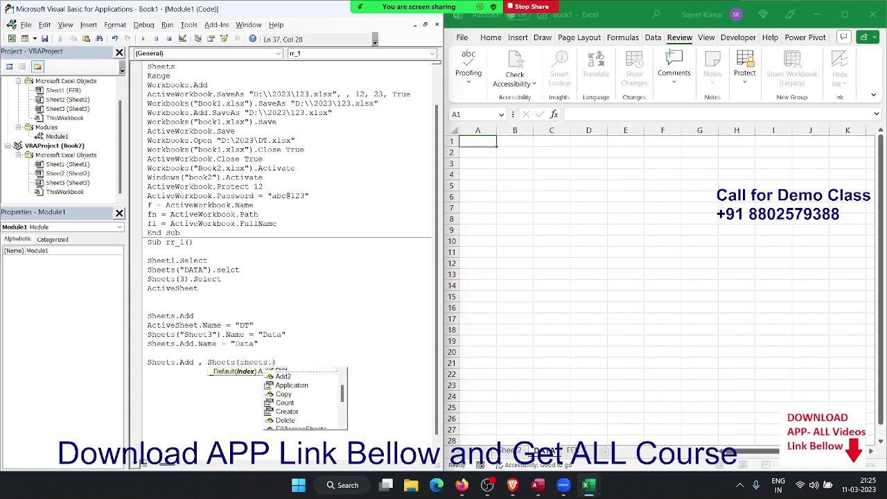
pyautogui.write('cou')
pyautogui.press('Tab')
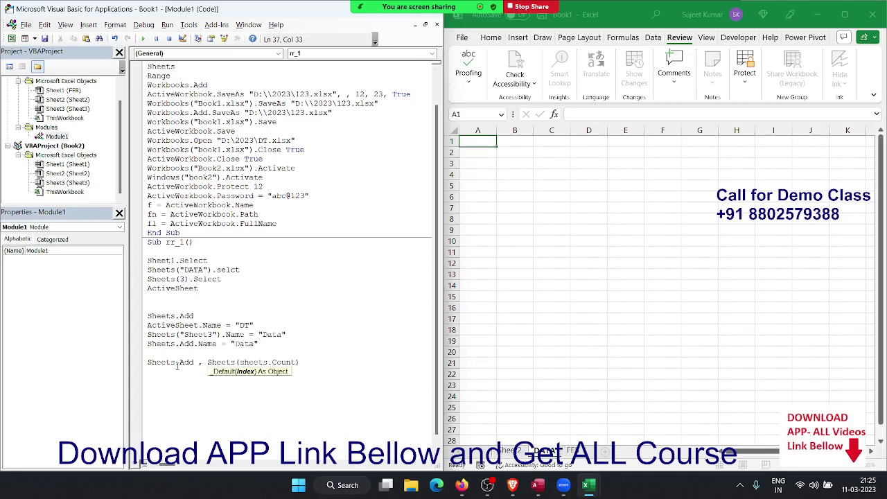
# - Delete the blank line above the add-sheet line
pyautogui.click(191, 384)
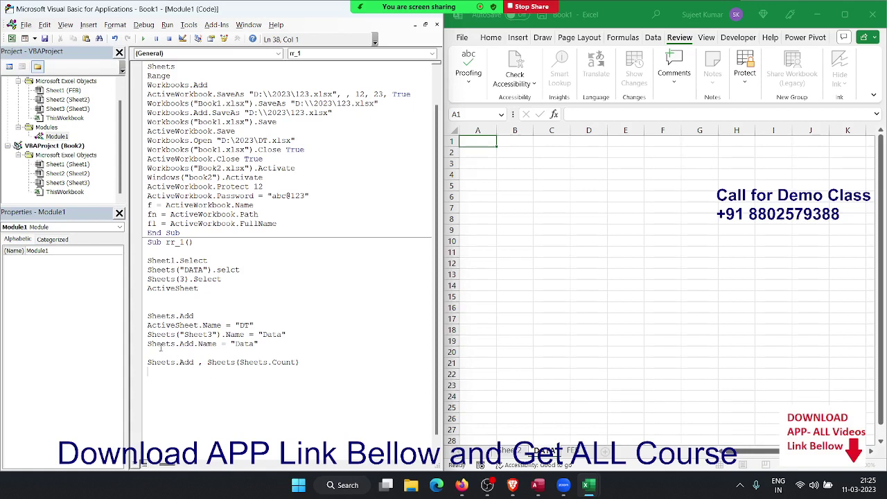
pyautogui.click(143, 362)
pyautogui.press('Up')
pyautogui.press('Delete')
pyautogui.press('Down')
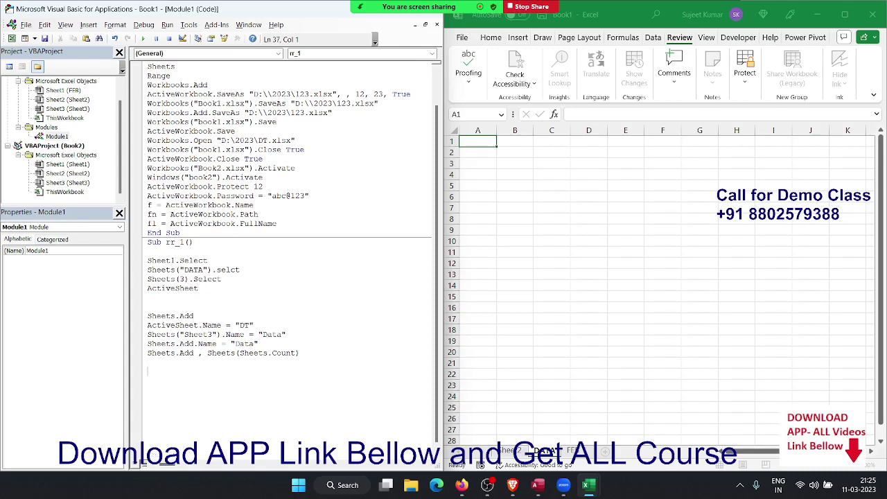
pyautogui.press('Down')
# - Add a Sheet1.Delete line at the end of rr_1
pyautogui.write('sh')
pyautogui.write('eet1.')
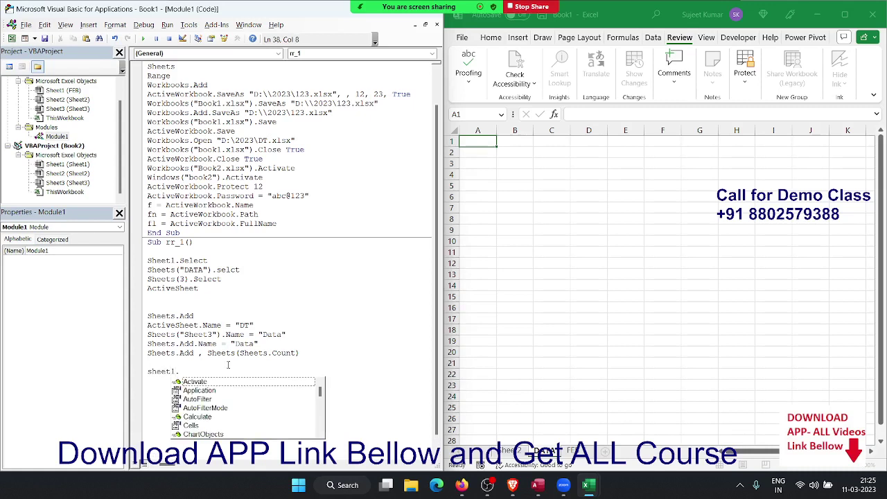
pyautogui.write('de')
pyautogui.press('Tab')
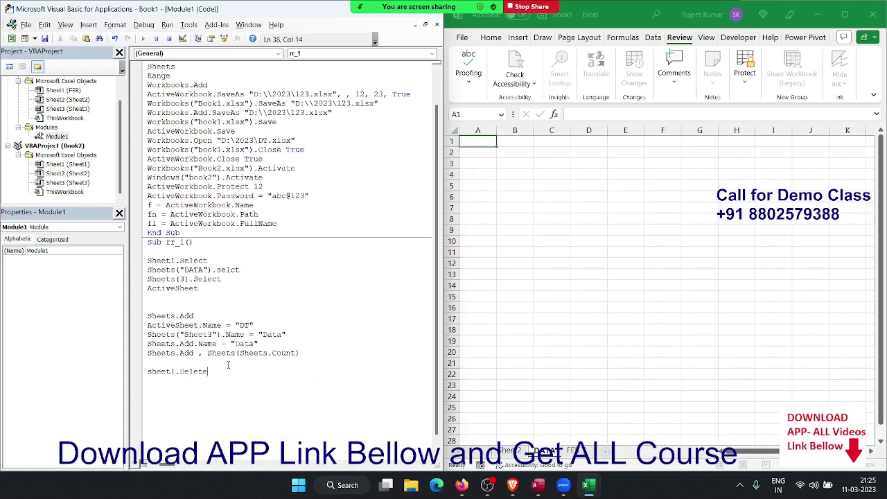
pyautogui.press('Return')
pyautogui.doubleClick(160, 279)
pyautogui.click(236, 371)
pyautogui.press('Return')
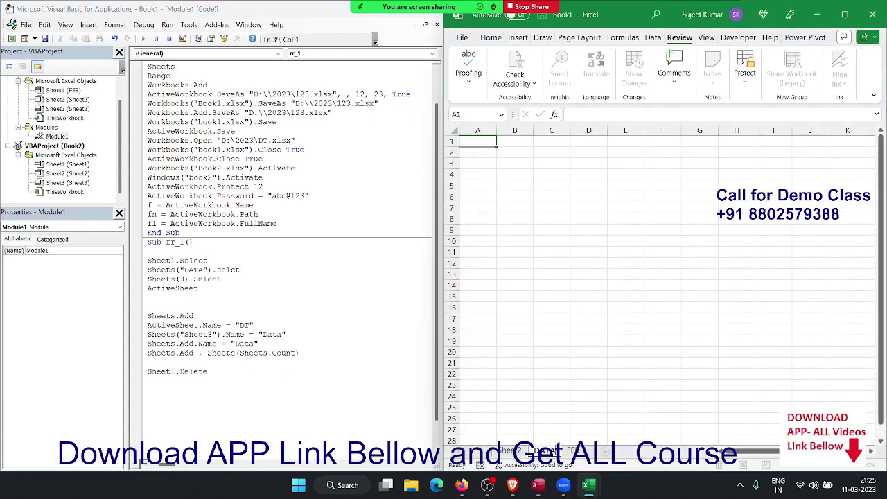
# - Start deleting the DATA sheet in Excel, then cancel the confirmation
pyautogui.click(548, 450)
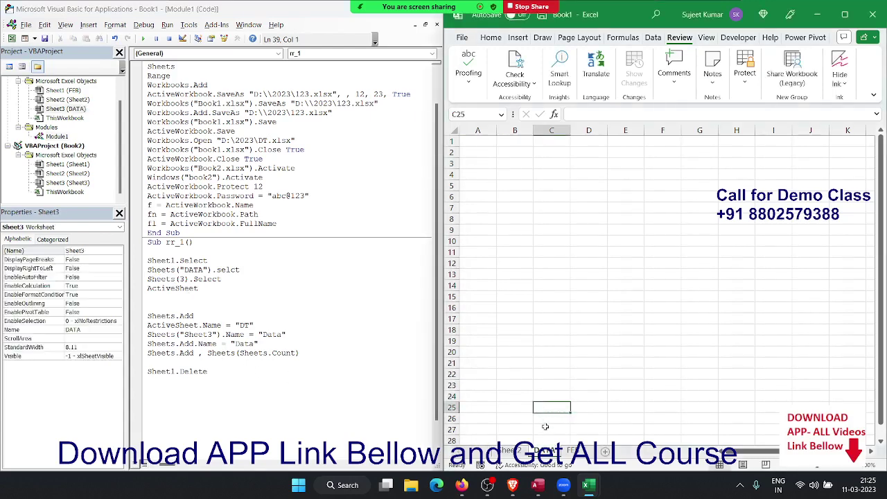
pyautogui.rightClick(549, 449)
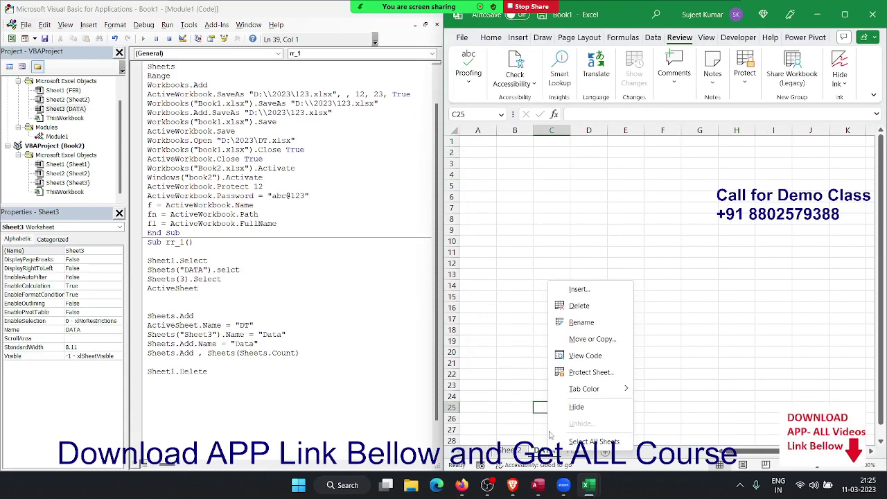
pyautogui.click(582, 306)
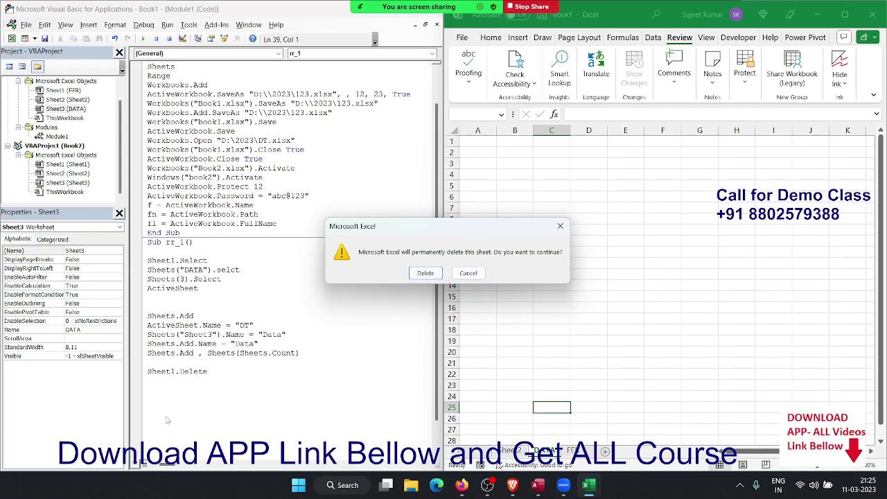
pyautogui.press('Return')
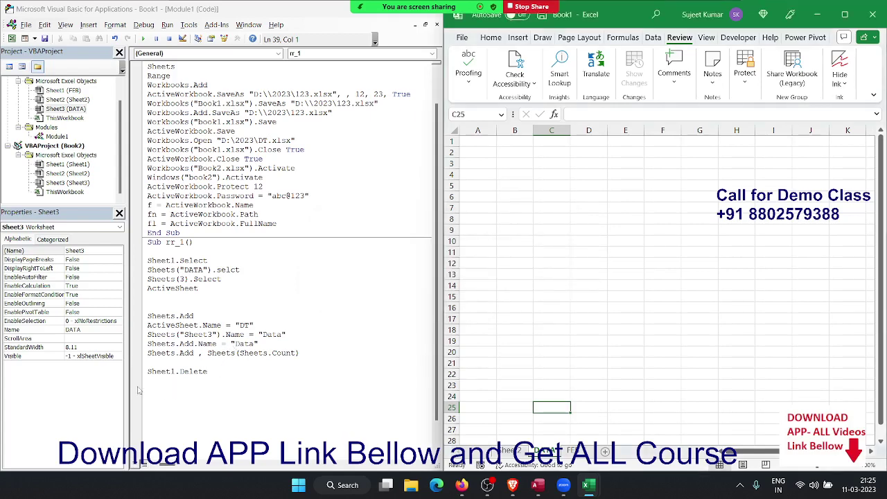
# - Insert Application.DisplayAlerts = False on a new line above Sheet1.Delete
pyautogui.click(151, 363)
pyautogui.press('Return')
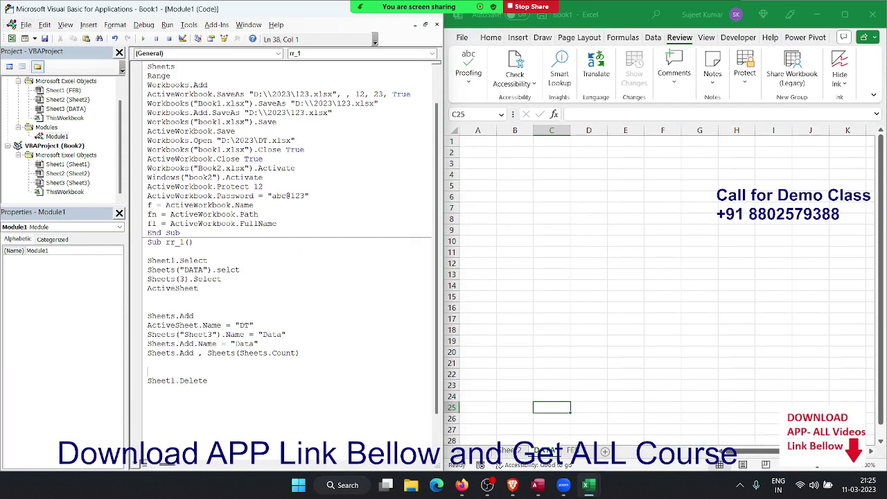
pyautogui.write('ap')
pyautogui.write('plicati')
pyautogui.write('on.')
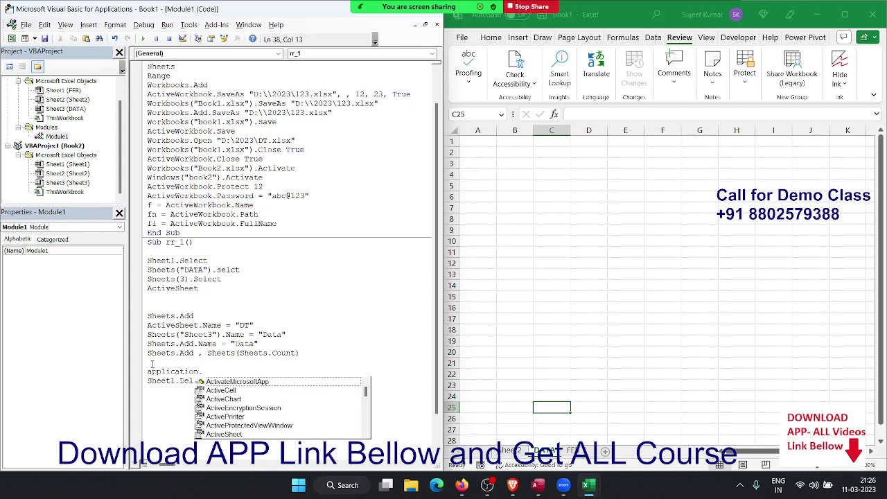
pyautogui.write('display')
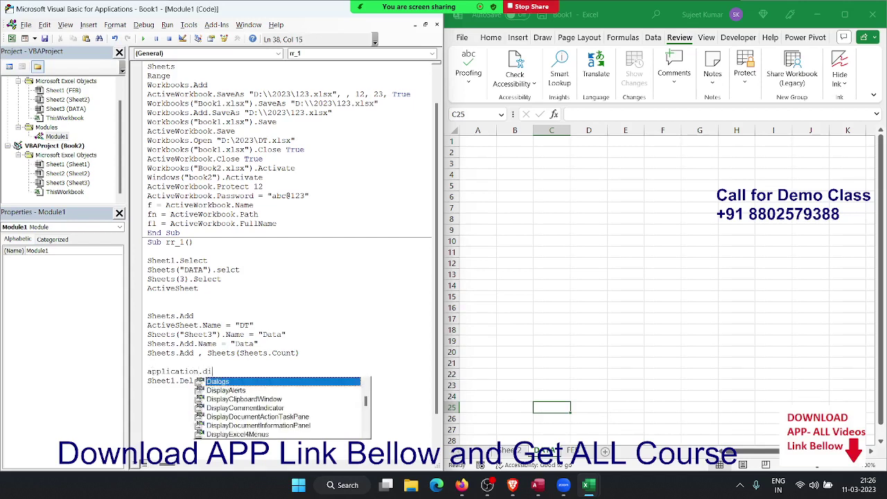
pyautogui.write('a')
pyautogui.press('Tab')
pyautogui.write('=')
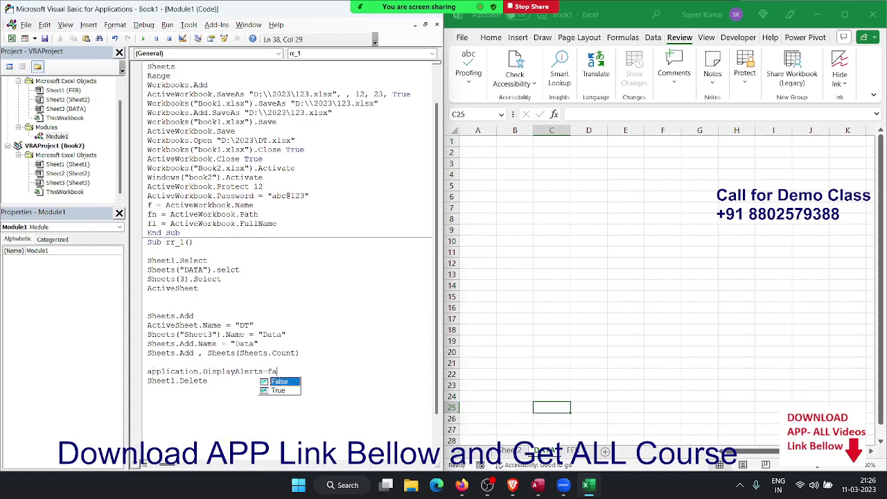
pyautogui.write('False')
pyautogui.press('Down')
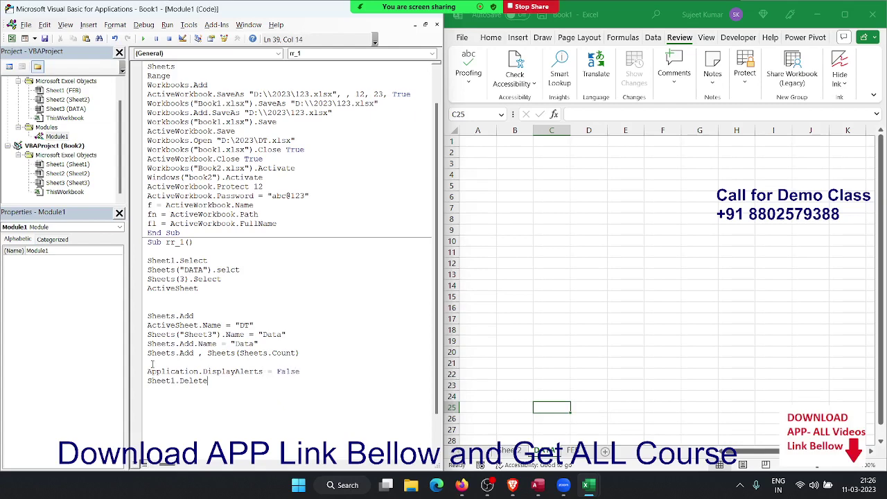
pyautogui.press('Down')
# - Remove the extra blank line and start typing sheet1.mov below Sheet1.Delete
pyautogui.scroll(-2, 147, 368)
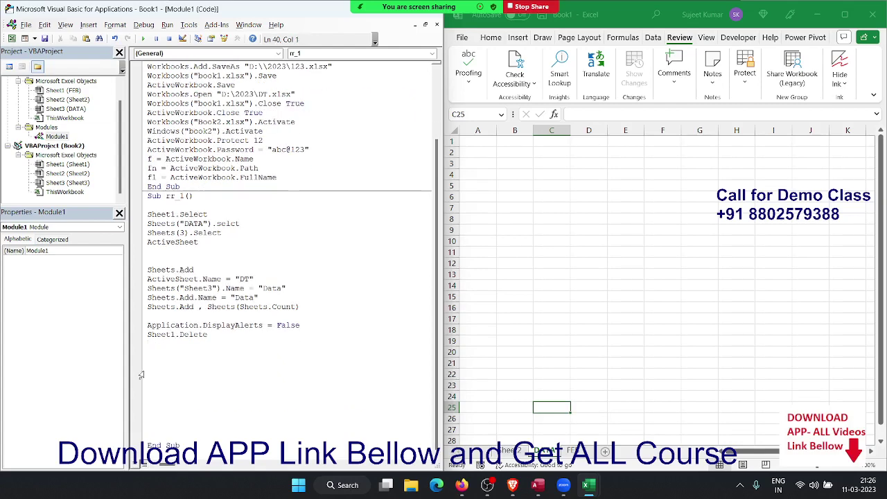
pyautogui.press('Return')
pyautogui.press('Up')
pyautogui.press('Up')
pyautogui.press('Up')
pyautogui.press('Up')
pyautogui.press('Delete')
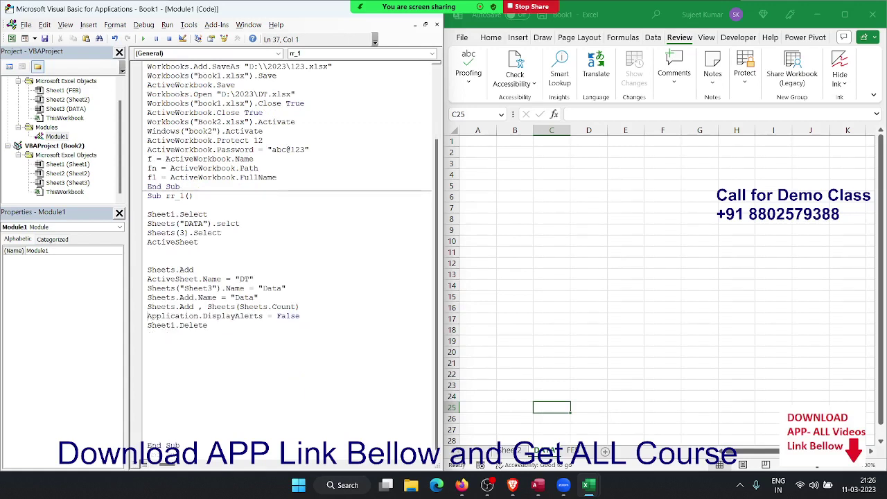
pyautogui.press('Down')
pyautogui.press('Down')
pyautogui.press('Down')
pyautogui.write('shee')
pyautogui.write('t')
pyautogui.write('1.')
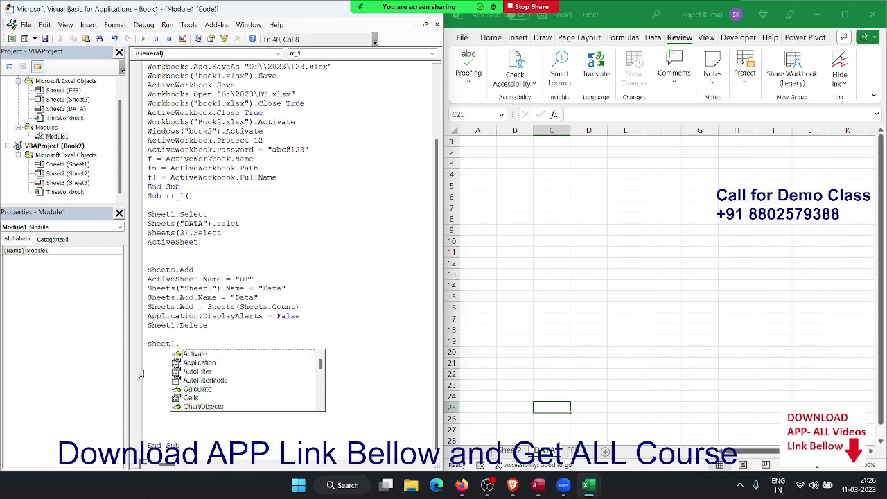
pyautogui.write('mov')
# - Complete Sheet1.Move, add Sheet1.Move Sheets("Data"), and drag the FEB tab before DATA in Excel
pyautogui.press('Return')
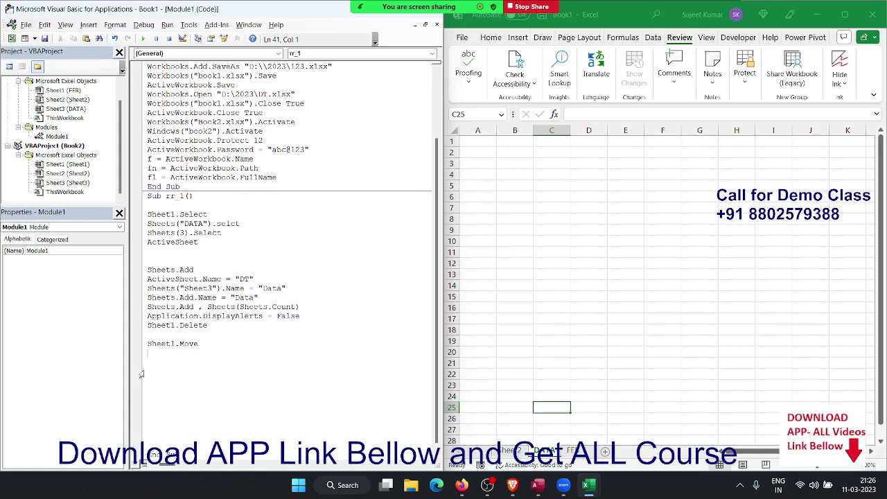
pyautogui.write('sheet')
pyautogui.write('s1')
pyautogui.press('BackSpace')
pyautogui.press('BackSpace')
pyautogui.write('1')
pyautogui.write('.Move ')
pyautogui.write('sheet')
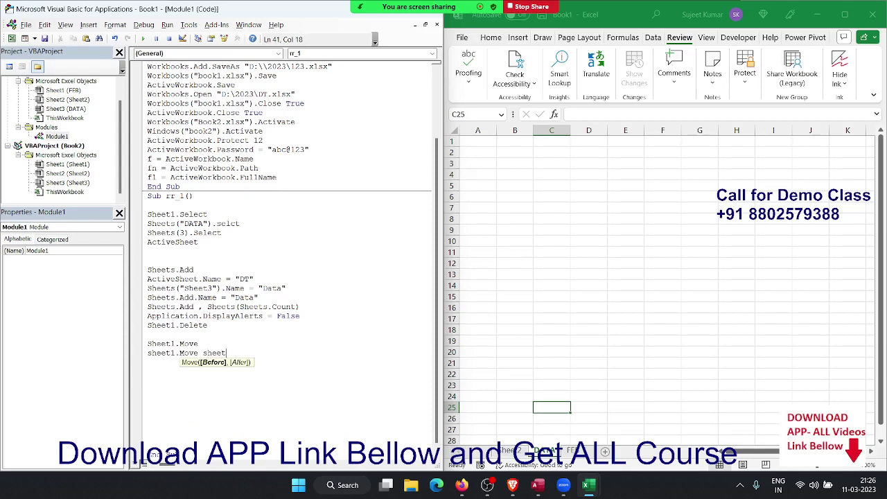
pyautogui.write('s("')
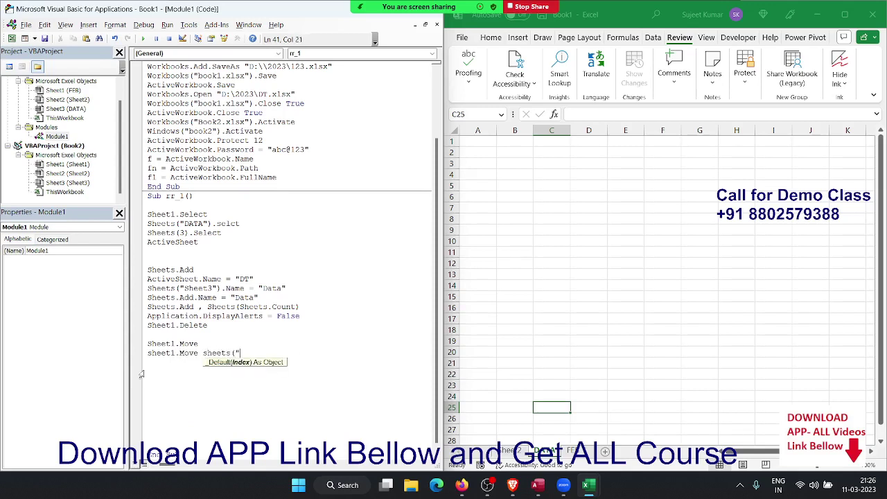
pyautogui.write('Data"')
pyautogui.write(')')
pyautogui.press('Return')
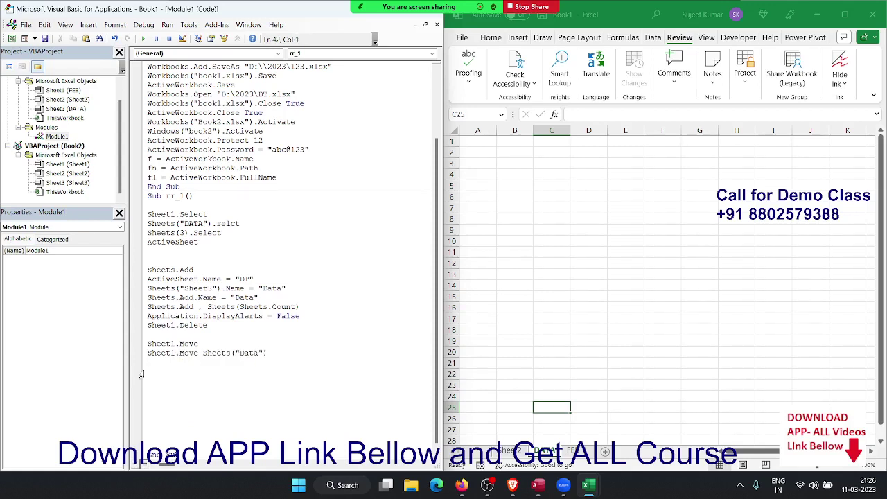
pyautogui.click(573, 451)
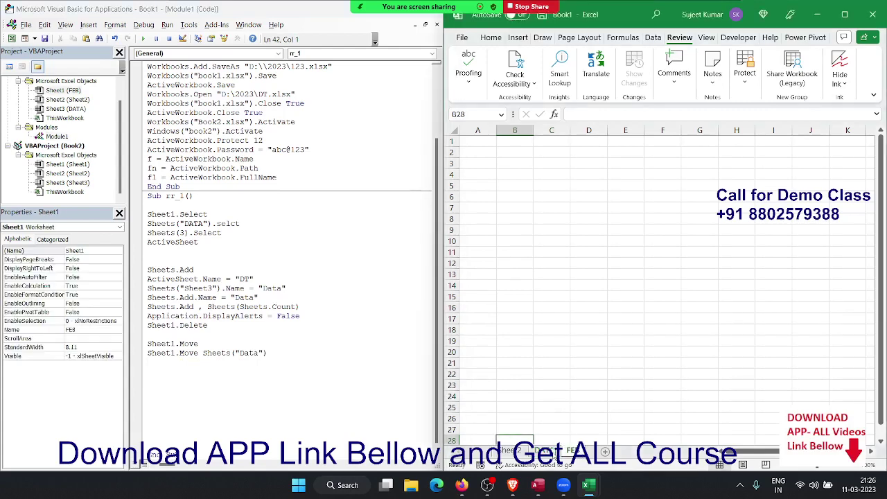
pyautogui.moveTo(579, 451); pyautogui.dragTo(548, 451)
# - Add the line Sheet1.Move Workbooks("Book2.xlsx").Sheets(2), fixing the stray quote
pyautogui.click(239, 375)
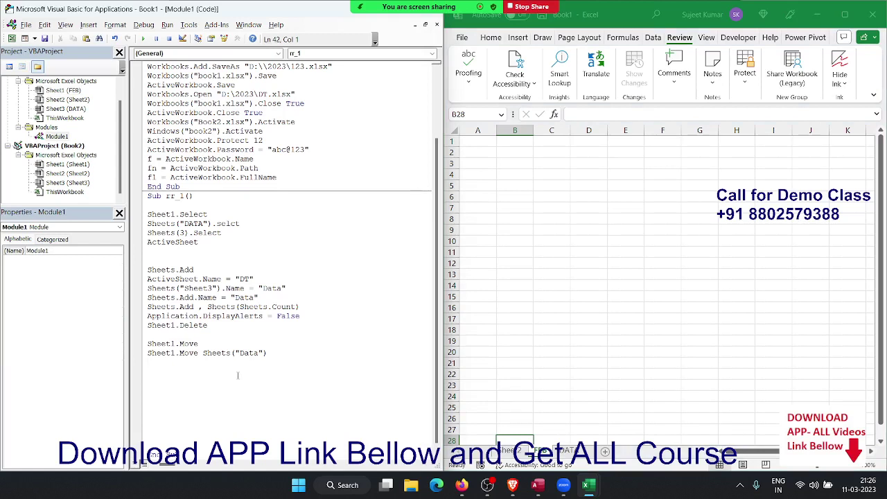
pyautogui.write('sheet')
pyautogui.write('1.mov')
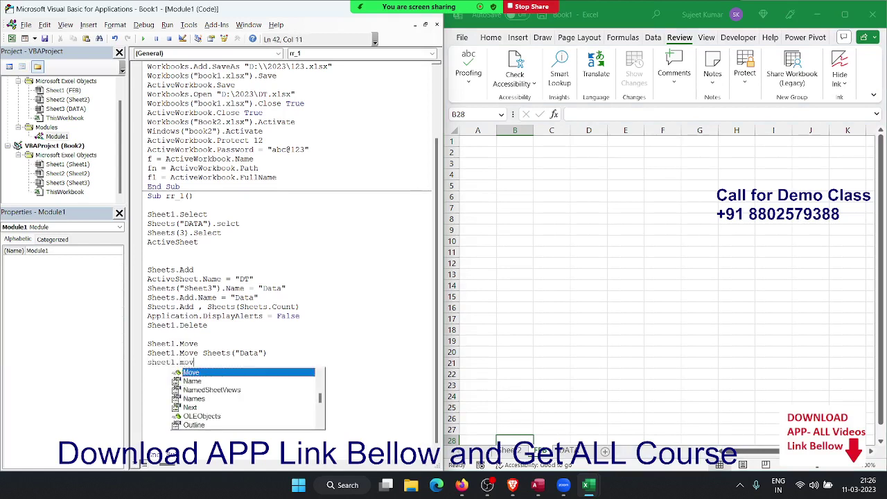
pyautogui.write('e wo')
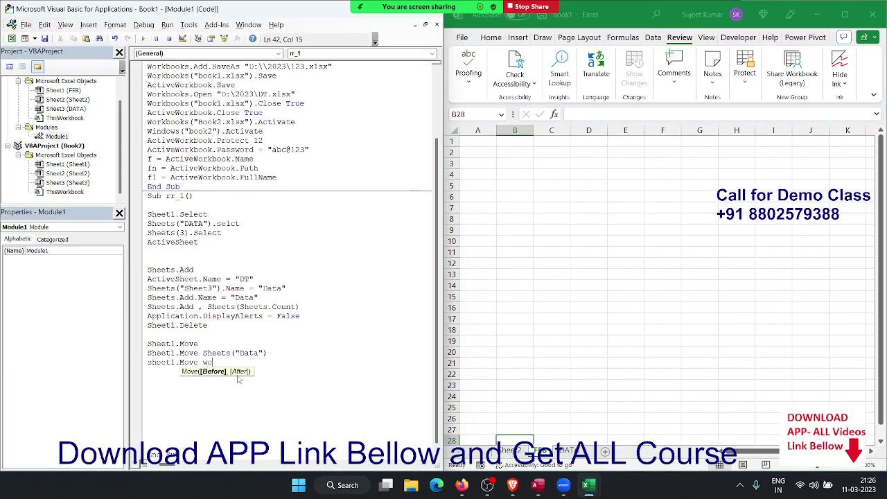
pyautogui.write('rkbooks')
pyautogui.write('("Bo')
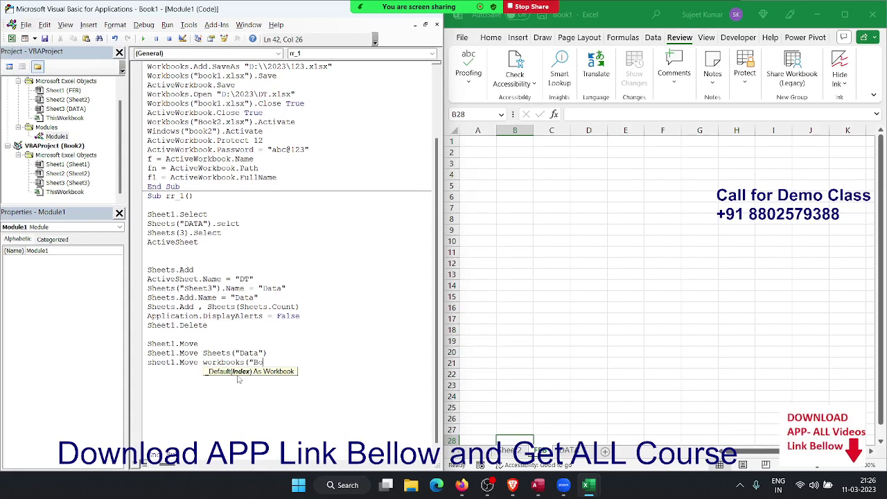
pyautogui.write('ok2.')
pyautogui.write('xlsx"')
pyautogui.write(').')
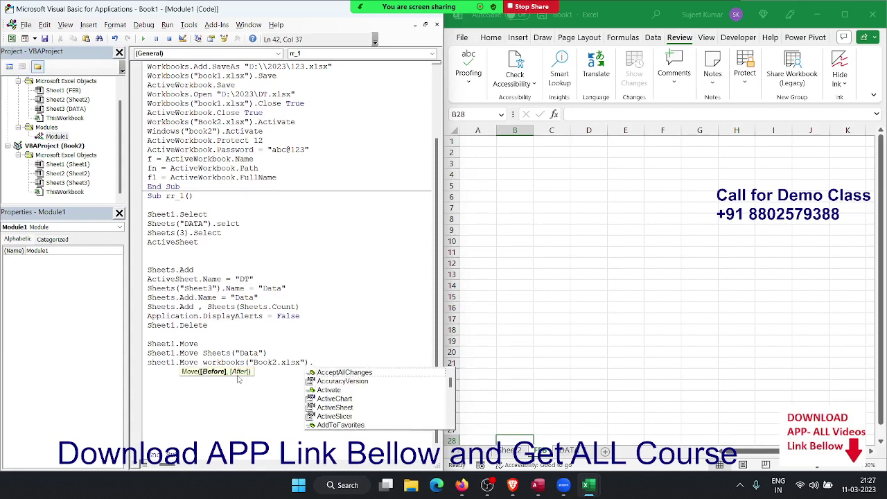
pyautogui.write('Sheets(')
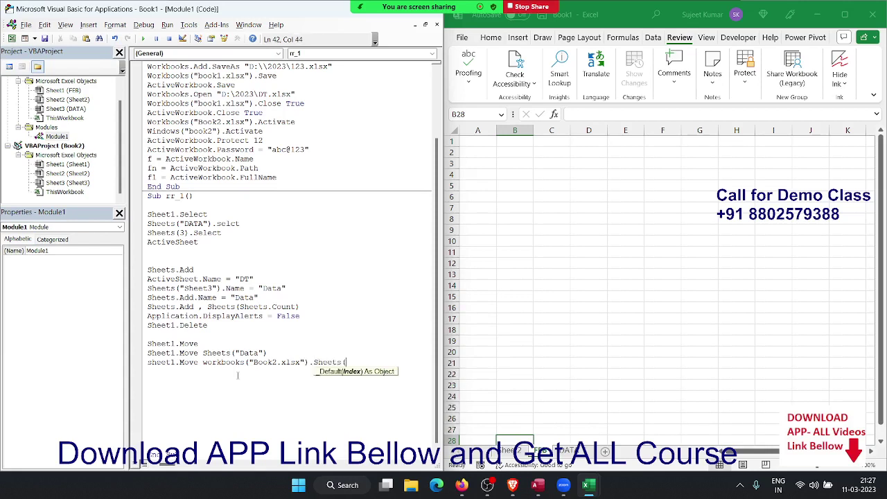
pyautogui.write('"')
pyautogui.press('BackSpace')
pyautogui.write('2')
pyautogui.write(')')
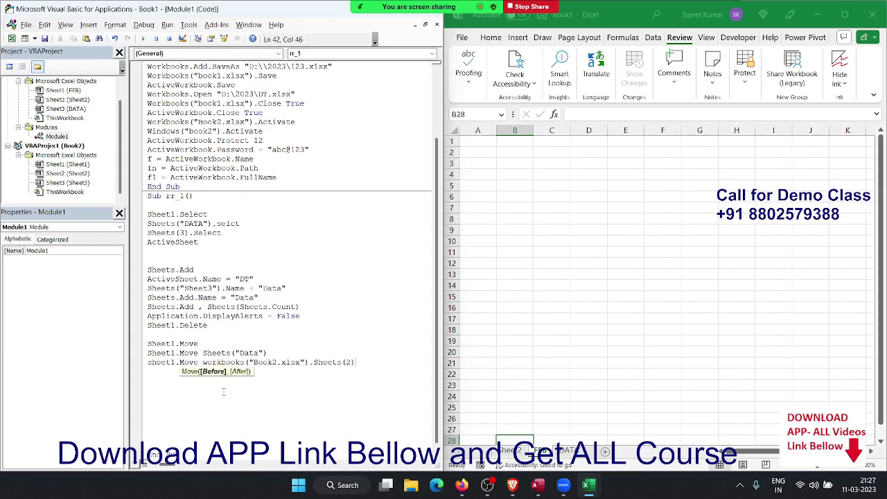
# - Duplicate the three Sheet1.Move lines below themselves and remove the stray c
pyautogui.click(222, 392)
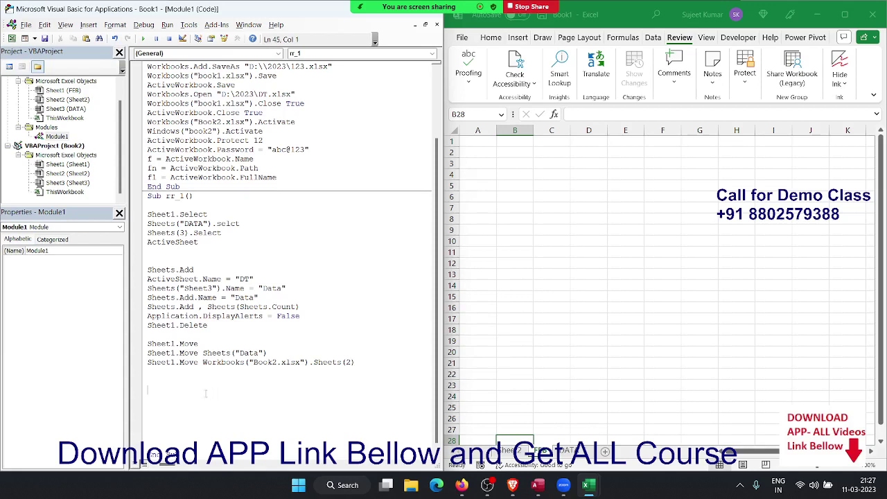
pyautogui.moveTo(155, 387); pyautogui.dragTo(147, 343)
pyautogui.hotkey('ctrl', 'c')
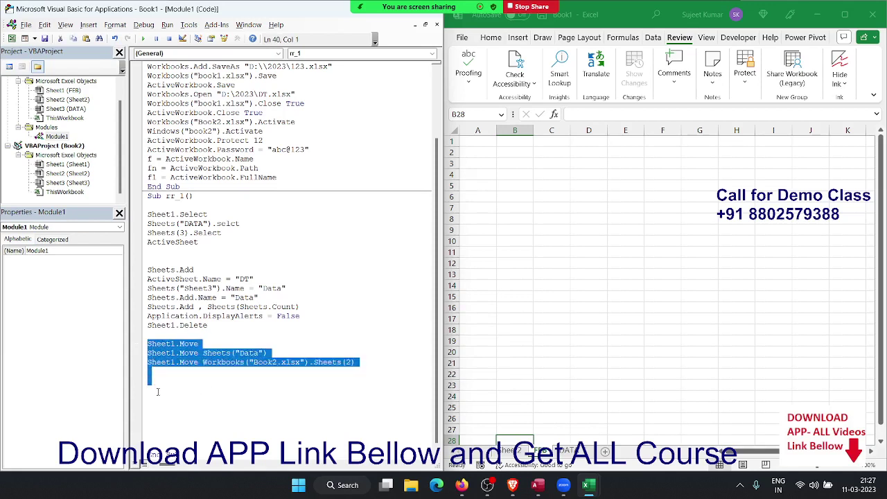
pyautogui.click(155, 387)
pyautogui.write('c')
pyautogui.hotkey('ctrl', 'v')
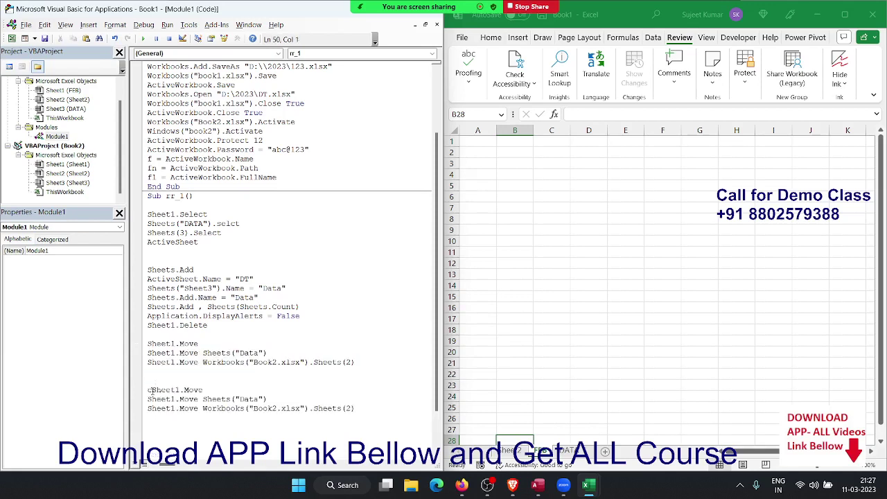
pyautogui.click(152, 390)
pyautogui.press('BackSpace')
# - Change Move to Copy on each of the three pasted lines
pyautogui.doubleClick(183, 390)
pyautogui.write('copy')
pyautogui.doubleClick(189, 400)
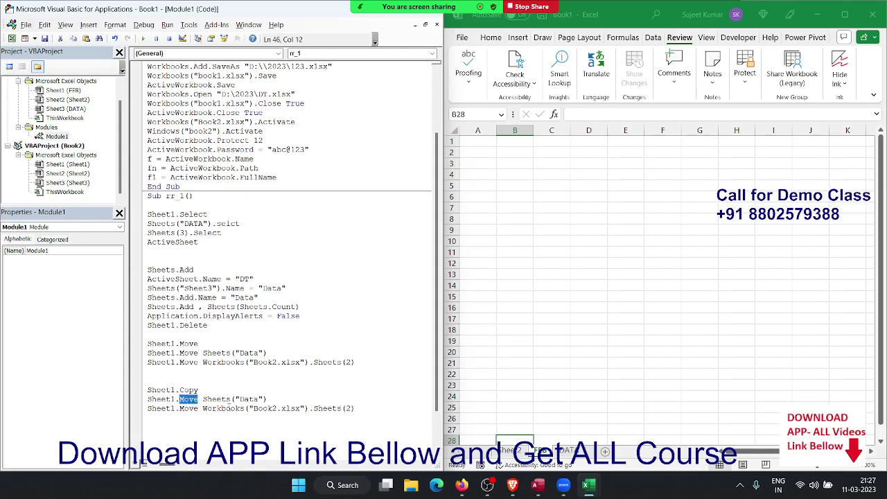
pyautogui.write('copy')
pyautogui.doubleClick(188, 408)
pyautogui.write('copy')
pyautogui.click(181, 437)
pyautogui.scroll(-2, 183, 426)
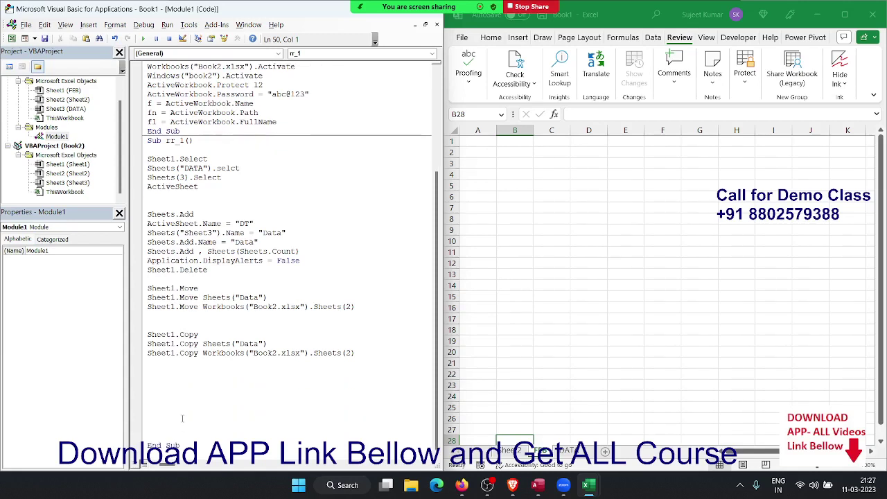
# - Add the line Sheet1.Visible = xlSheetHidden
pyautogui.write('s')
pyautogui.write('heet1.')
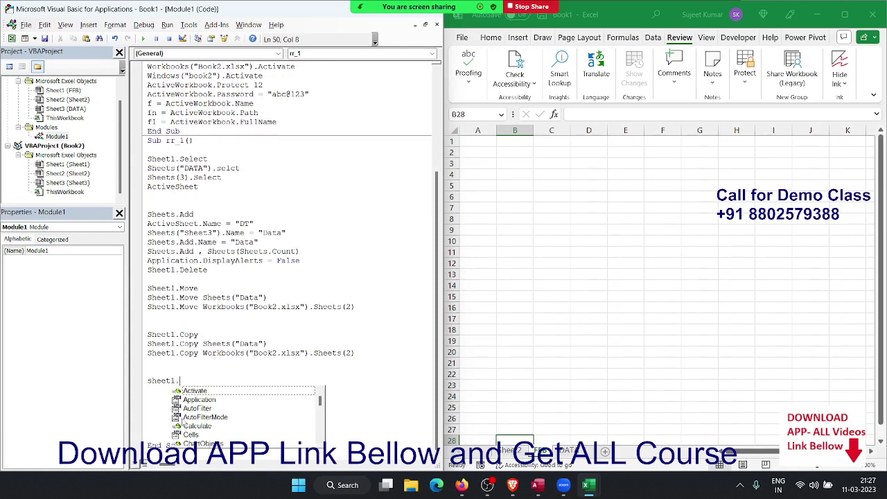
pyautogui.write('vi')
pyautogui.press('Tab')
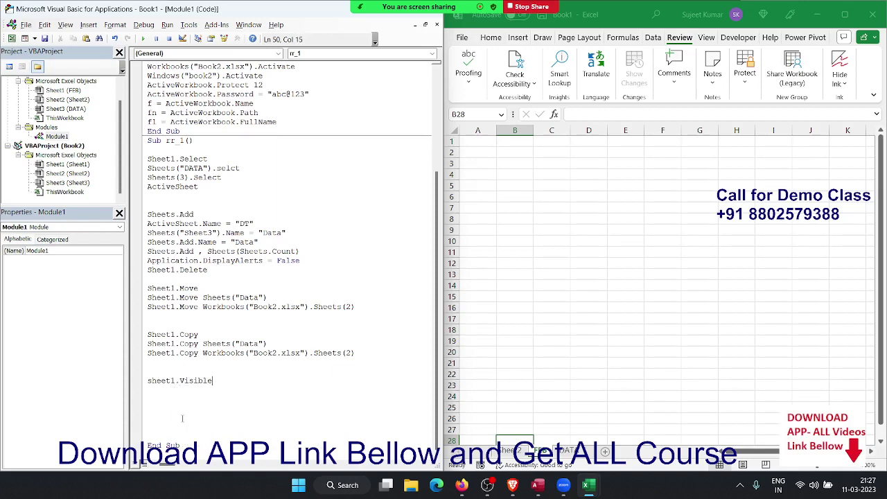
pyautogui.write('=')
pyautogui.press('Tab')
pyautogui.press('Return')
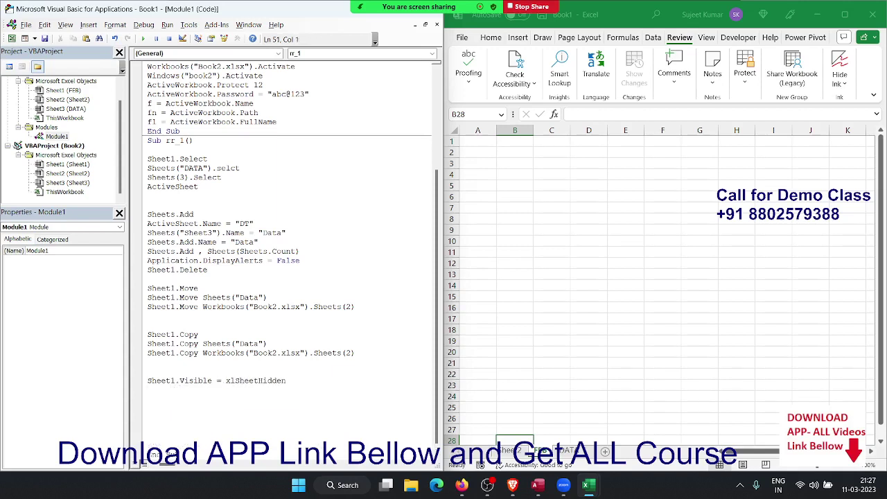
# - Hide the FFB sheet from its tab menu, then unhide it again
pyautogui.rightClick(541, 451)
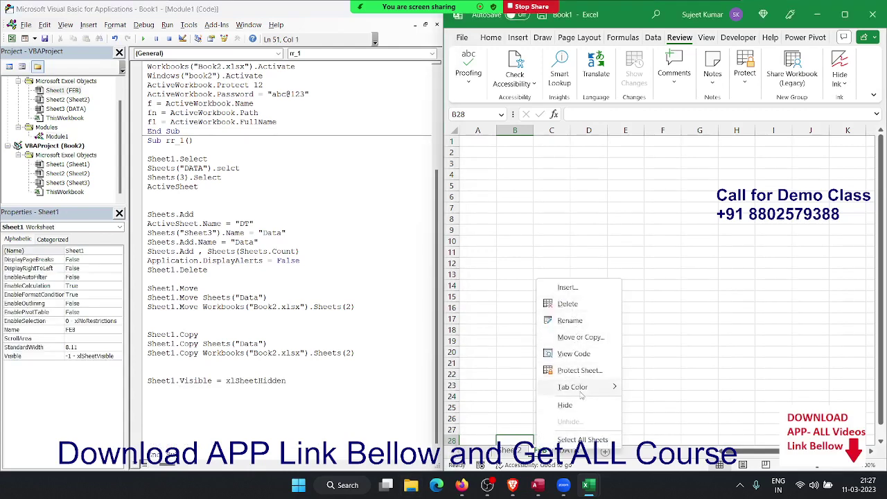
pyautogui.moveTo(582, 387)
pyautogui.click(575, 407)
pyautogui.rightClick(553, 448)
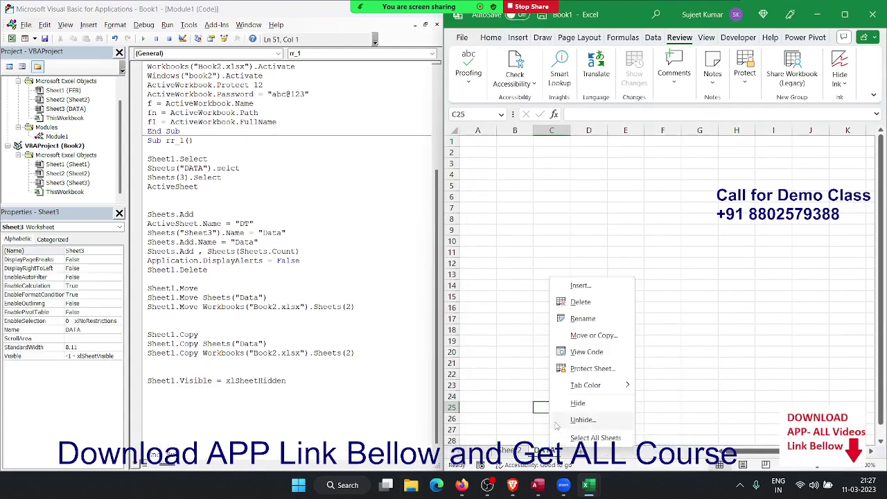
pyautogui.click(581, 420)
pyautogui.click(605, 456)
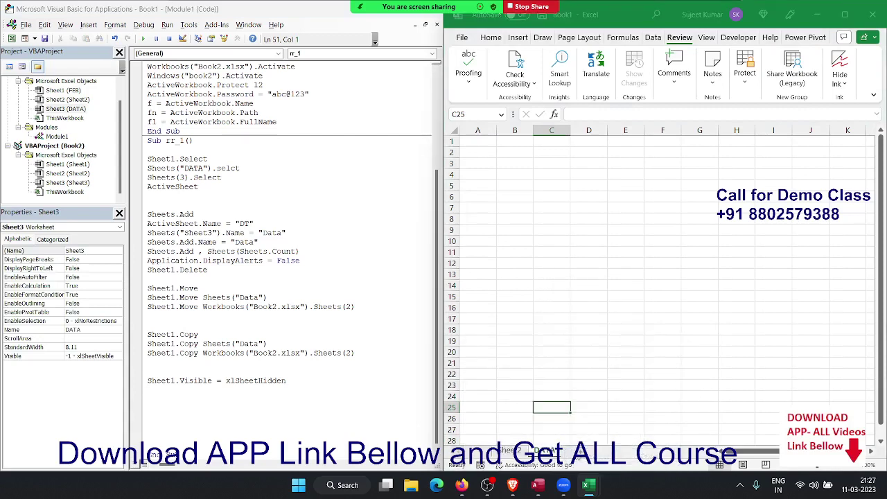
# - Add Sheet1.Visible = xlSheetVeryHidden and remove the blank line after it
pyautogui.click(208, 399)
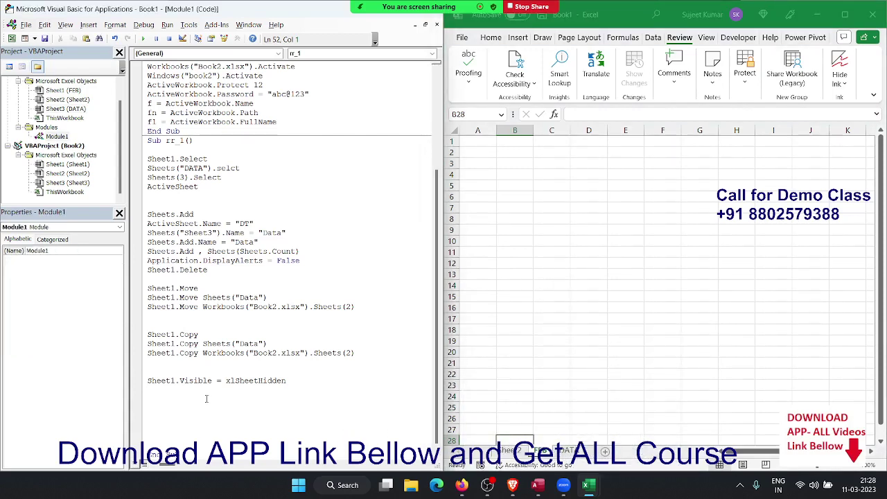
pyautogui.write('sheet')
pyautogui.write('1.vi')
pyautogui.press('Tab')
pyautogui.write('=')
pyautogui.press('Down')
pyautogui.press('Down')
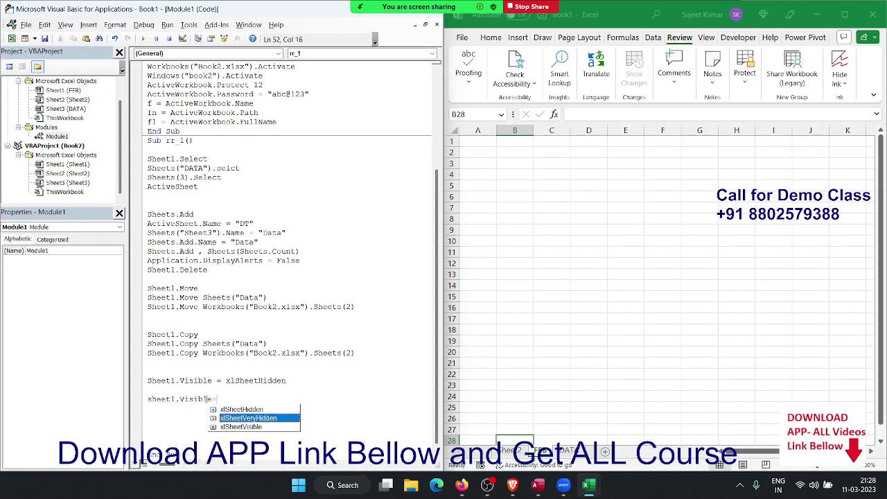
pyautogui.press('Tab')
pyautogui.press('Return')
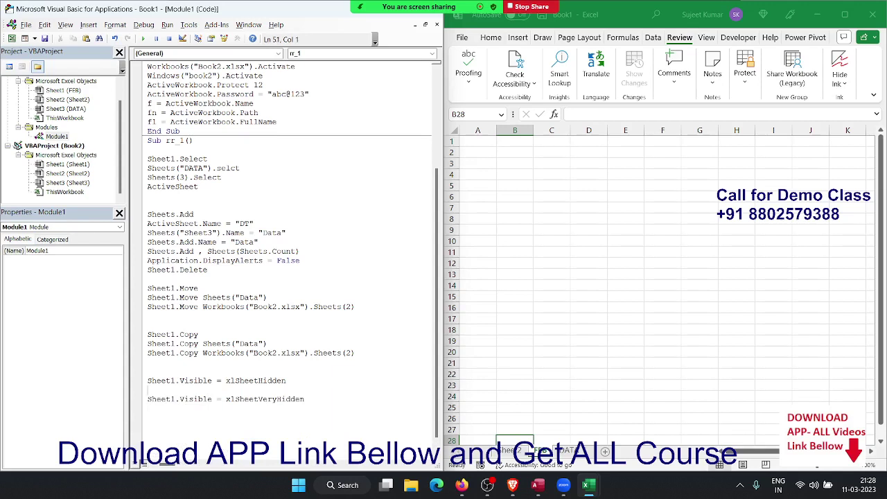
pyautogui.press('Delete')
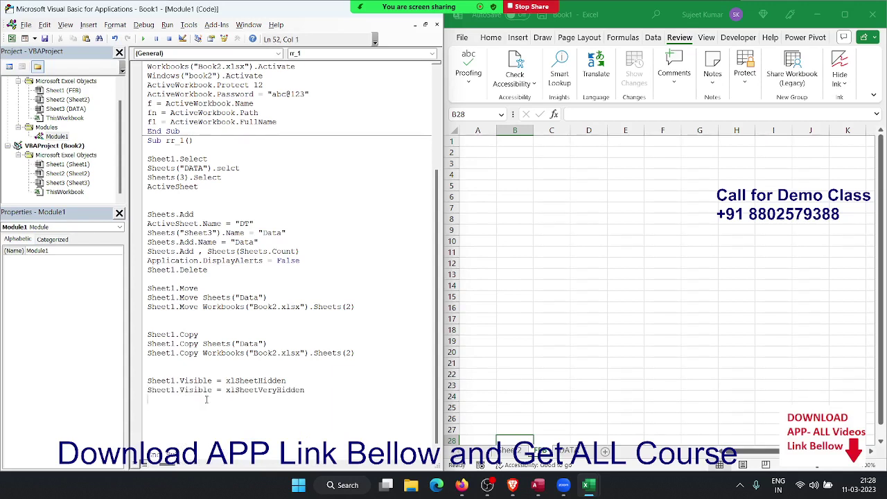
# - Add the line Sheet1.Visible = xlSheetVisible
pyautogui.write('s')
pyautogui.write('heet1.')
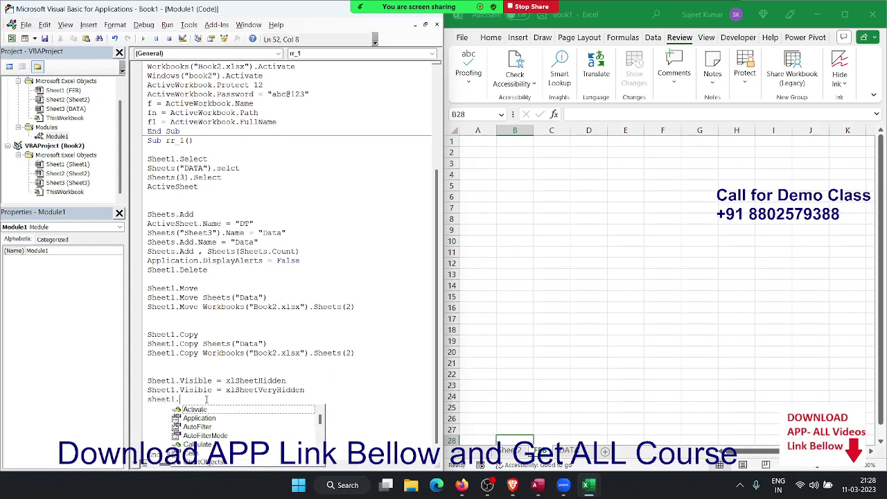
pyautogui.write('vi')
pyautogui.press('Tab')
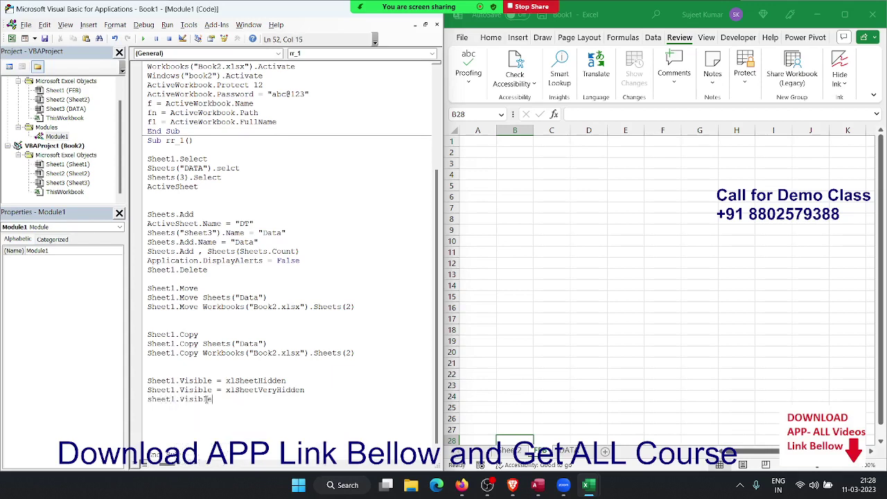
pyautogui.write('=')
pyautogui.press('Tab')
pyautogui.press('Return')
# - Check the DATA sheet's Visible property list, leaving it at xlSheetVisible
pyautogui.click(78, 110)
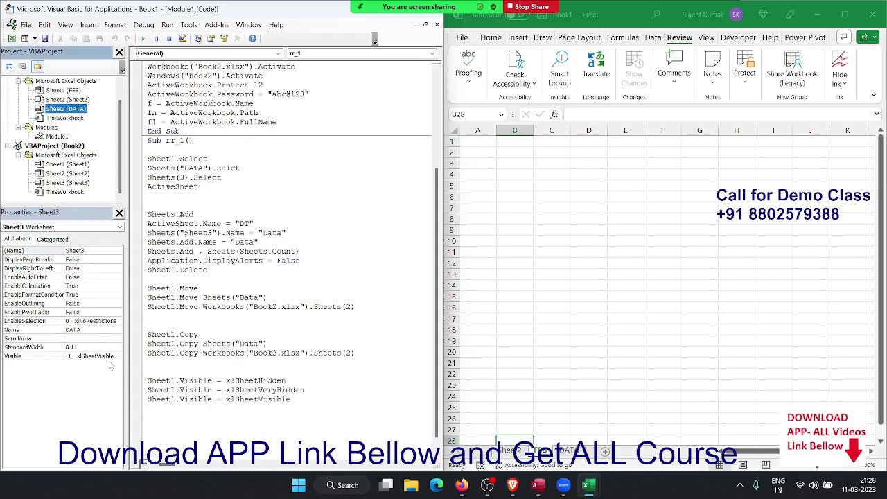
pyautogui.click(113, 357)
pyautogui.click(118, 357)
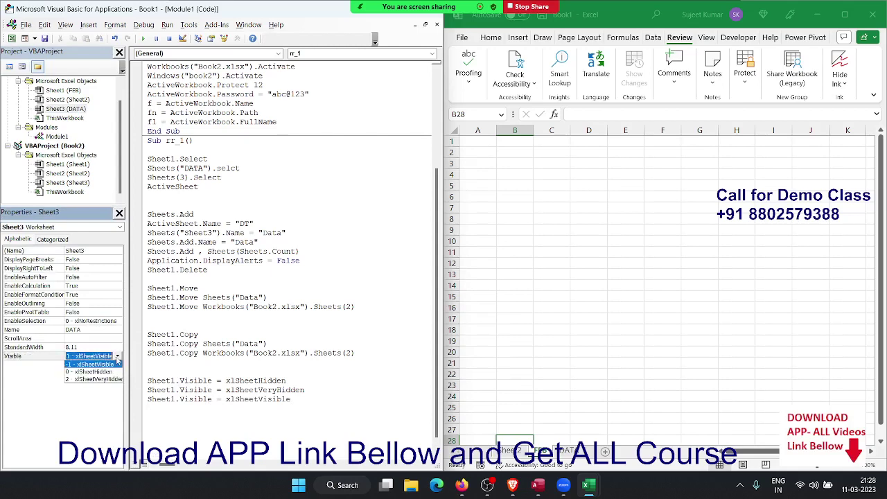
pyautogui.click(117, 364)
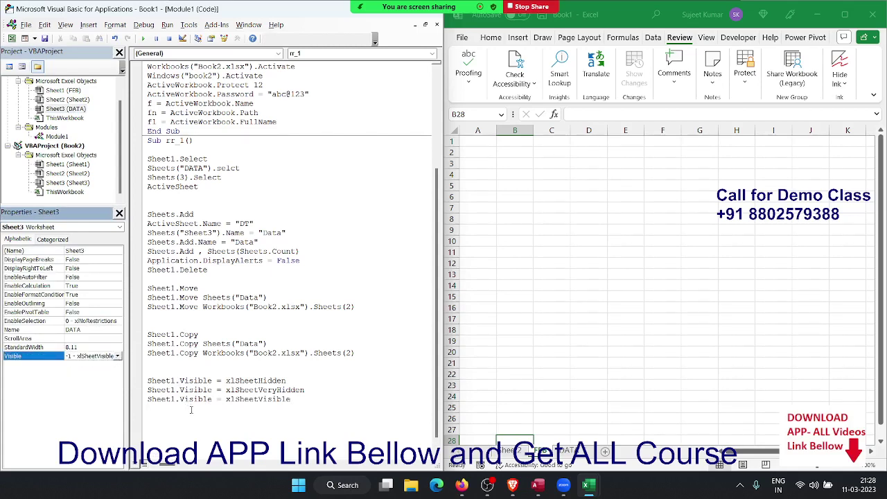
pyautogui.click(191, 409)
pyautogui.scroll(-1, 192, 406)
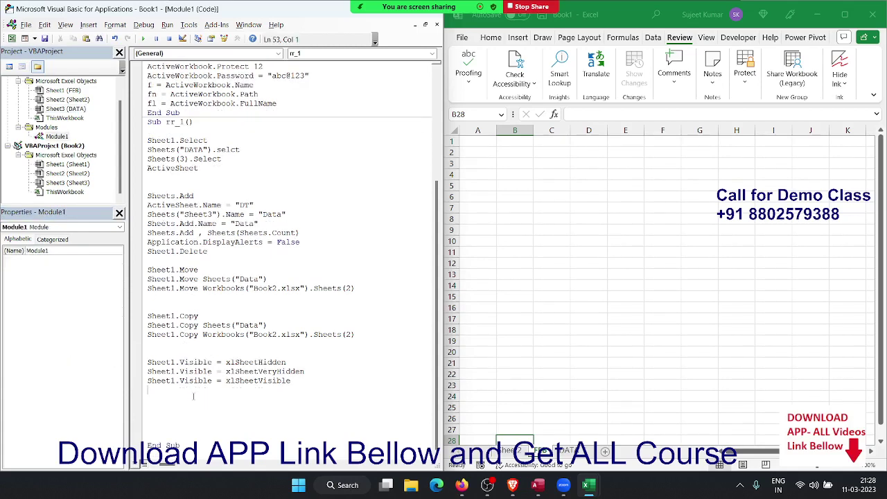
pyautogui.press('Return')
pyautogui.write('sgh')
pyautogui.write('eet')
pyautogui.press('BackSpace')
pyautogui.press('BackSpace')
pyautogui.press('BackSpace')
pyautogui.press('BackSpace')
pyautogui.press('BackSpace')
pyautogui.write('heet')
pyautogui.write('1.pro')
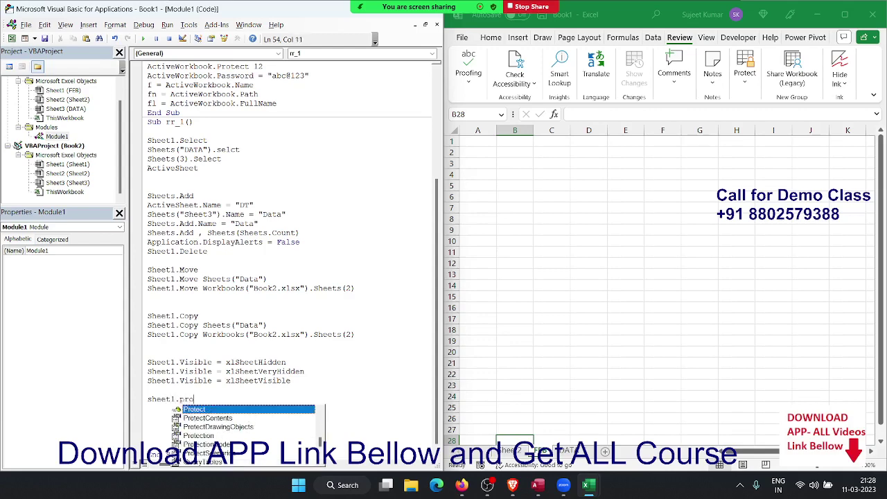
pyautogui.press('Tab')
pyautogui.press('Return')
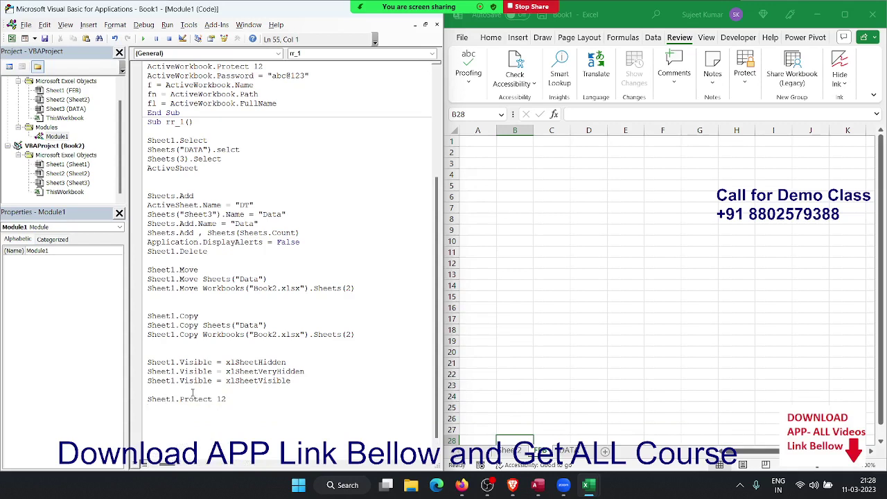
pyautogui.write('sheet')
pyautogui.write('1')
pyautogui.write('.un')
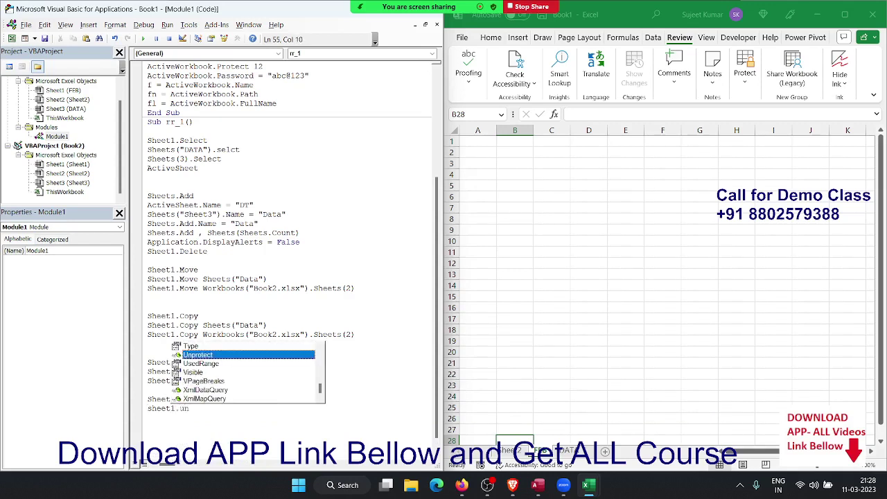
pyautogui.press('Return')
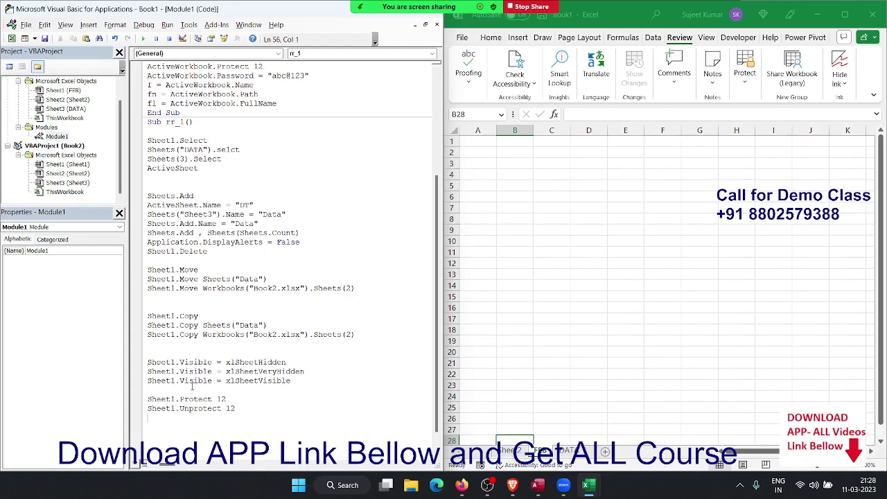
pyautogui.scroll(3, 192, 388)
pyautogui.scroll(3, 206, 359)
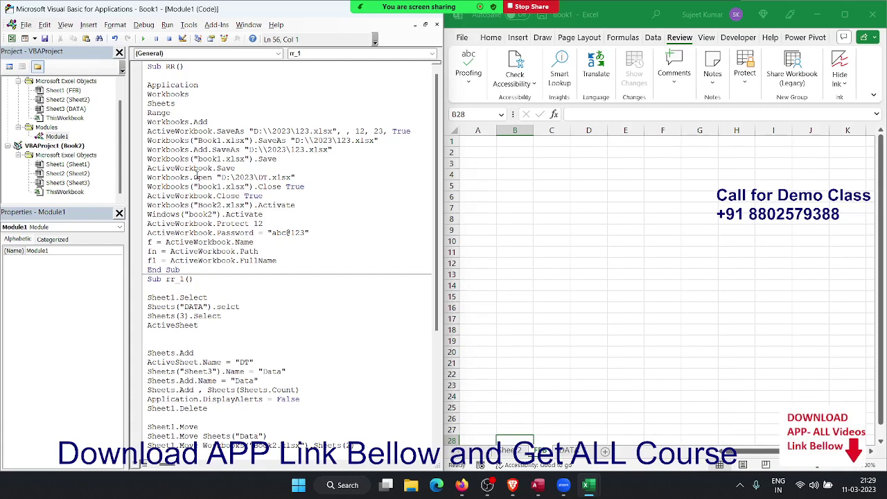
# - Enter 22 into cell B1 of the first sheet
pyautogui.scroll(-1, 196, 177)
pyautogui.scroll(-2, 197, 177)
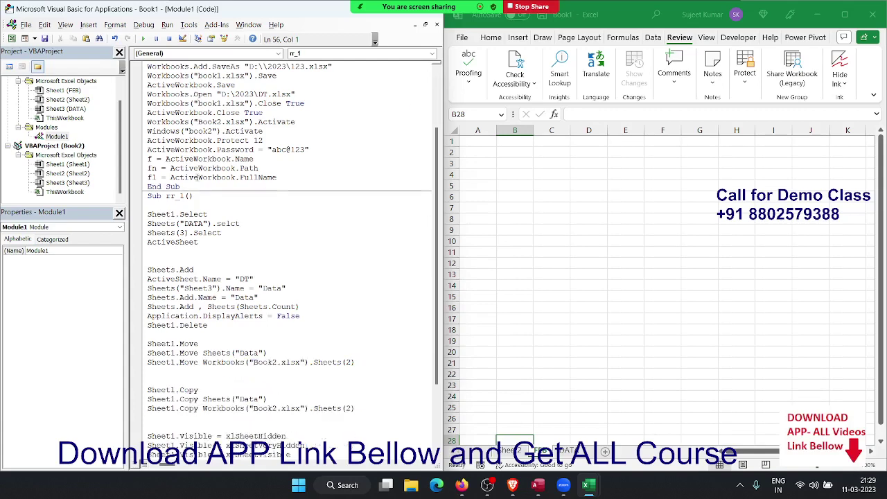
pyautogui.scroll(-4, 198, 177)
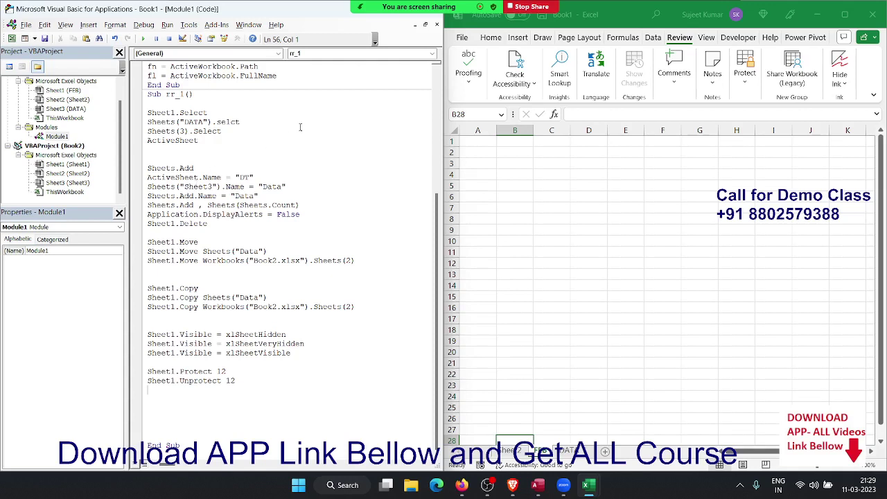
pyautogui.click(505, 145)
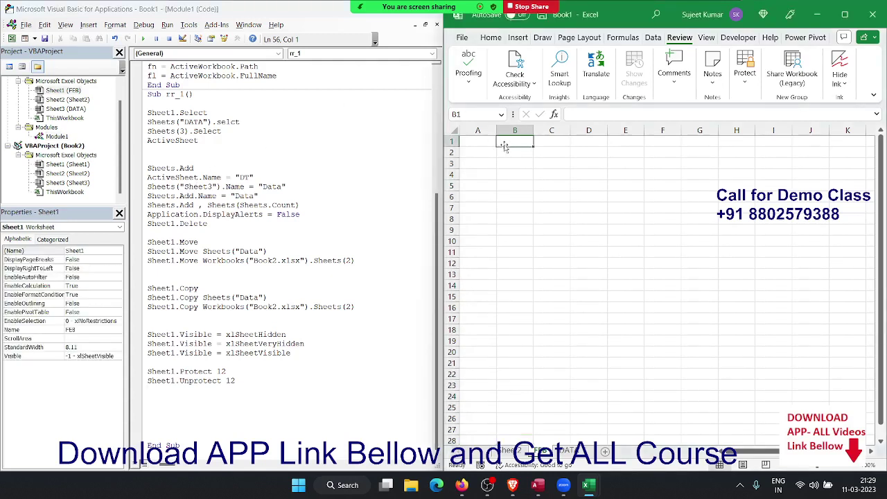
pyautogui.write('22')
pyautogui.press('Return')
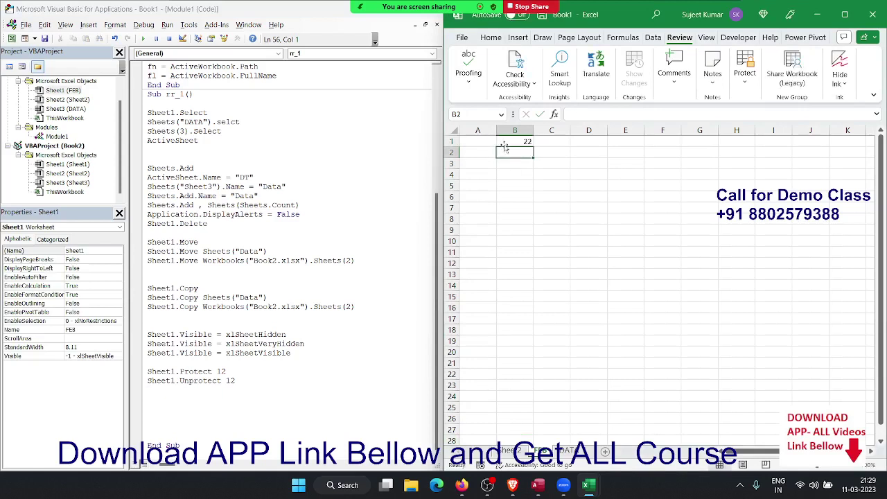
pyautogui.click(505, 145)
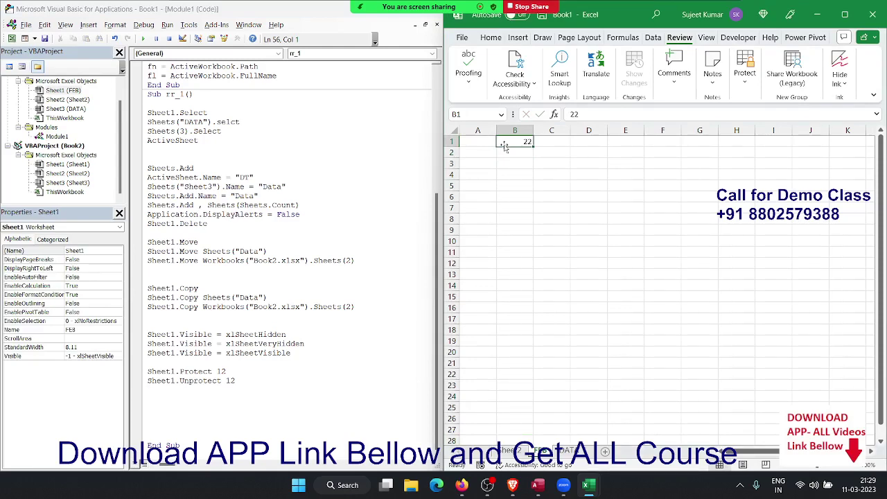
# - Go back to the rr_1 code and move the cursor toward End Sub
pyautogui.scroll(7, 320, 166)
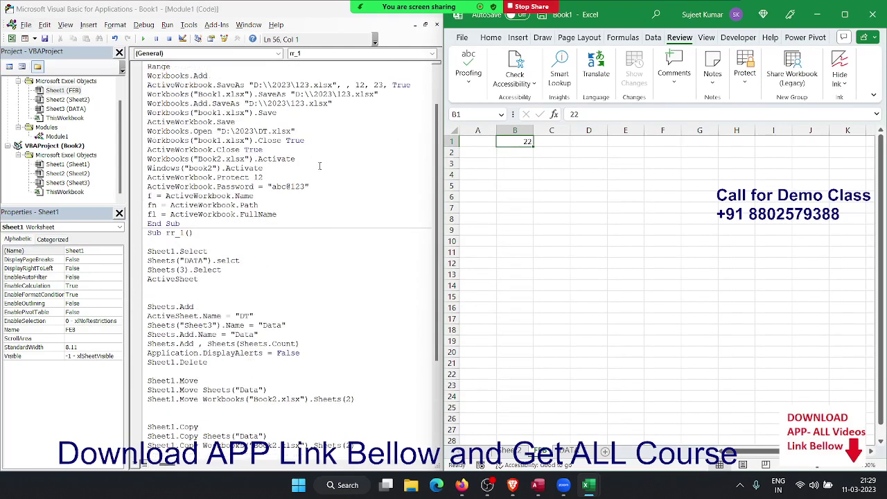
pyautogui.scroll(-4, 320, 165)
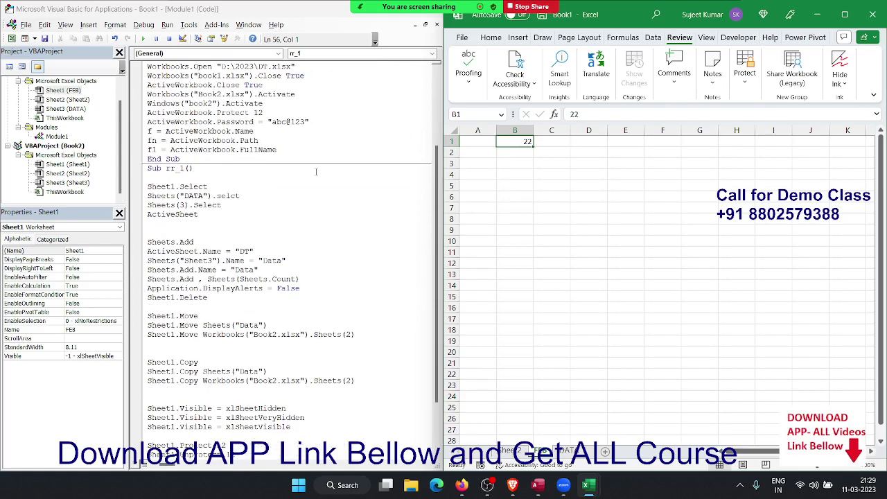
pyautogui.scroll(-3, 316, 171)
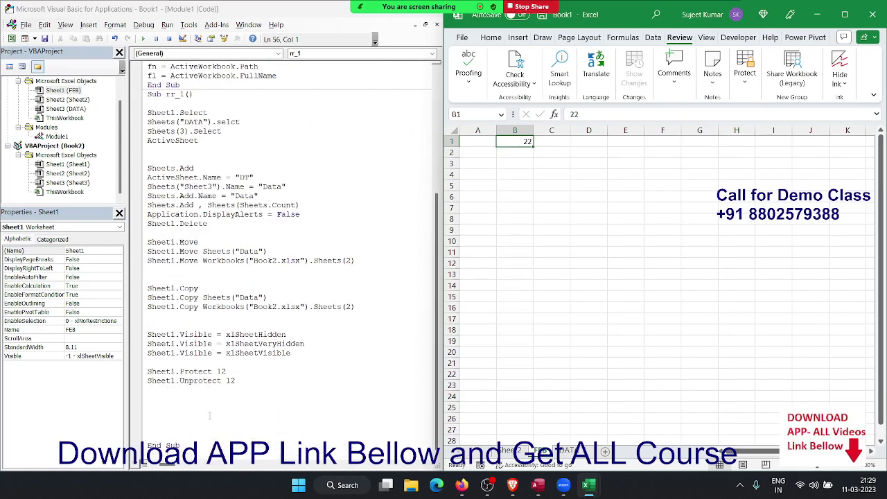
pyautogui.click(207, 412)
pyautogui.press('Down')
pyautogui.press('Down')
pyautogui.press('Down')
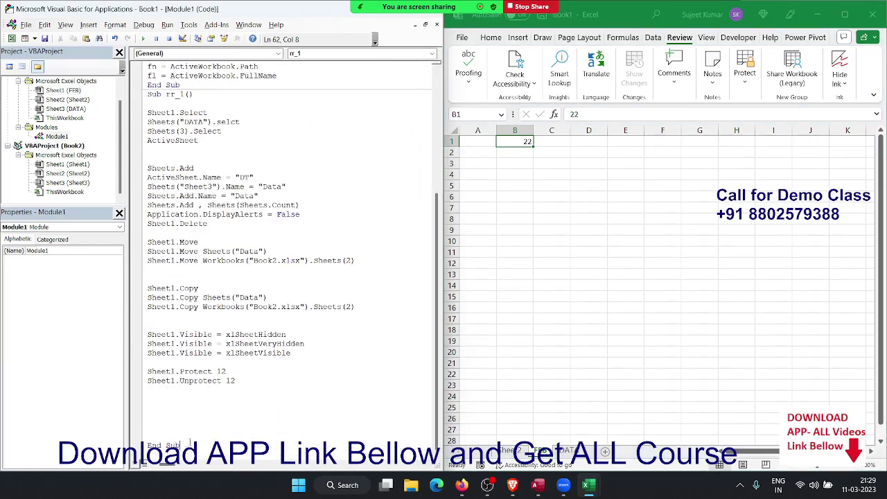
pyautogui.press('Down')
pyautogui.press('Down')
pyautogui.press('Down')
pyautogui.press('Down')
pyautogui.press('Down')
pyautogui.press('Down')
pyautogui.press('Down')
pyautogui.press('Down')
pyautogui.press('Down')
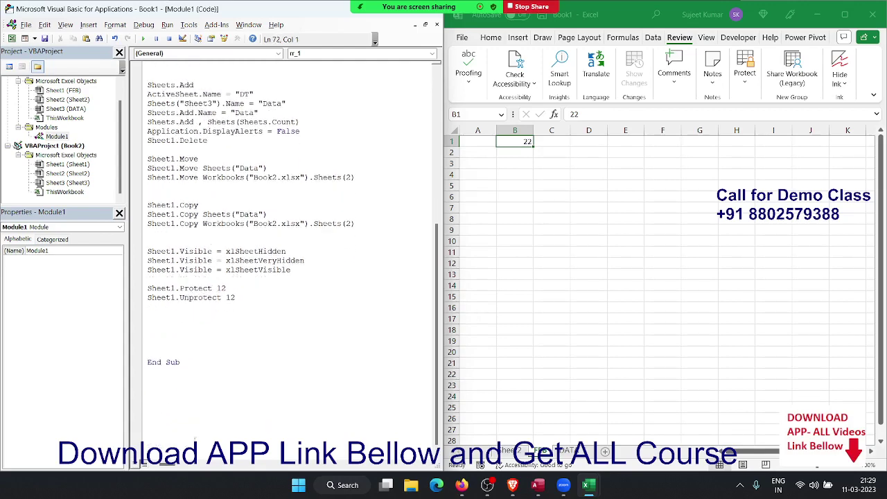
# - Create a Sub c_1() procedure and paste the Sheet1.Protect line into it
pyautogui.click(164, 399)
pyautogui.write('s')
pyautogui.write('ub c_')
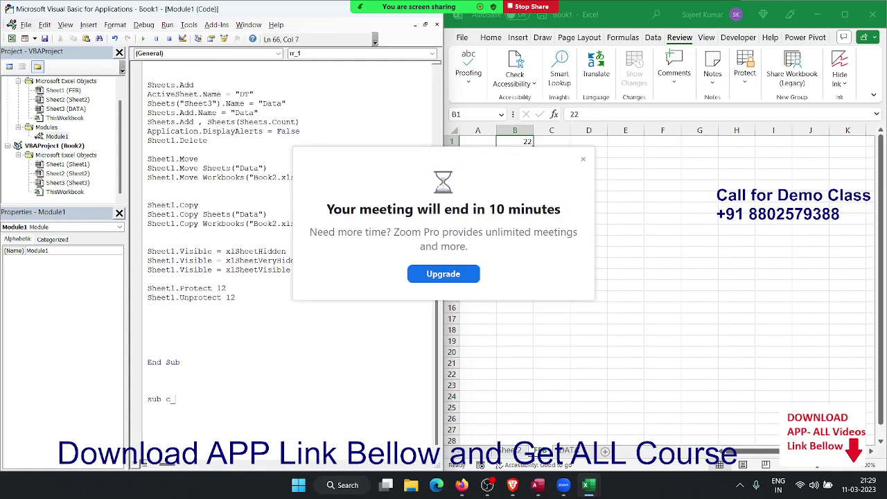
pyautogui.write('1(')
pyautogui.press('Return')
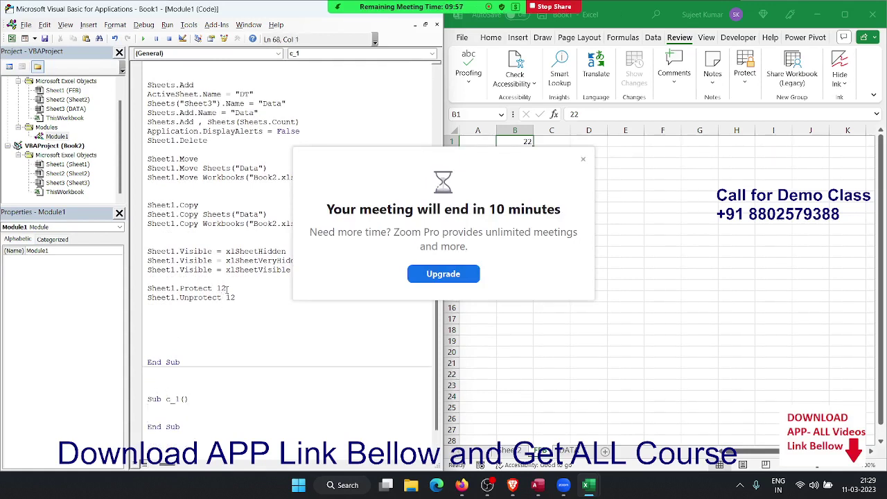
pyautogui.moveTo(226, 289); pyautogui.dragTo(147, 293)
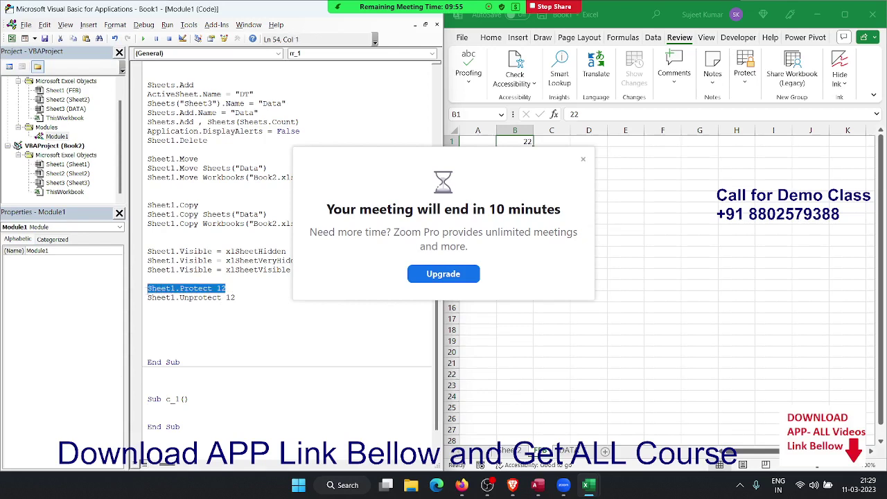
pyautogui.hotkey('ctrl', 'c')
pyautogui.click(174, 409)
pyautogui.hotkey('ctrl', 'v')
pyautogui.press('Down')
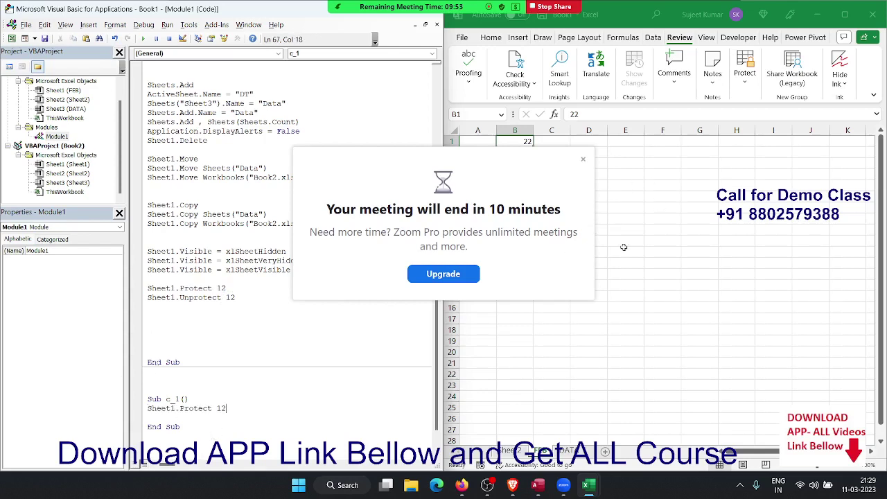
# - Dismiss the meeting notice, delete the c_1 procedure, and select the module's macro code
pyautogui.click(583, 159)
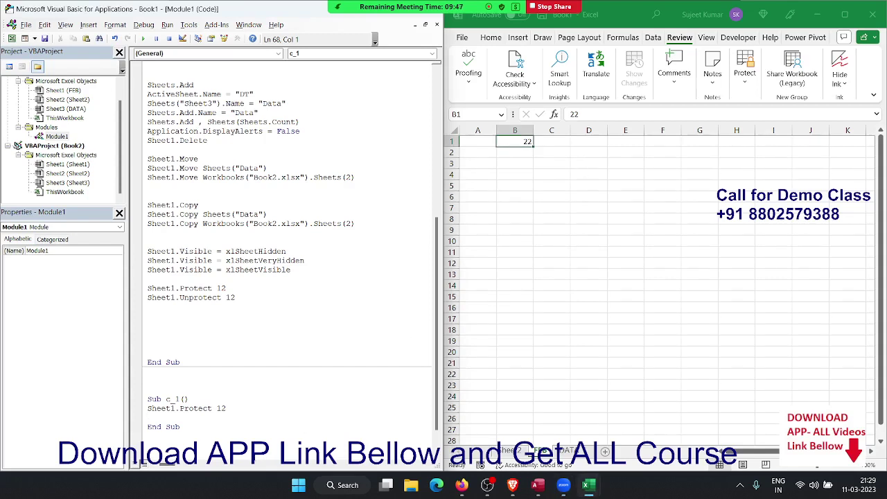
pyautogui.scroll(2, 211, 385)
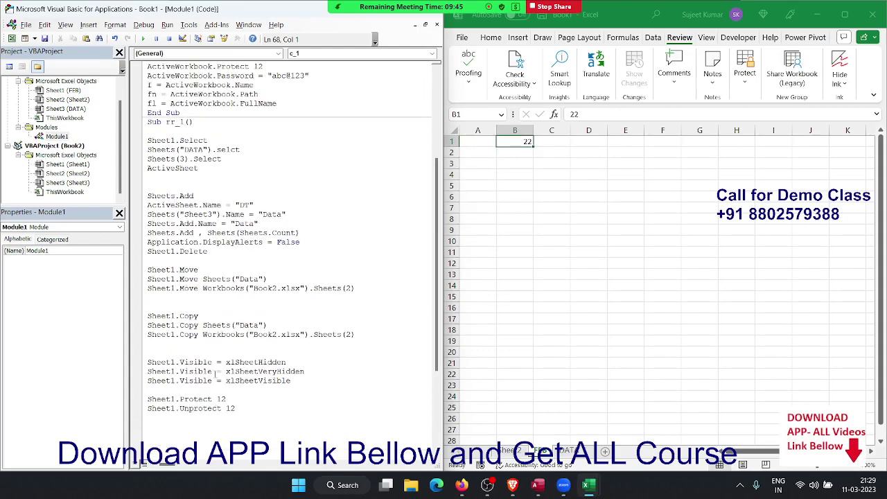
pyautogui.scroll(-3, 205, 392)
pyautogui.click(197, 399)
pyautogui.moveTo(197, 399); pyautogui.dragTo(149, 362)
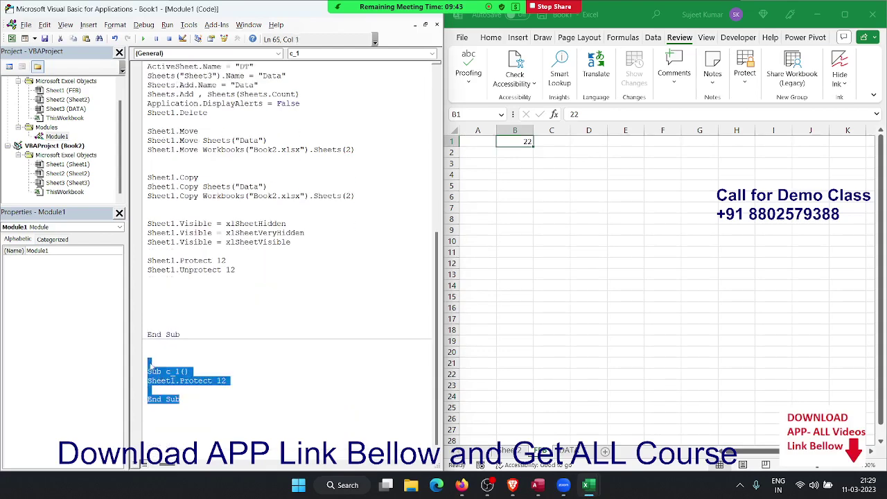
pyautogui.press('Delete')
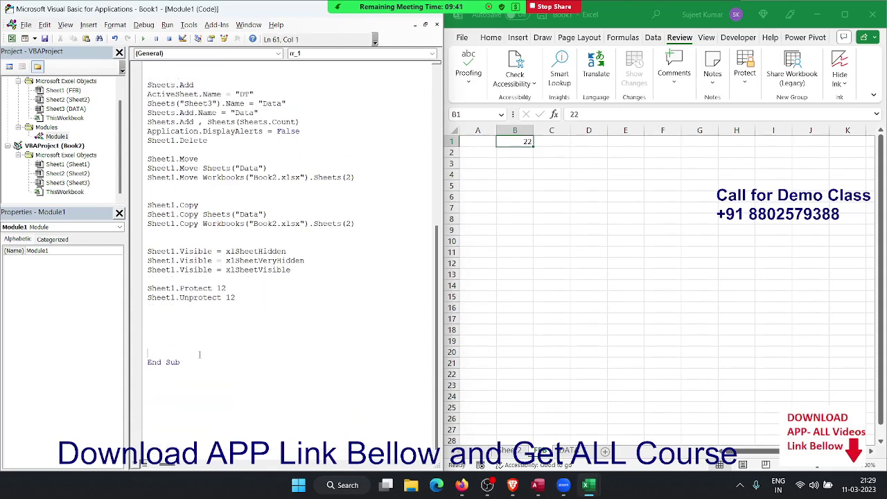
pyautogui.moveTo(198, 362)
pyautogui.mouseDown()
pyautogui.moveTo(165, 131)
pyautogui.moveTo(142, 75)
pyautogui.mouseUp()
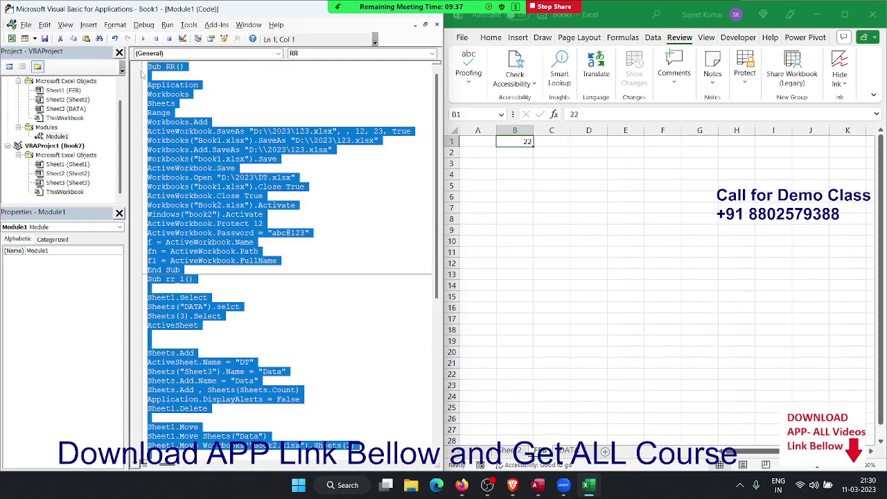
# - Send the macro code to one WhatsApp chat and paste it into a second chat
pyautogui.click(463, 492)
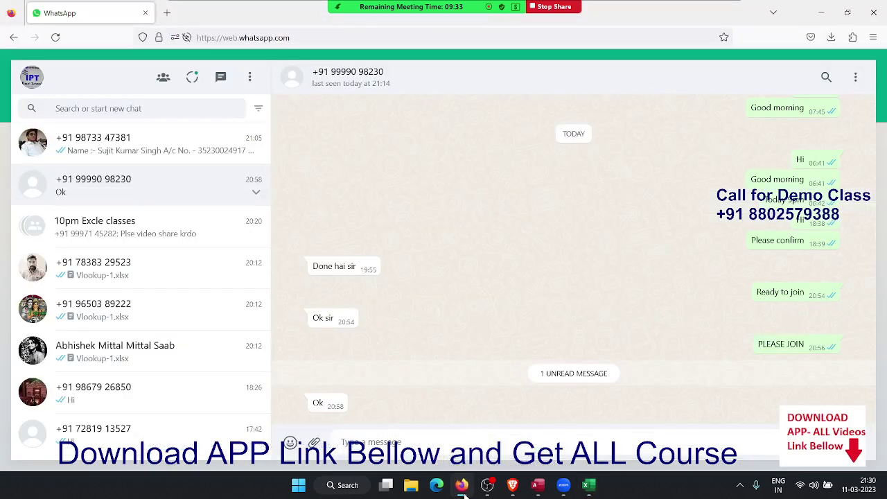
pyautogui.click(93, 147)
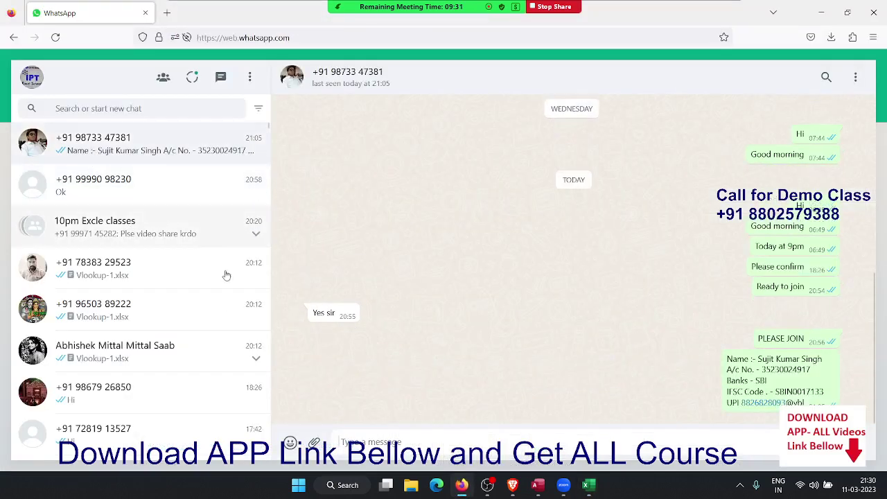
pyautogui.hotkey('ctrl', 'v')
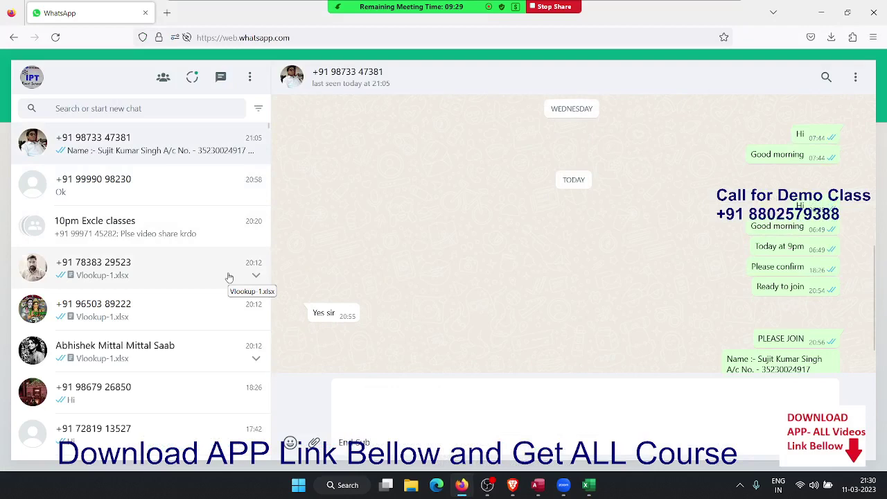
pyautogui.press('Return')
pyautogui.click(119, 200)
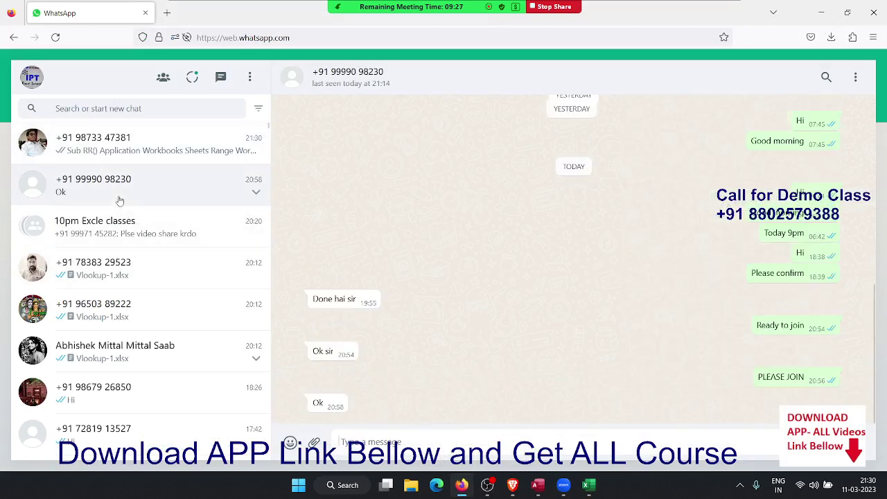
pyautogui.hotkey('ctrl', 'v')
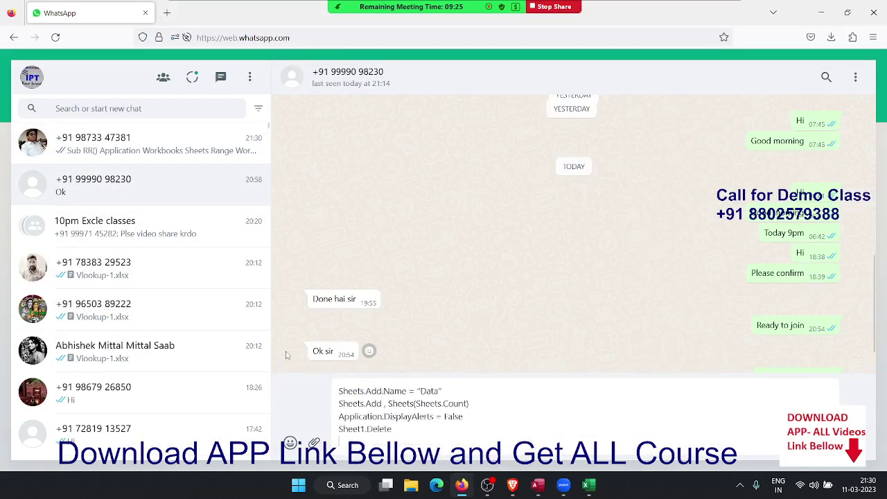